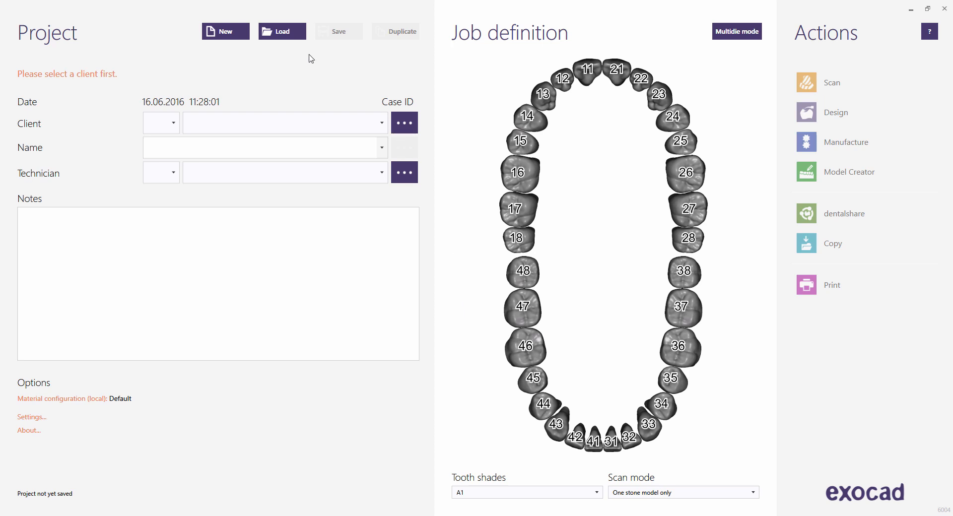
left_click(290, 40)
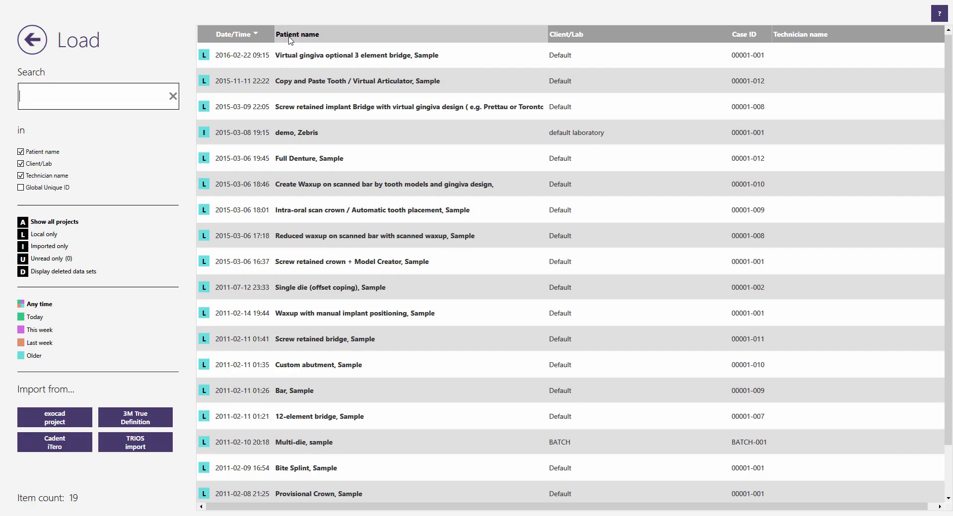
left_click(361, 108)
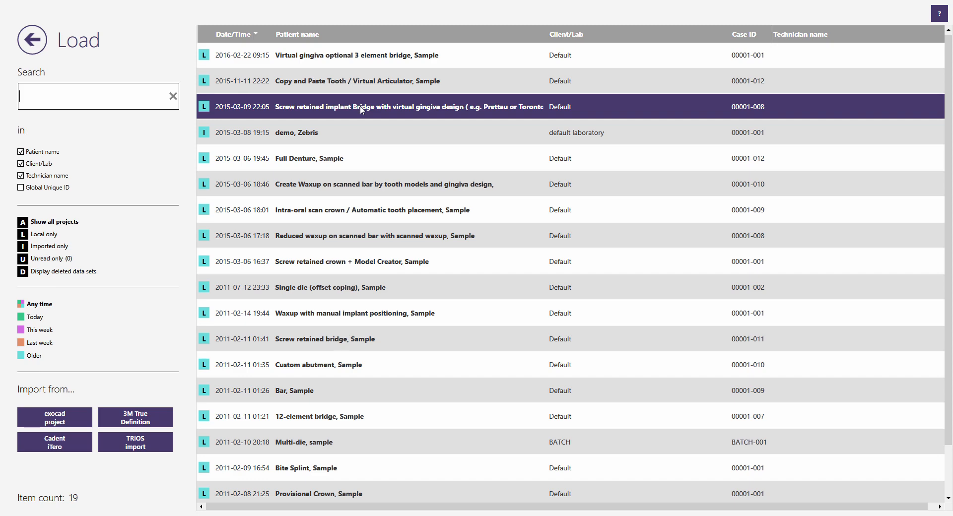
left_click(361, 108)
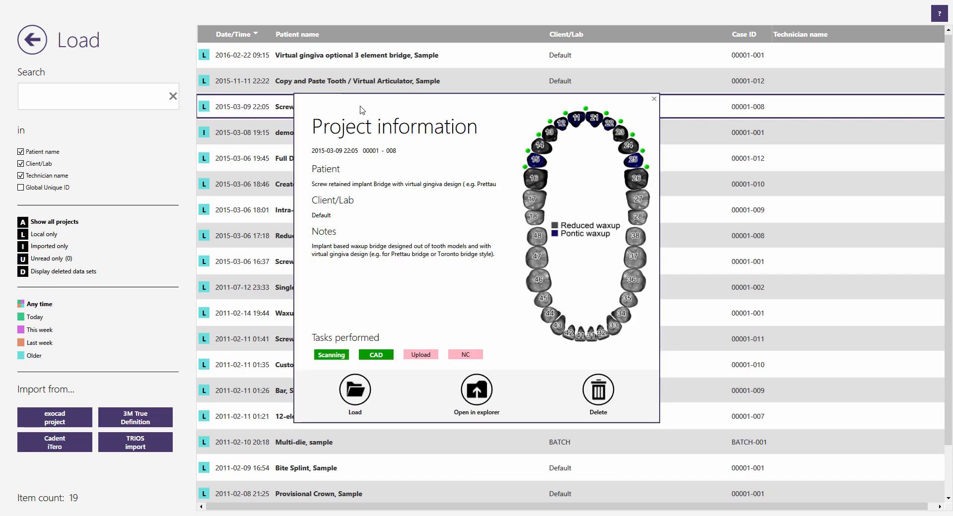
left_click(354, 391)
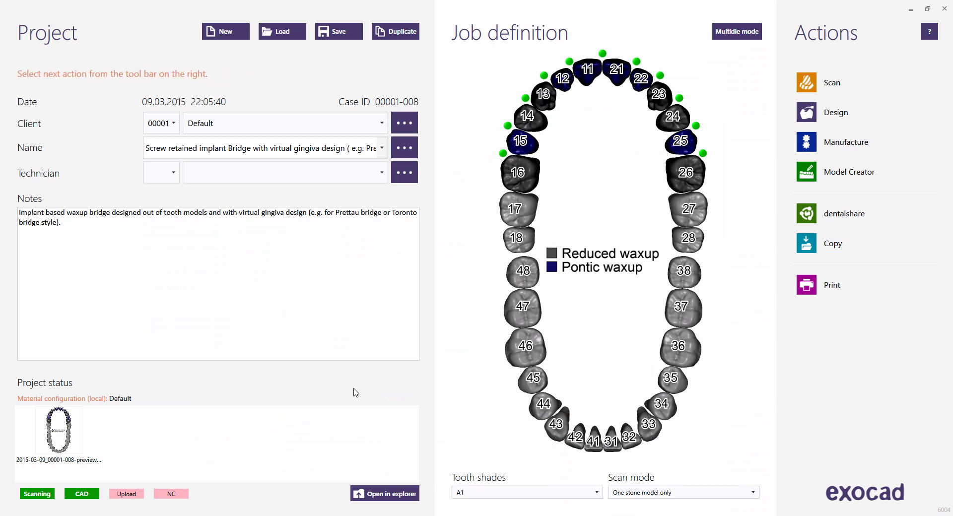
Step: Review tooth 16's waxup scan choices, keep its virtual gingiva design mode at Optional (Wizard mode), and accept the tooth's definition
left_click(524, 184)
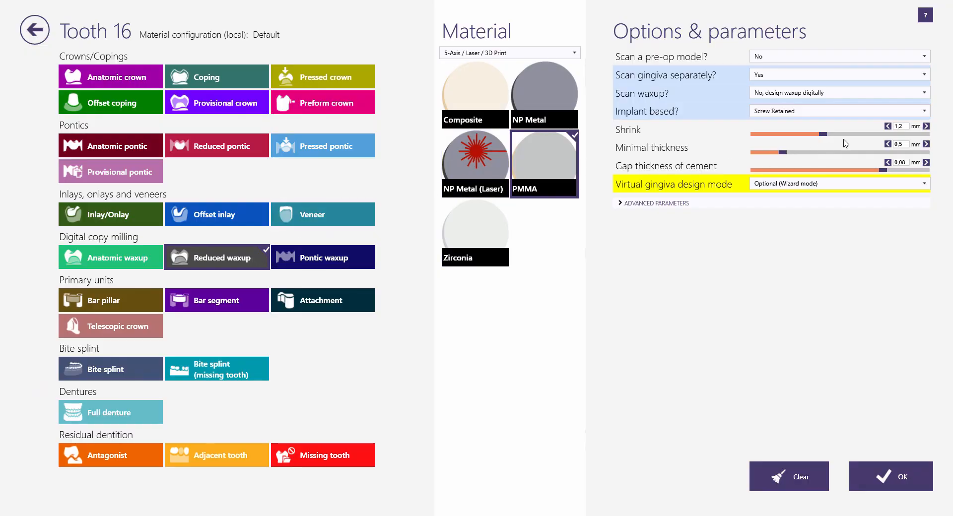
left_click(924, 97)
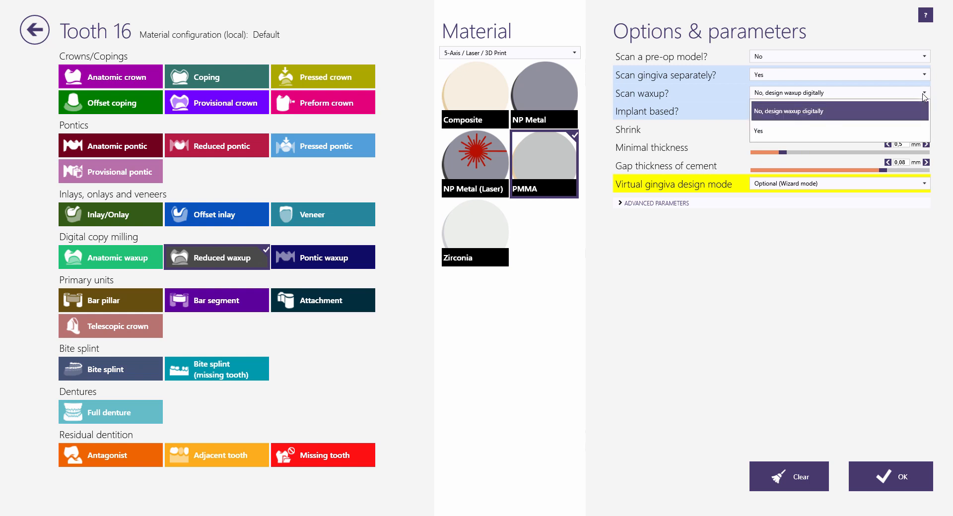
left_click(908, 115)
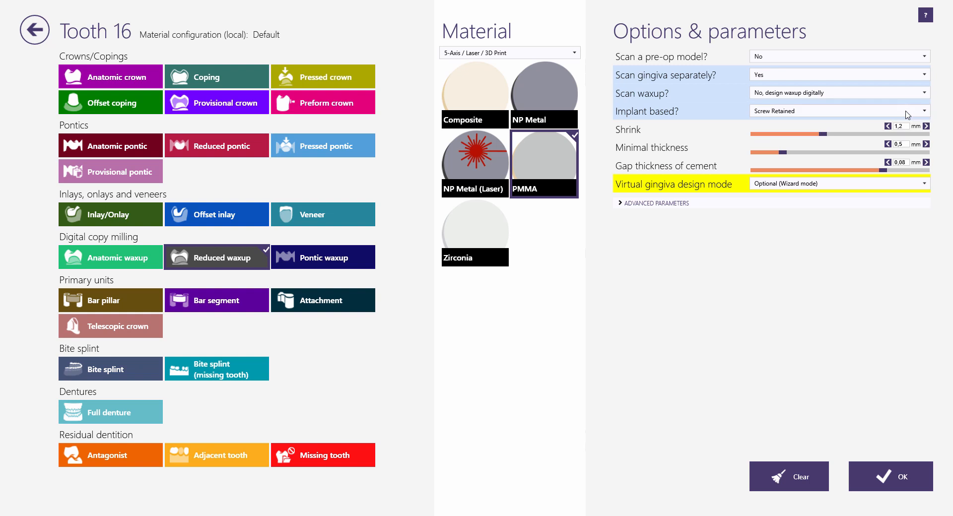
left_click(924, 185)
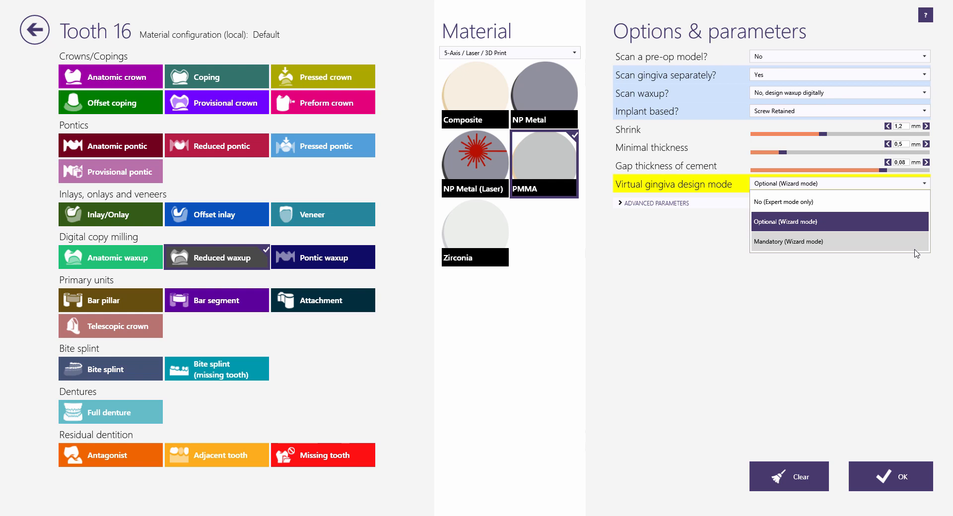
left_click(915, 220)
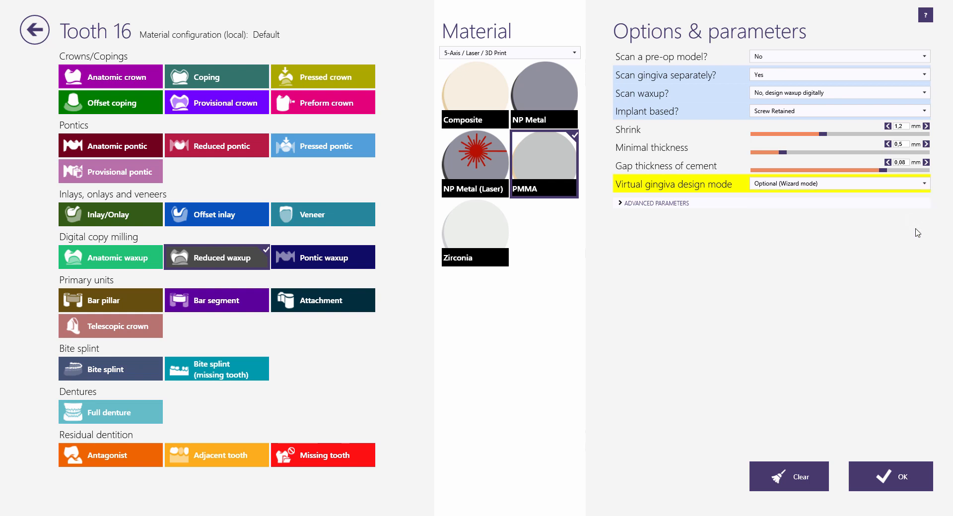
left_click(903, 480)
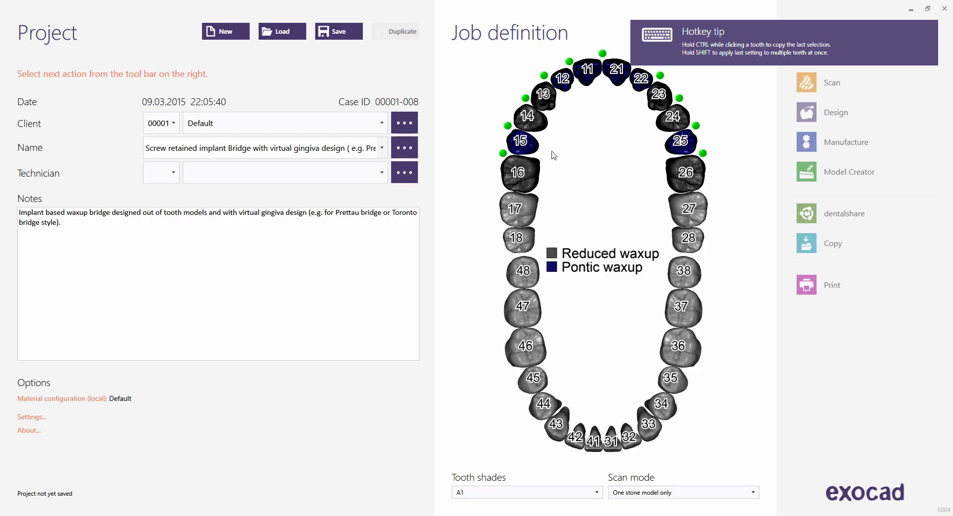
Step: Check tooth 15's waxup scan and virtual gingiva design mode options, accept its definition unchanged, and save the project
left_click(530, 149)
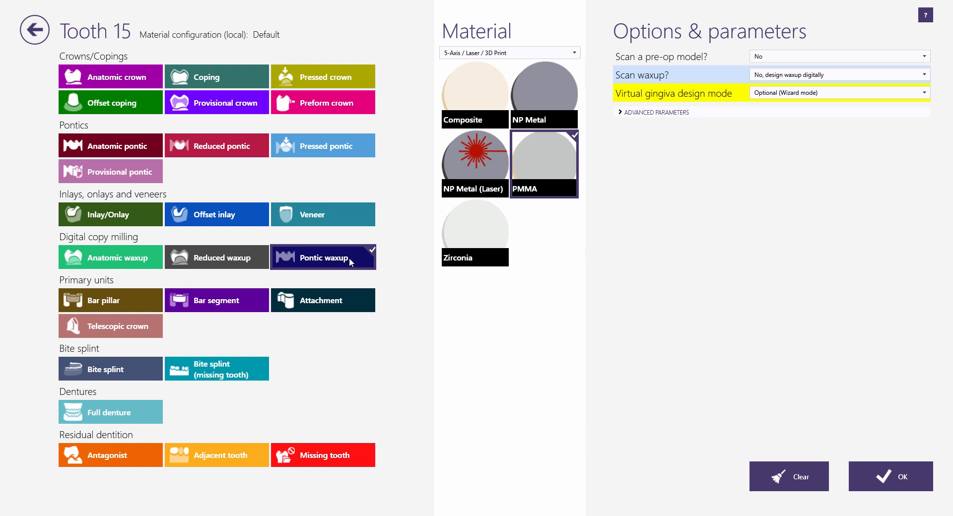
left_click(923, 76)
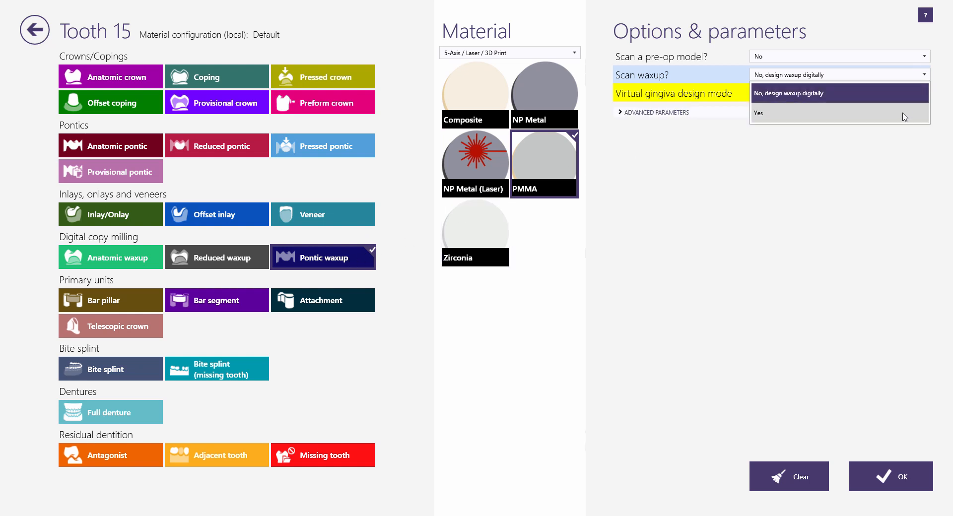
left_click(898, 167)
left_click(924, 94)
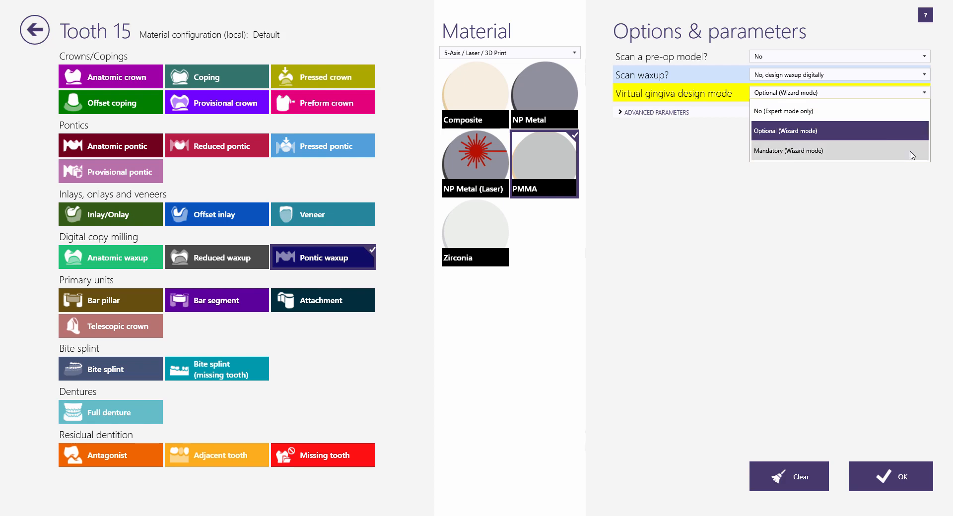
left_click(899, 196)
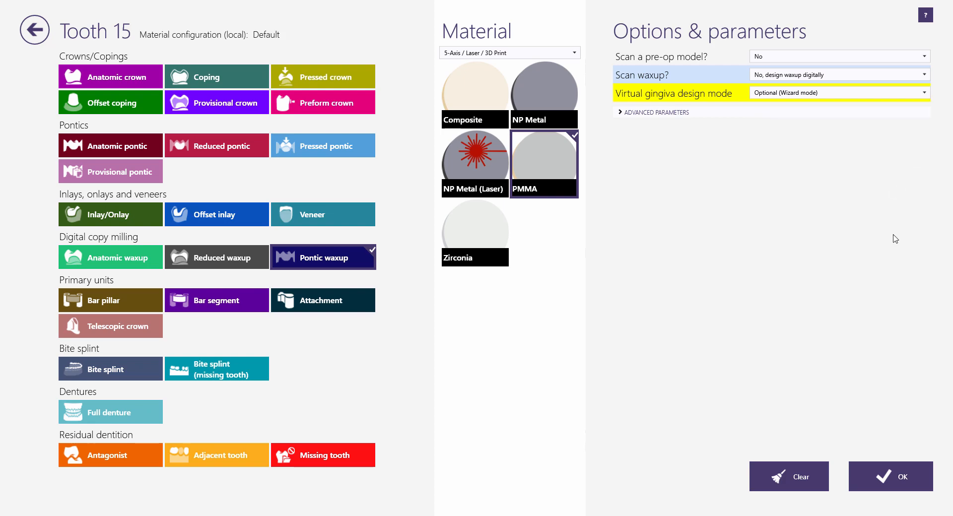
left_click(889, 484)
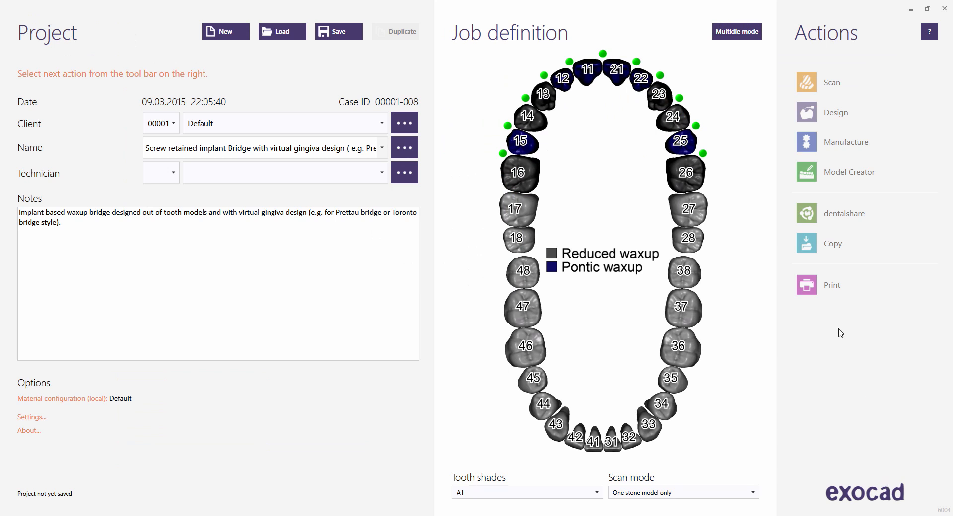
left_click(341, 32)
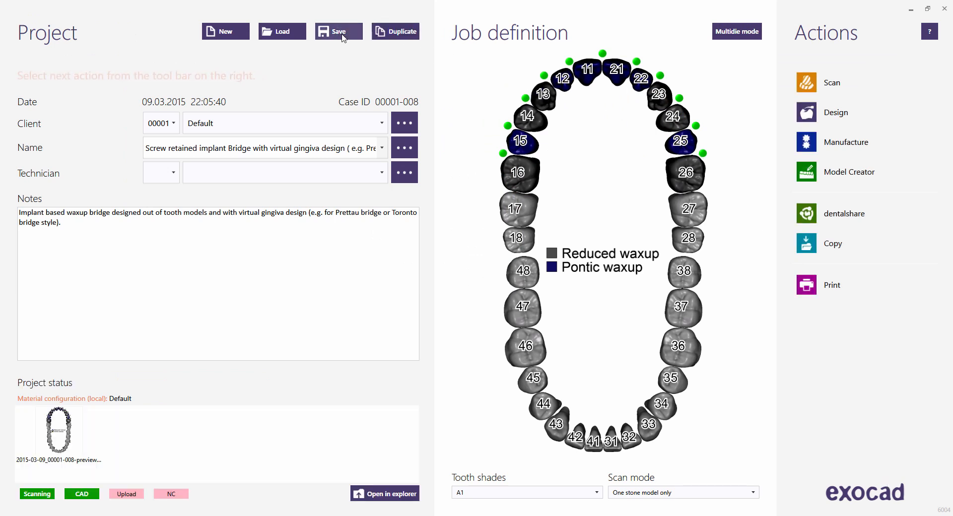
Step: Start the design and advance the wizard past the emergence profile definitions of the implant teeth to Tooth Placement
left_click(808, 116)
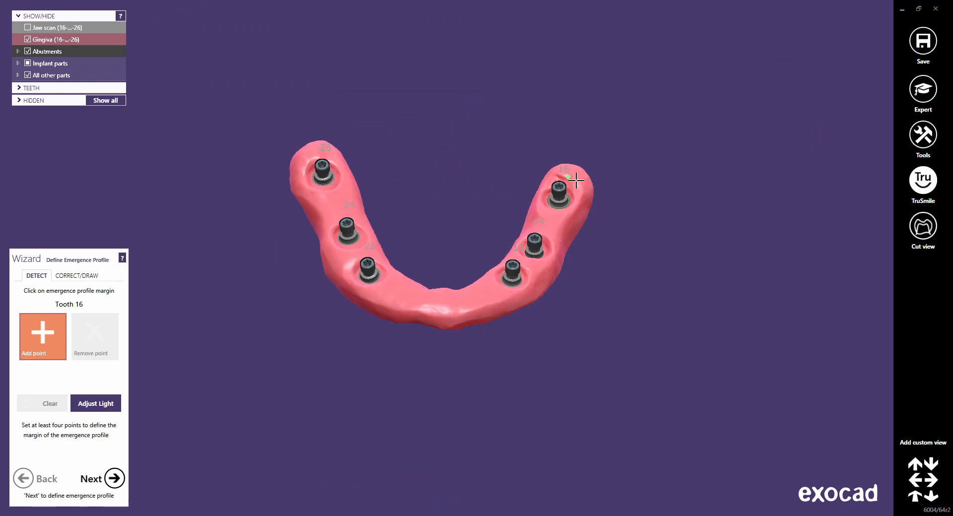
left_click(118, 483)
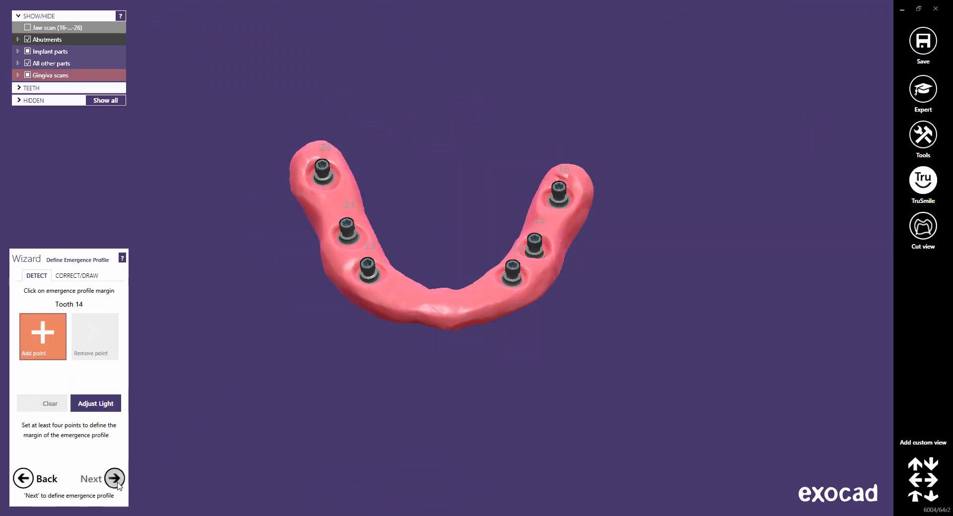
left_click(114, 479)
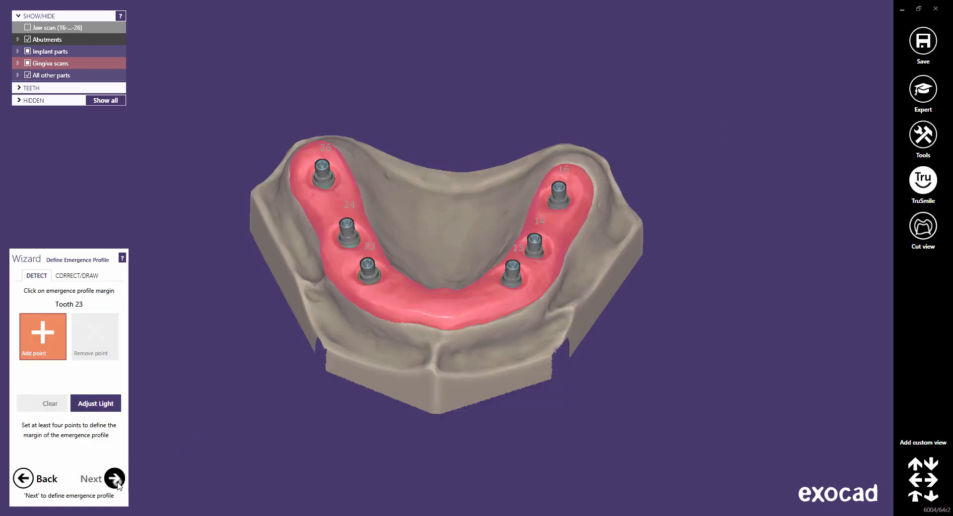
left_click(114, 479)
left_click(117, 481)
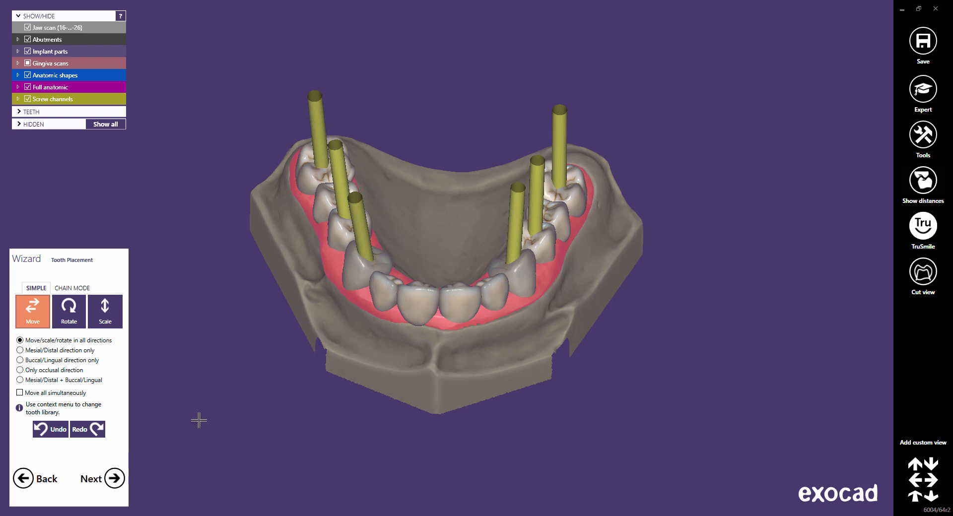
Step: Switch tooth placement to chain mode and move the whole tooth chain away from the gingiva in the occlusal direction
left_click(73, 289)
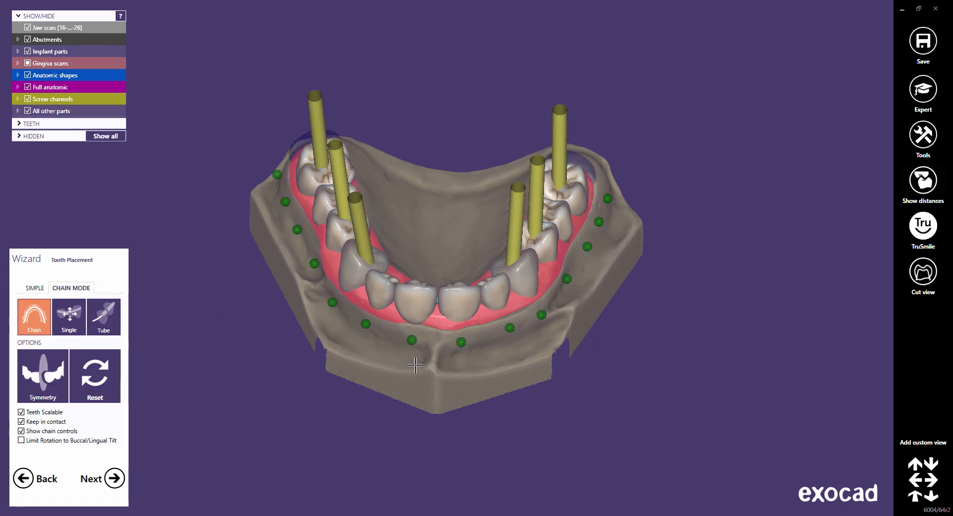
right_click_drag(415, 365, 415, 287)
middle_click_drag(415, 287, 482, 313)
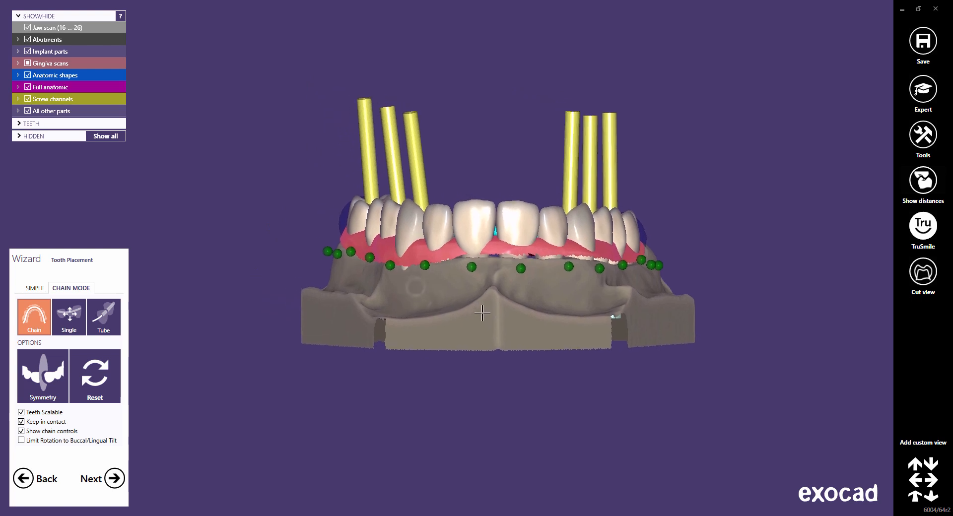
scroll(484, 303, "up", 3)
scroll(535, 173, "up", 2)
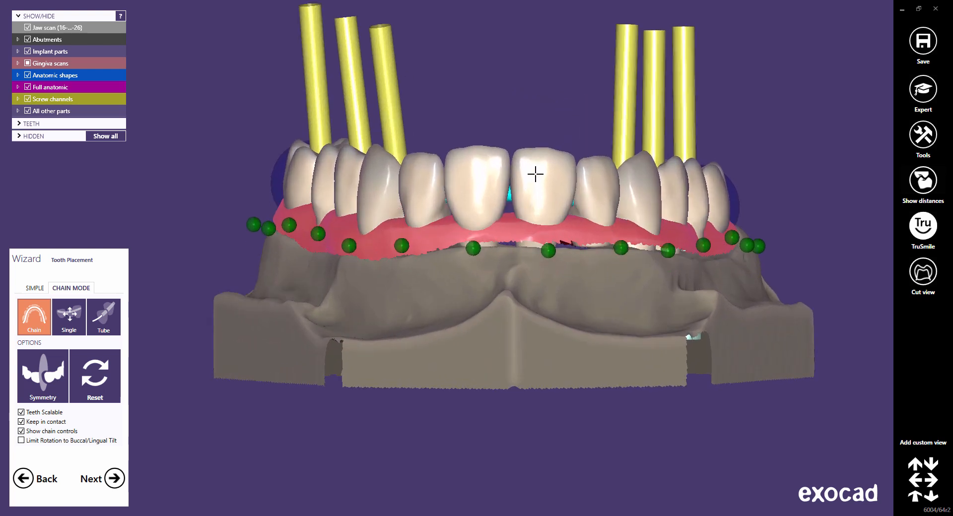
left_click_drag(536, 174, 537, 146)
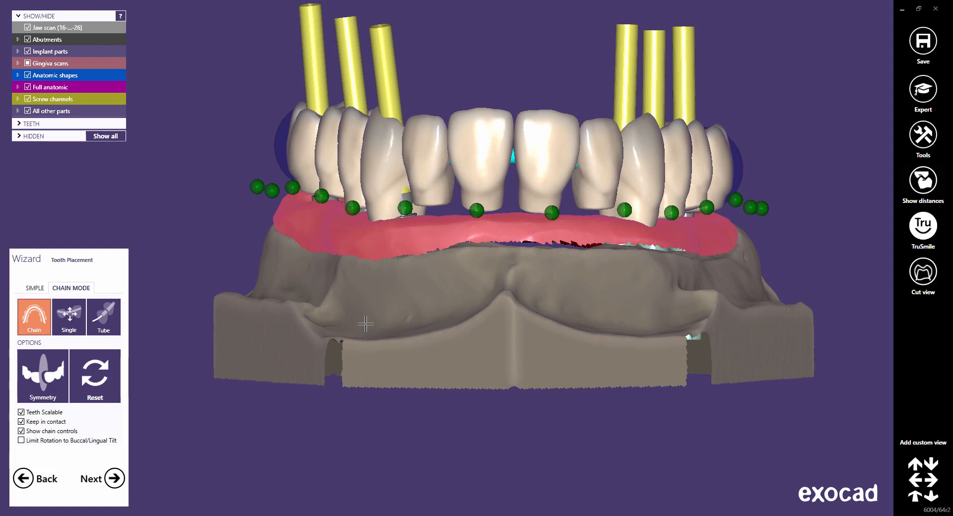
Step: Shift the chain end behind tooth 26 outward and lock the control points beside tooth 23 and at that end
right_click_drag(323, 309, 321, 309)
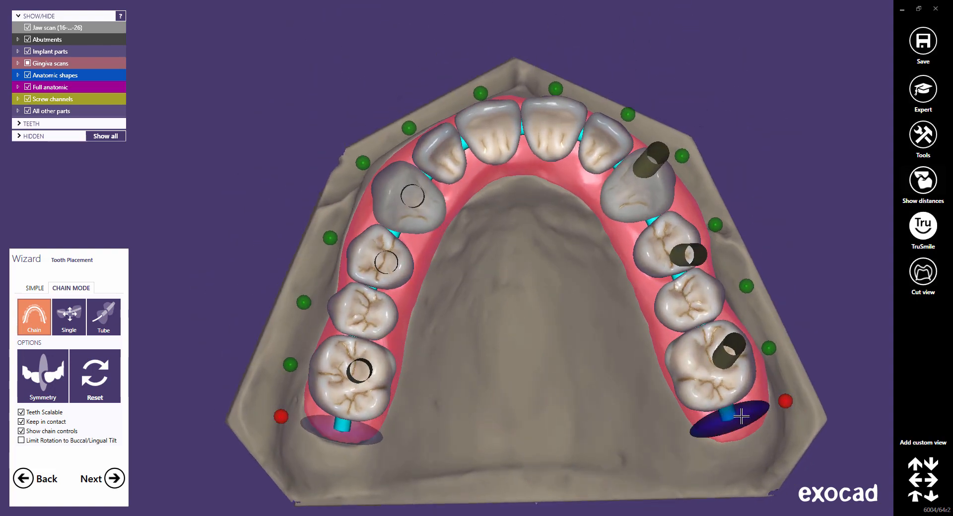
left_click_drag(741, 419, 767, 430)
left_click(700, 166)
left_click(810, 416)
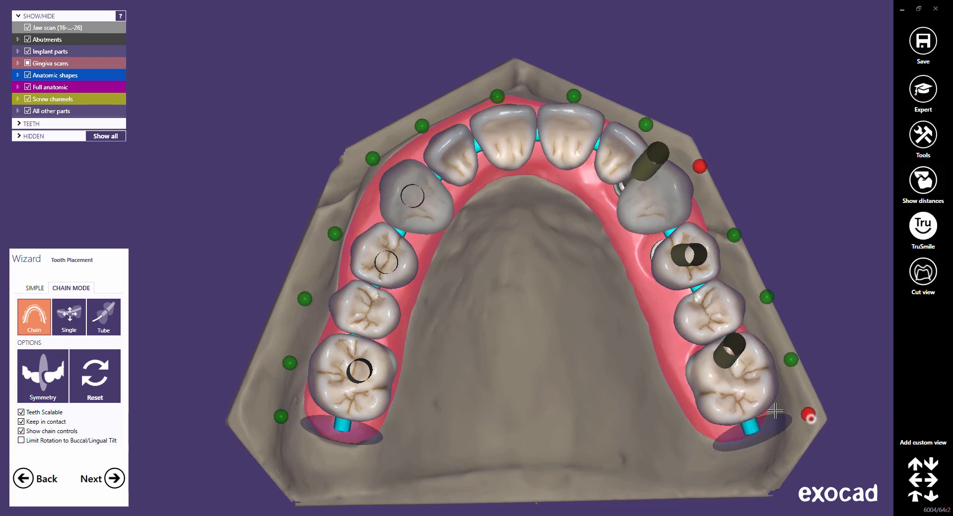
Step: Pull the chain end behind tooth 16 back and tooth 12 outward, locking the control points at that end and beside tooth 13
left_click_drag(348, 432, 332, 457)
left_click(264, 440)
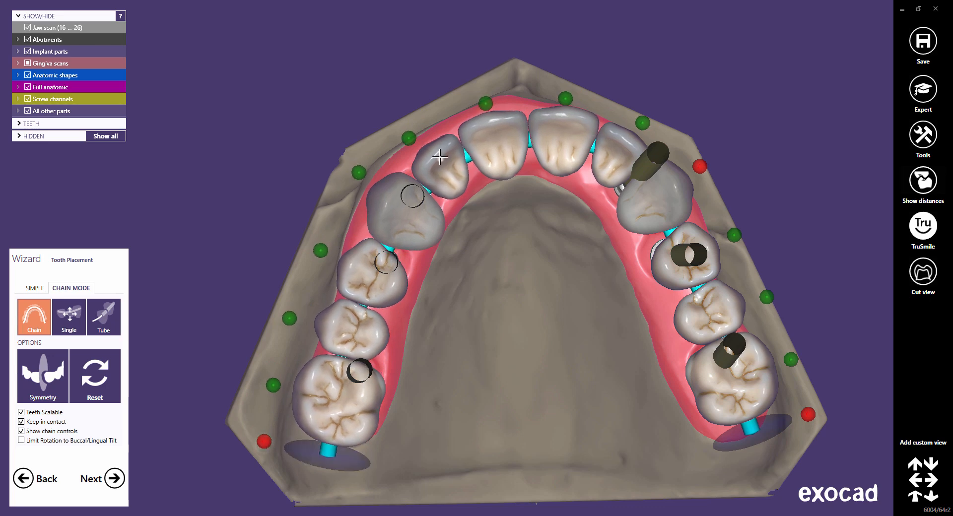
left_click_drag(441, 161, 439, 148)
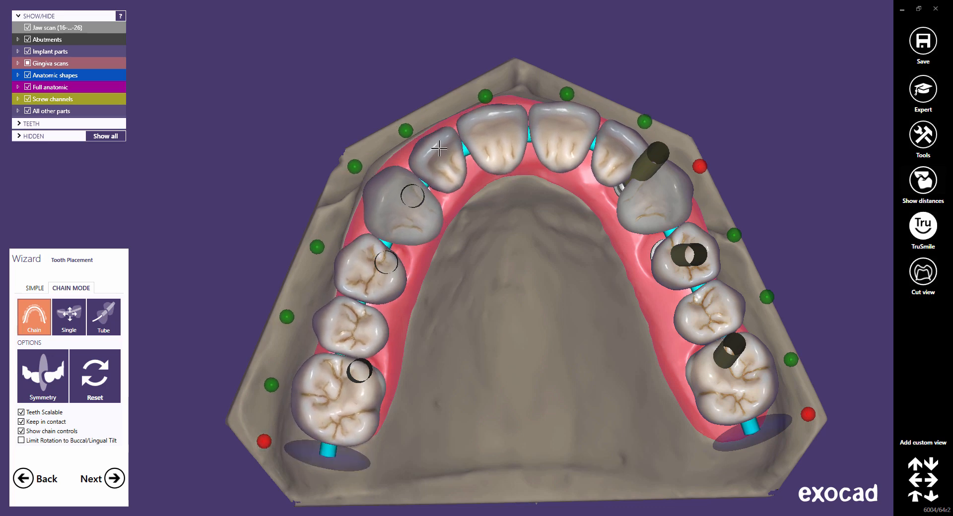
left_click(354, 167)
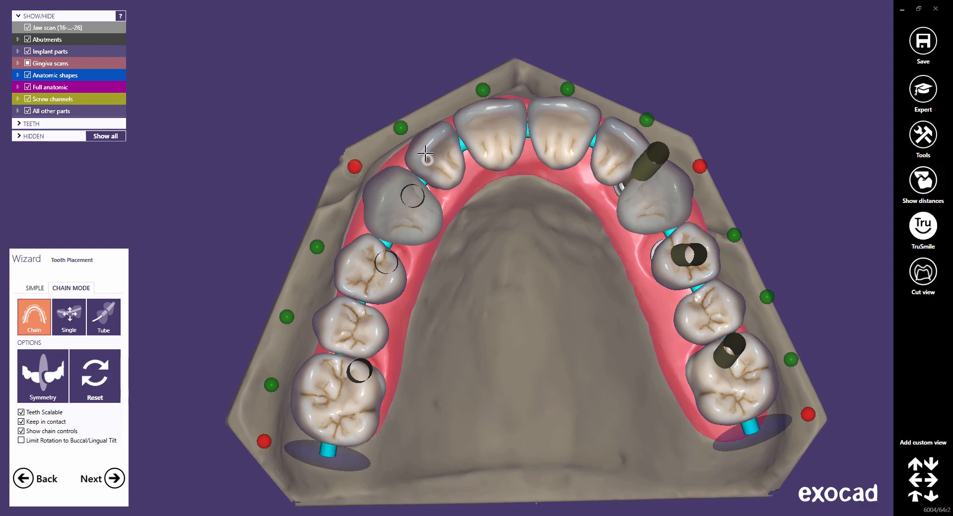
Step: Accept the tooth placement and advance the wizard to Generate Abutment Bottoms
right_click_drag(500, 312, 500, 310)
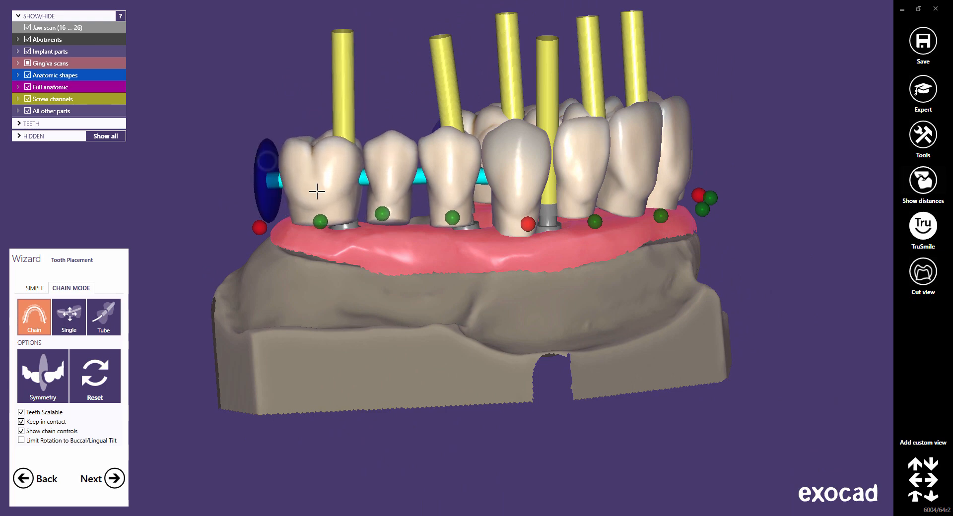
right_click_drag(314, 192, 517, 269)
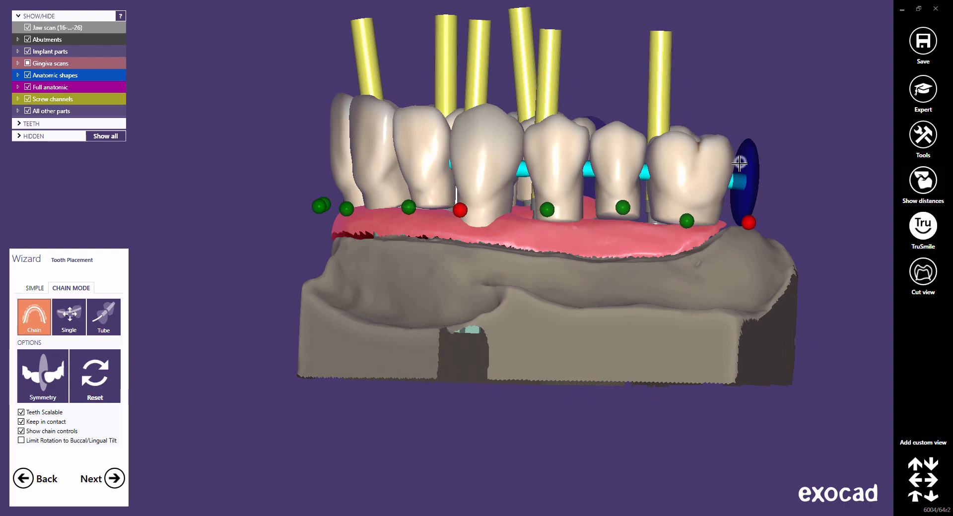
right_click_drag(740, 156, 492, 234)
right_click_drag(414, 248, 551, 218)
scroll(552, 219, "up", 5)
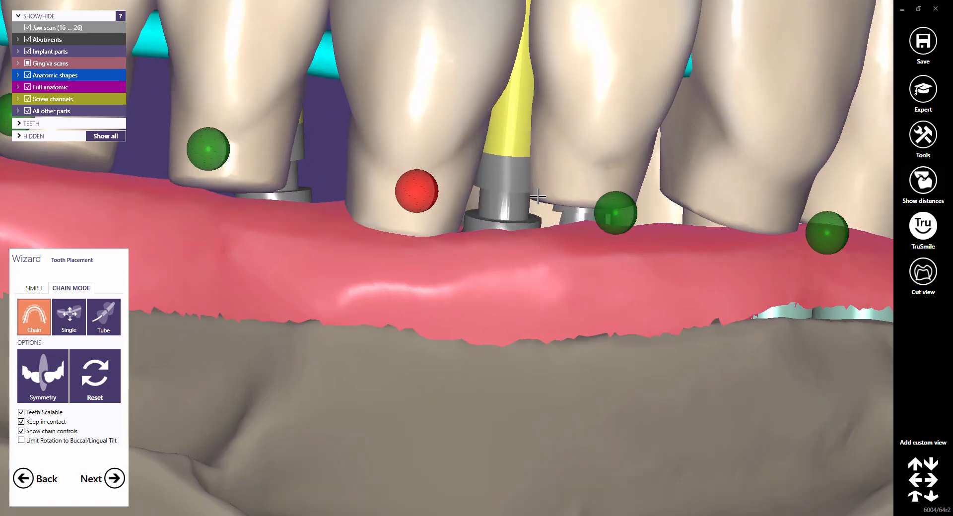
scroll(538, 197, "down", 5)
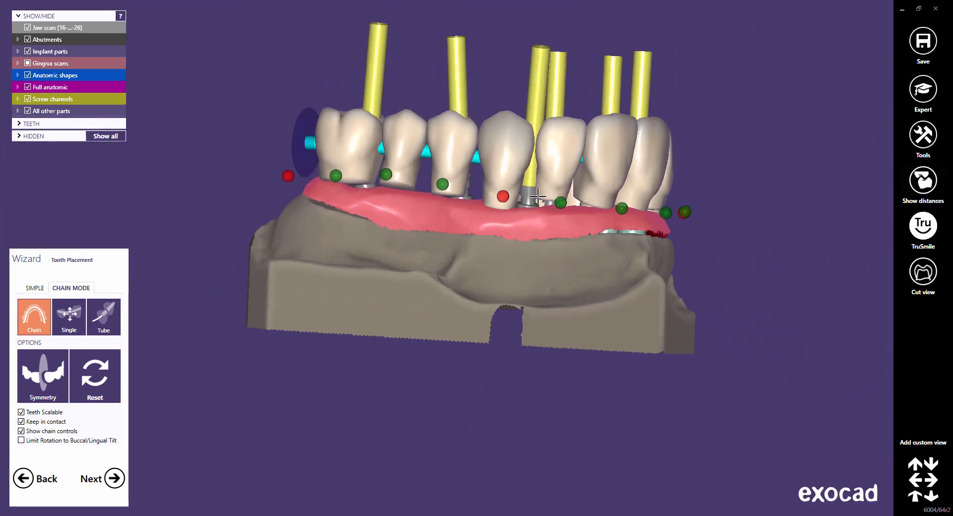
right_click_drag(585, 236, 585, 236)
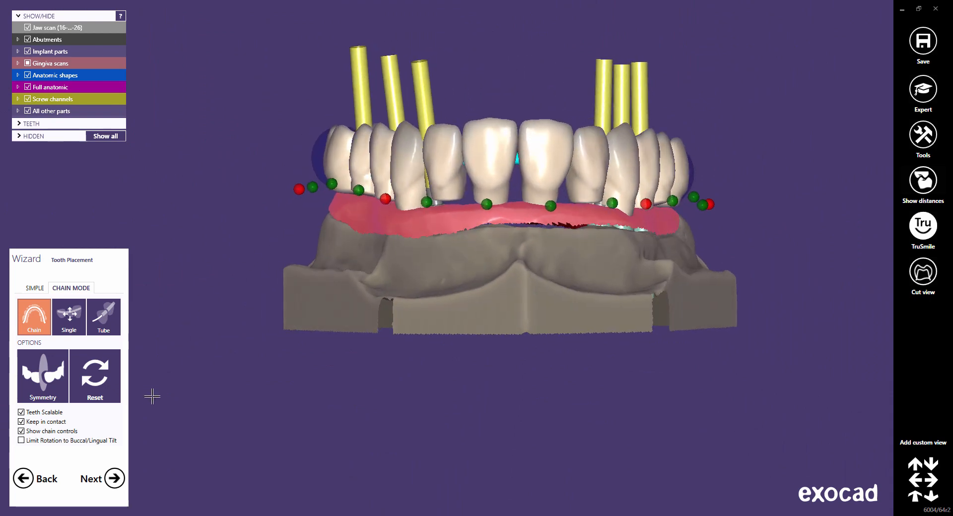
left_click(115, 475)
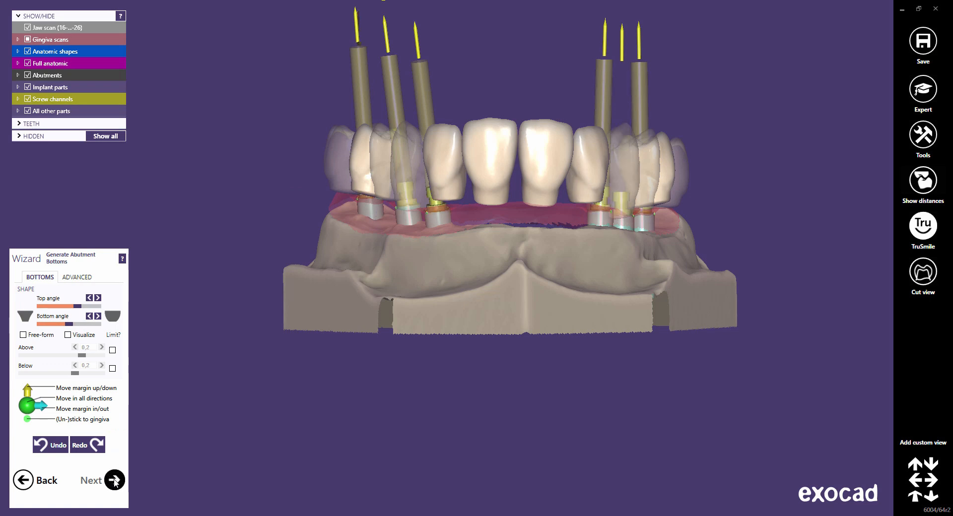
Step: Accept the abutment bottoms and, in Free-Forming, pull up a cusp of molar 16 occlusally using the Tooth Parts preset
left_click(114, 481)
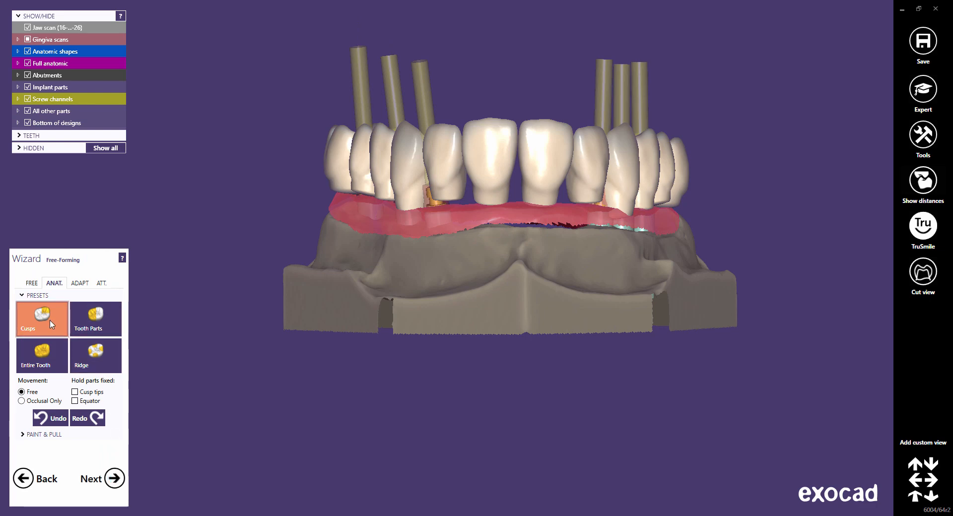
left_click(98, 329)
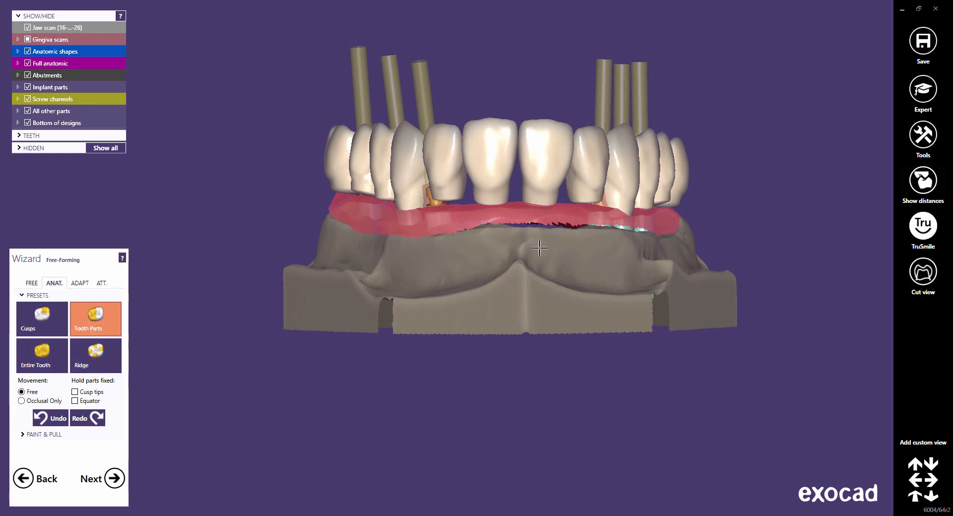
right_click_drag(608, 246, 606, 246)
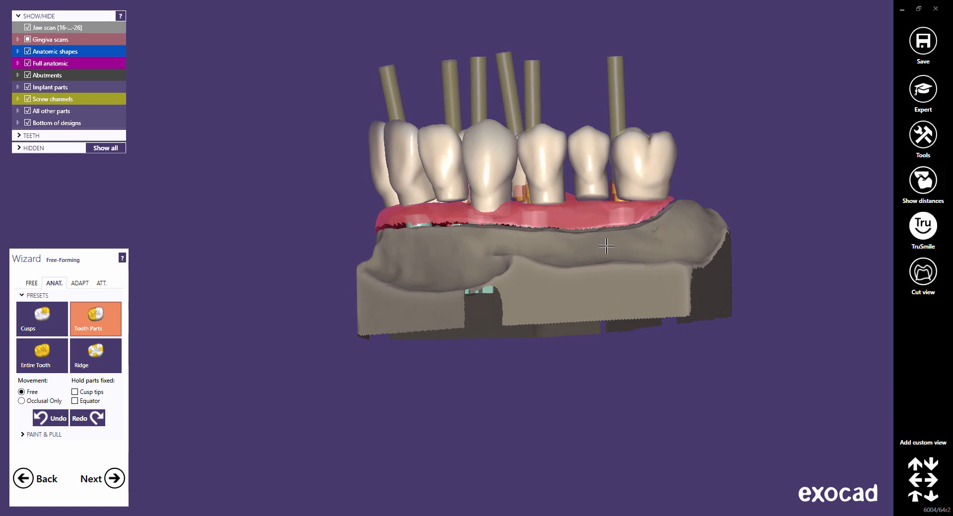
scroll(612, 158, "up", 6)
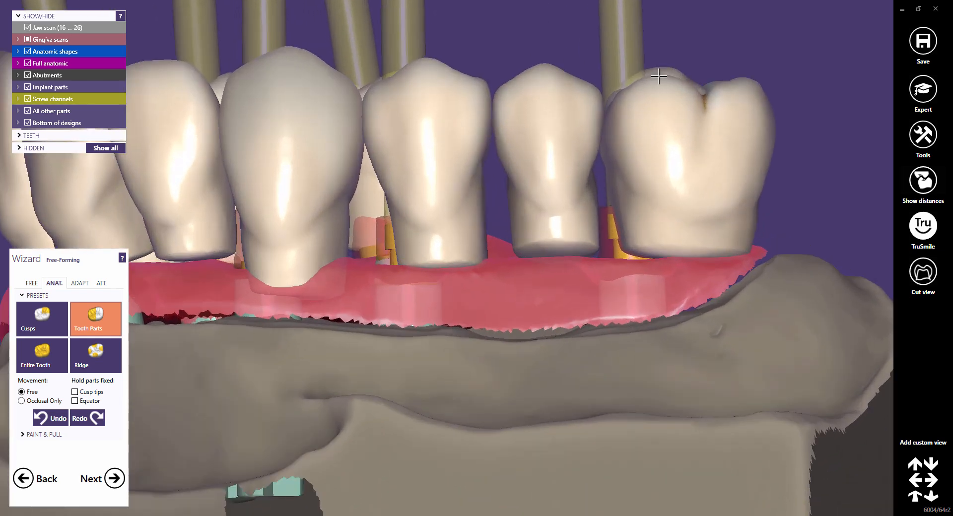
left_click_drag(653, 85, 652, 64)
scroll(477, 291, "down", 6)
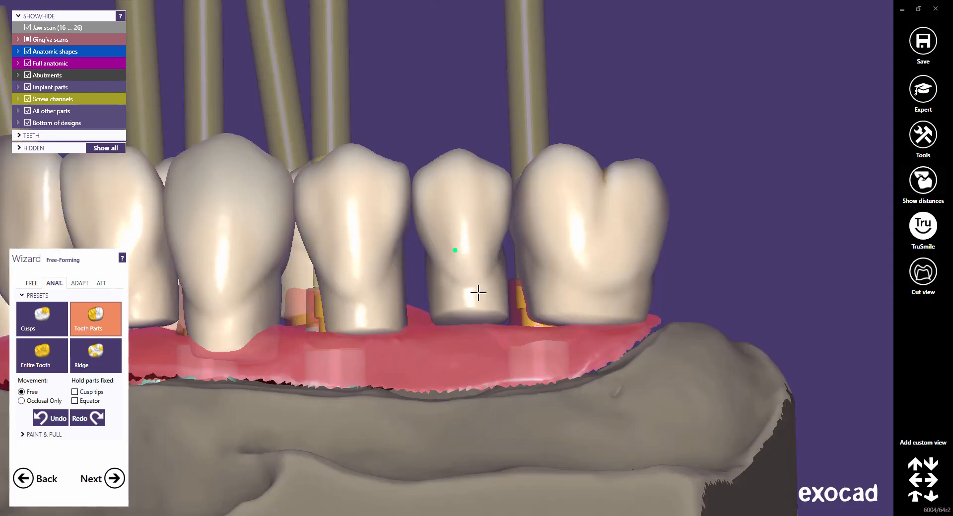
Step: Reshape two cusp areas of the molar at the opposite end of the arch, tooth 26, with Tooth Parts
right_click_drag(345, 380, 461, 354)
middle_click_drag(321, 359, 526, 271)
right_click_drag(466, 280, 502, 272)
scroll(444, 163, "up", 6)
left_click_drag(462, 155, 445, 162)
left_click_drag(382, 158, 381, 164)
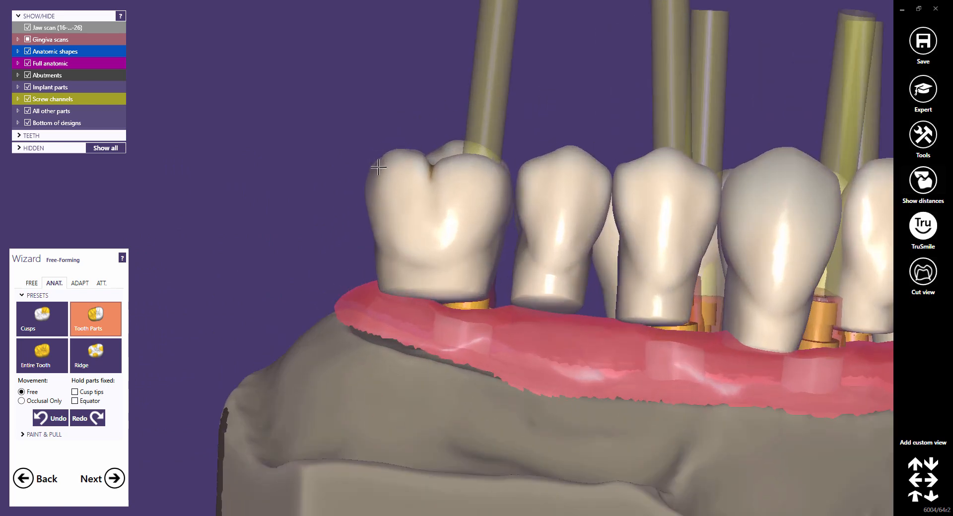
scroll(584, 252, "down", 5)
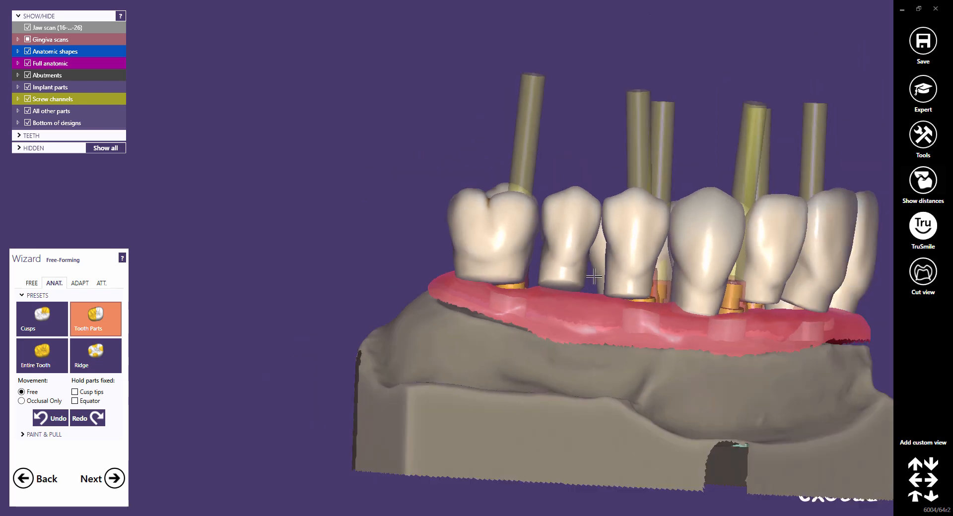
right_click_drag(683, 328, 606, 289)
scroll(606, 289, "up", 2)
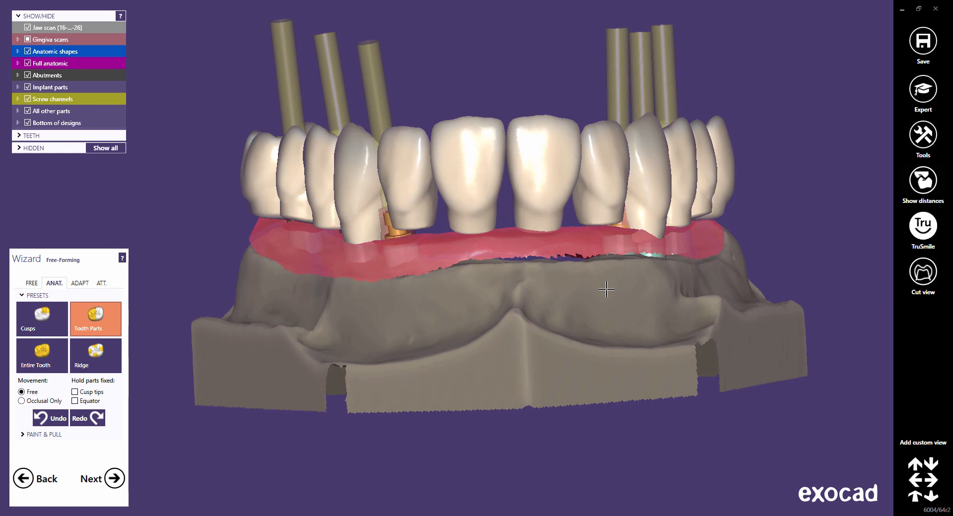
Step: Adapt the pontics to the gingiva at 0 mm distance and cut the intersections between adjacent teeth, accepting the free-formed shapes
left_click(117, 488)
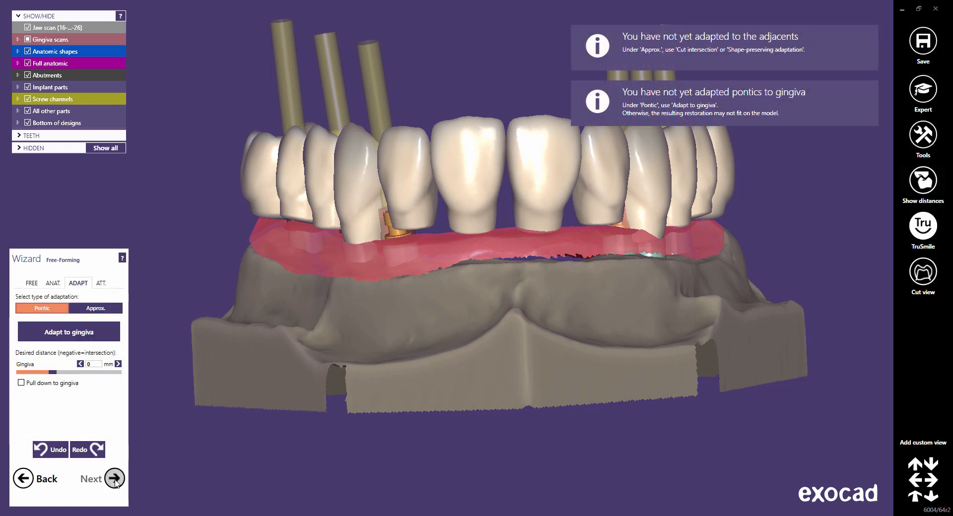
left_click(77, 336)
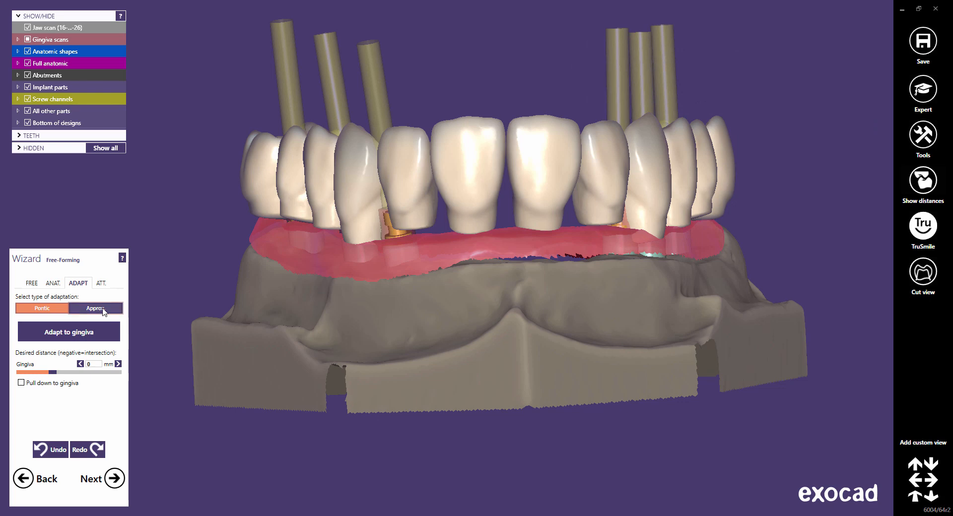
left_click(103, 309)
left_click(90, 324)
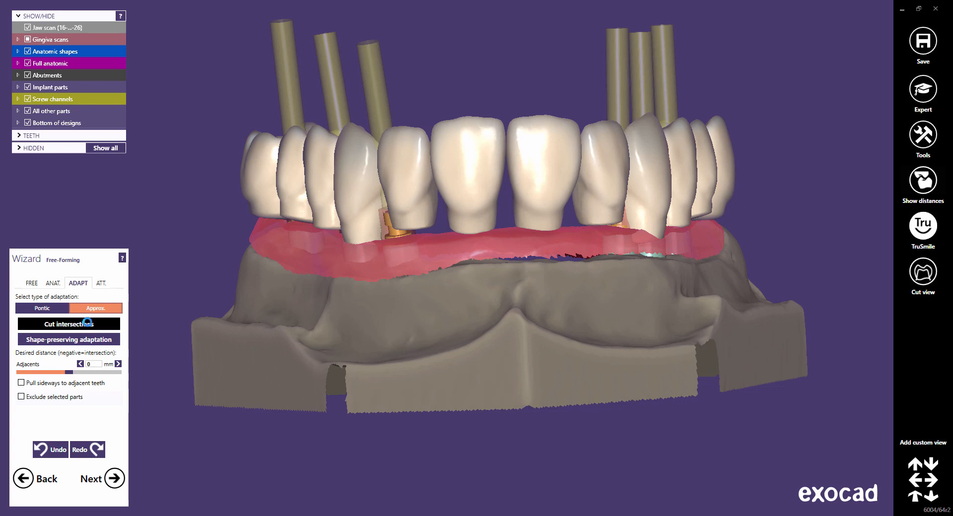
left_click(114, 480)
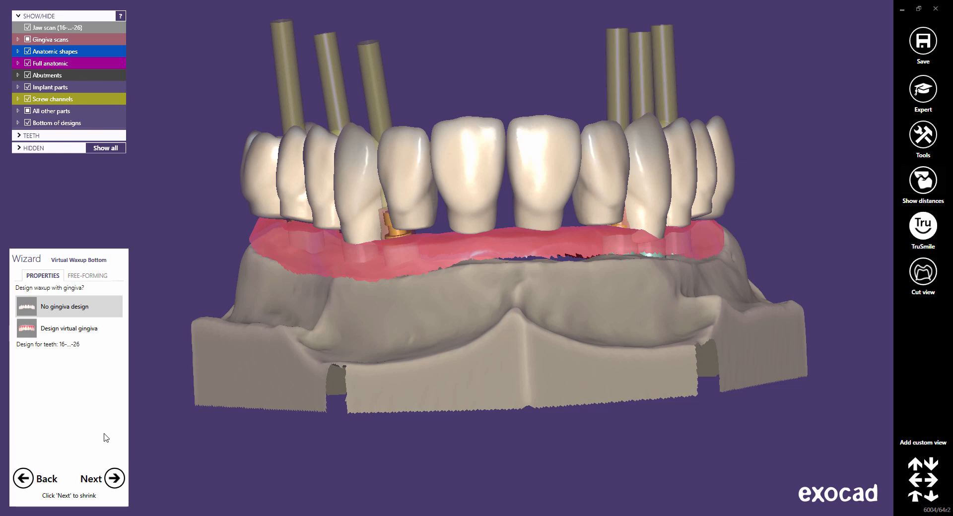
Step: Advance to Shrinking and shrink the teeth by 0.5 mm with 25 % lingual shrink on the anterior teeth
left_click(114, 480)
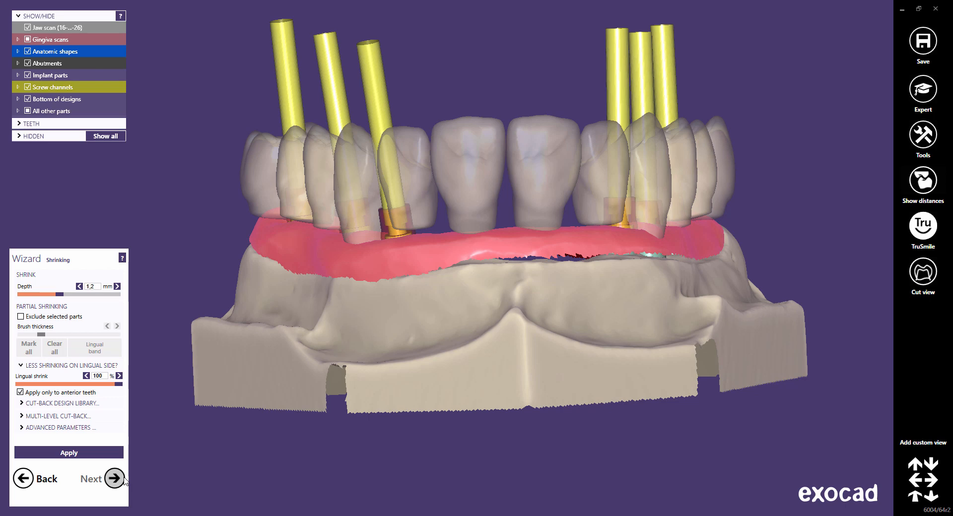
left_click(99, 286)
left_click(98, 298)
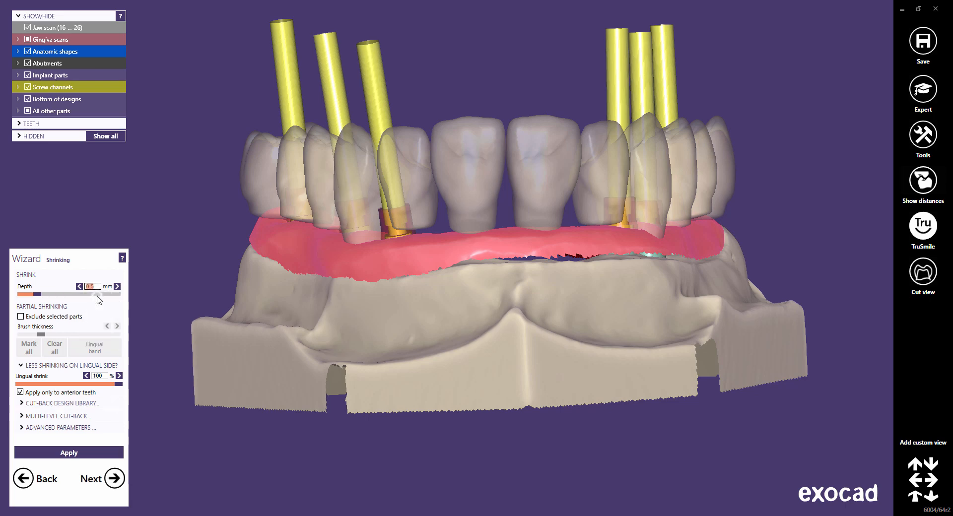
left_click(103, 376)
left_click(104, 388)
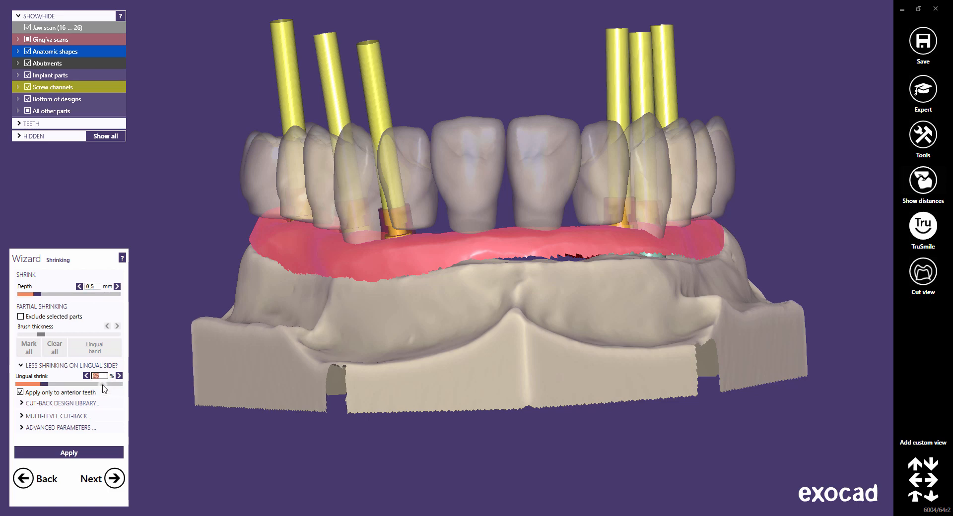
left_click(87, 453)
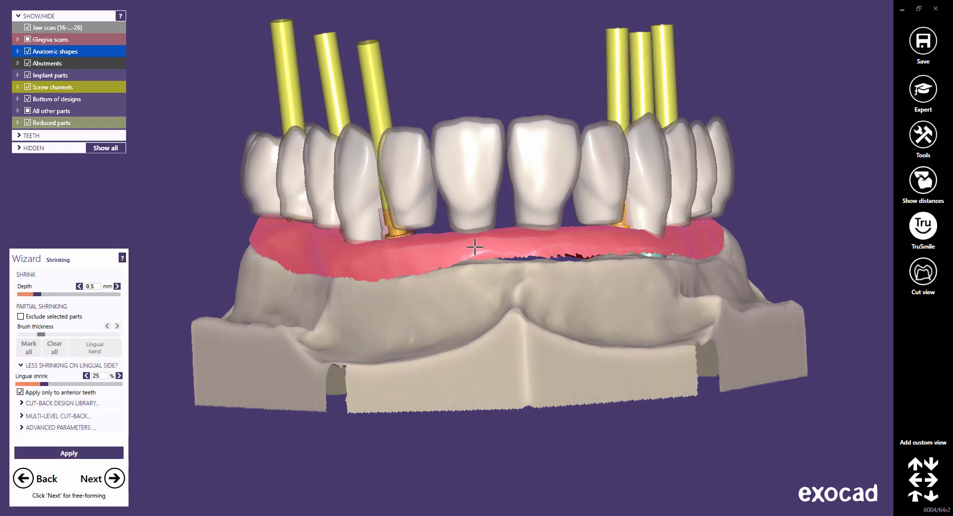
Step: Set the lingual shrink to 100 % and apply a multi-level cut-back that re-shrinks the reduced shape
middle_click_drag(475, 247, 406, 315)
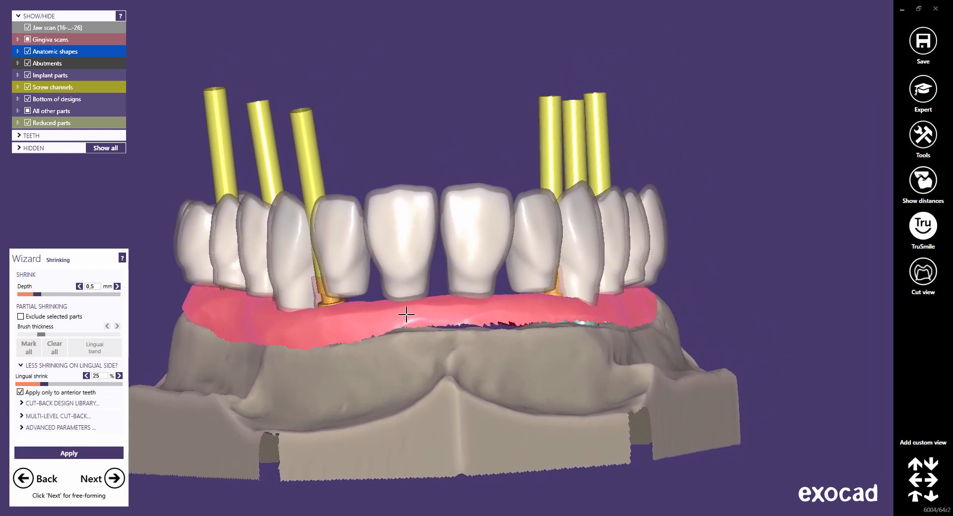
right_click_drag(408, 315, 401, 293)
middle_click_drag(420, 314, 495, 294)
scroll(474, 419, "up", 2)
scroll(511, 411, "up", 3)
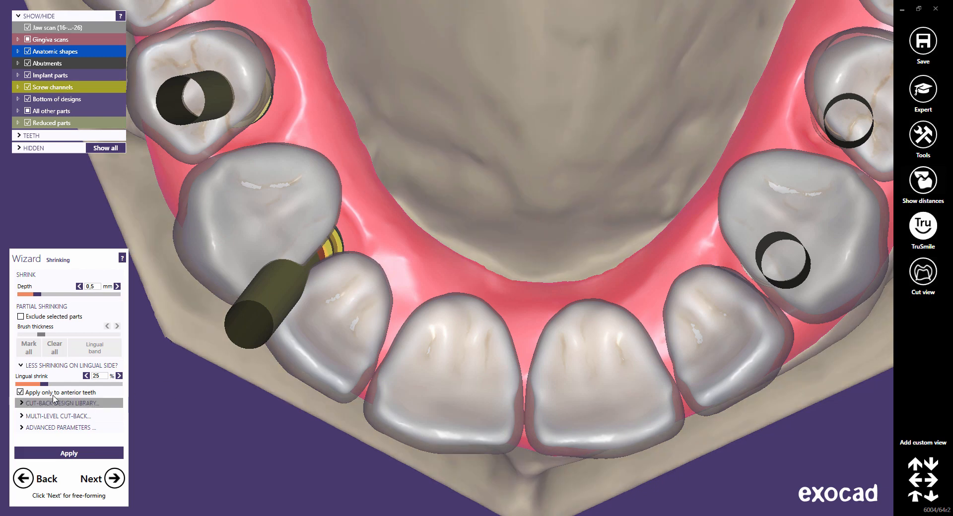
left_click_drag(44, 386, 117, 394)
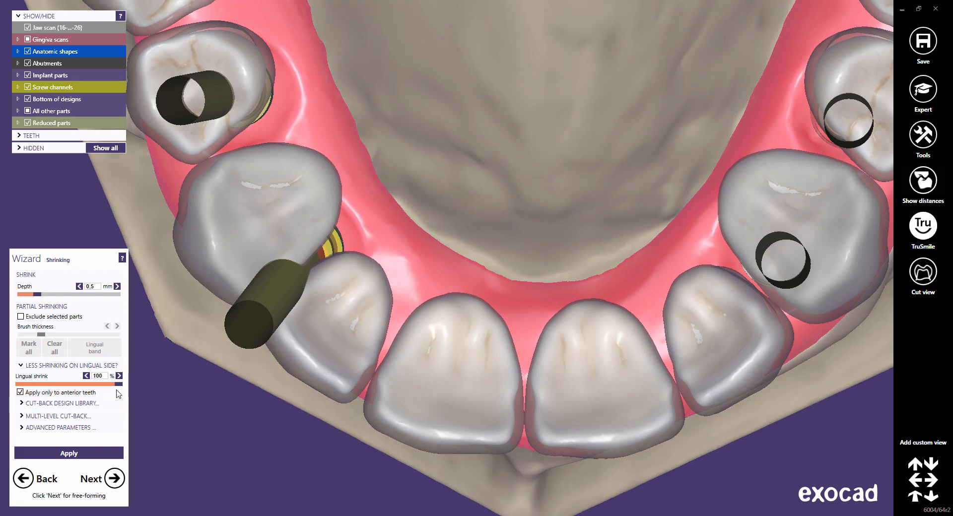
left_click(27, 417)
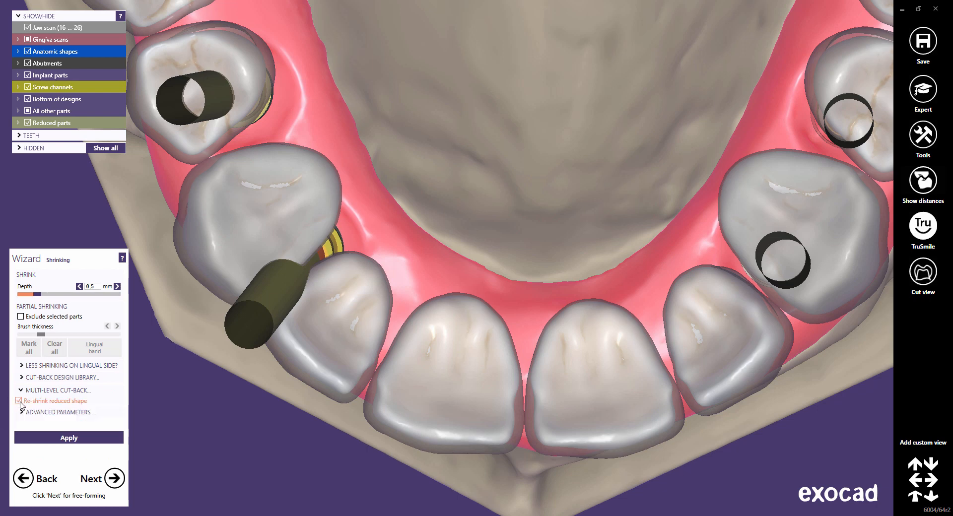
left_click(19, 401)
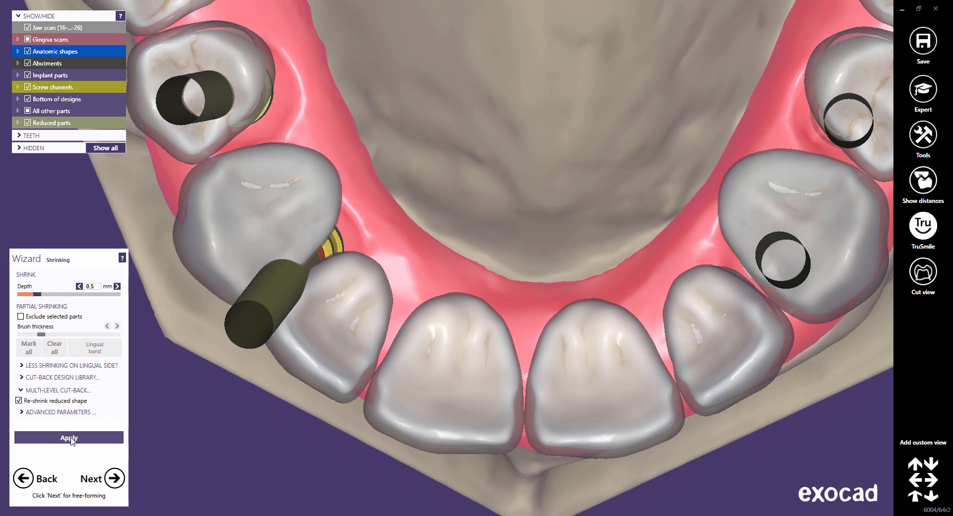
left_click(71, 438)
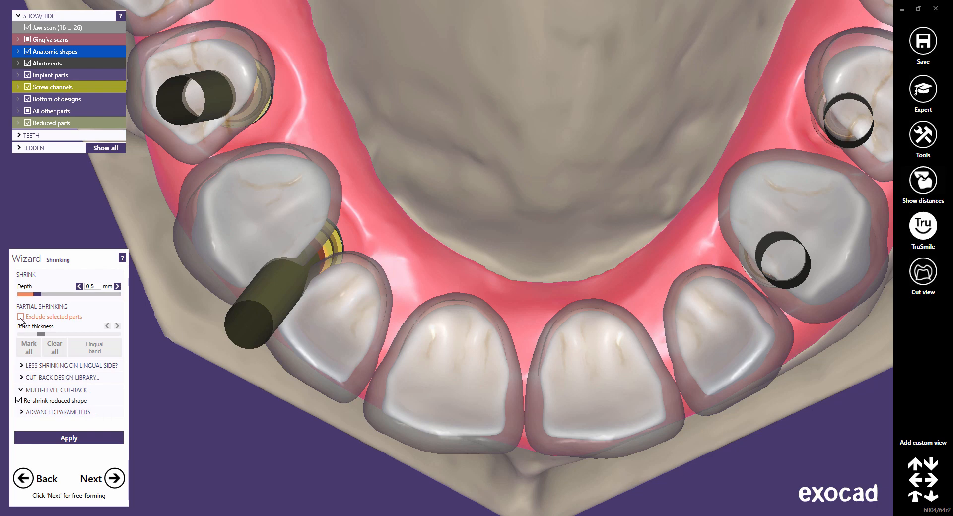
Step: Enable excluding selected parts from shrinking, reveal the advanced shrink parameters, and advance to Free-Forming of the reduced teeth
left_click(21, 318)
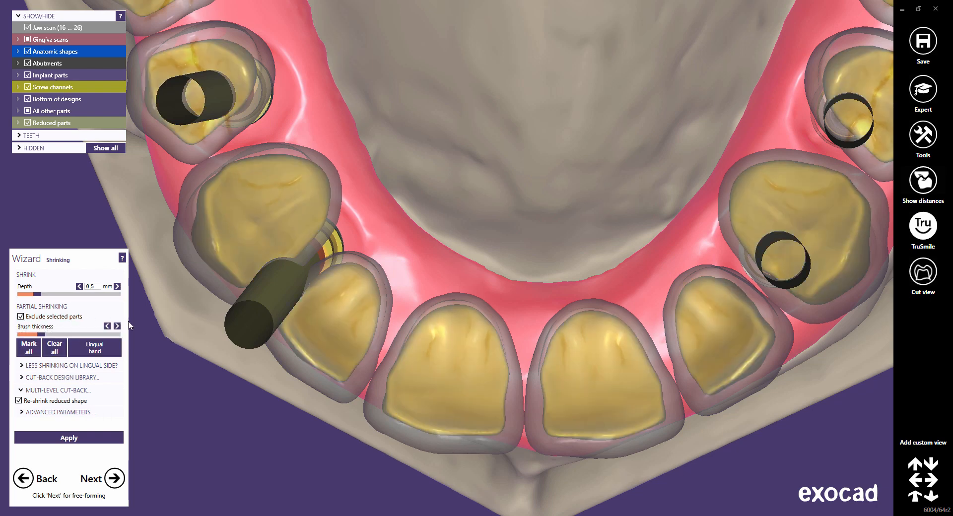
mouse_move(438, 352)
left_mouse_down()
mouse_move(427, 361)
mouse_move(449, 377)
mouse_move(436, 355)
mouse_move(458, 363)
left_mouse_up()
mouse_move(457, 363)
right_mouse_down()
mouse_move(433, 378)
mouse_move(446, 385)
mouse_move(438, 371)
right_mouse_up()
left_click(119, 481)
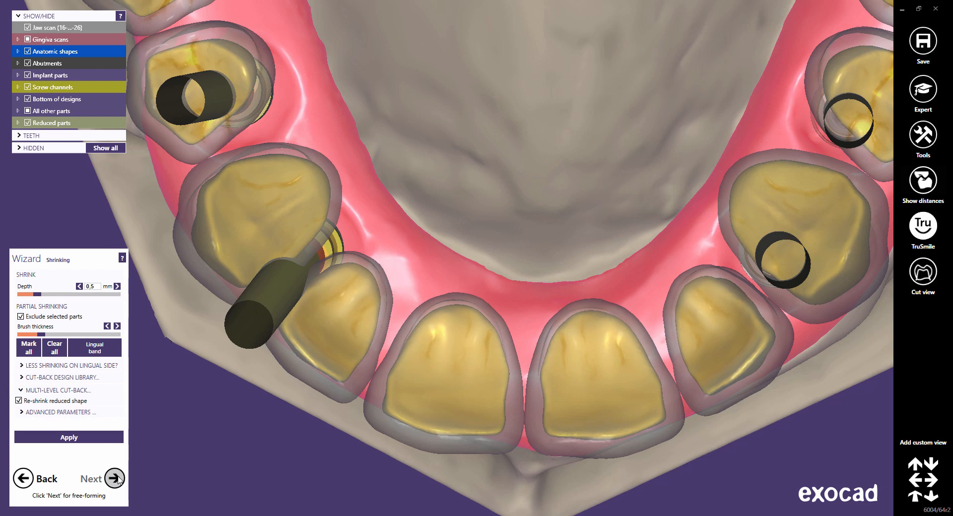
left_click(72, 412)
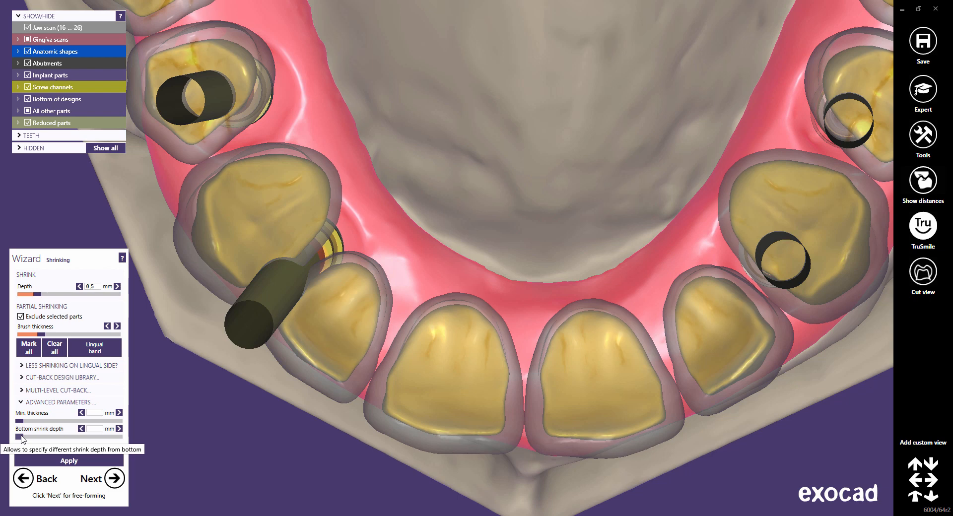
left_click(115, 479)
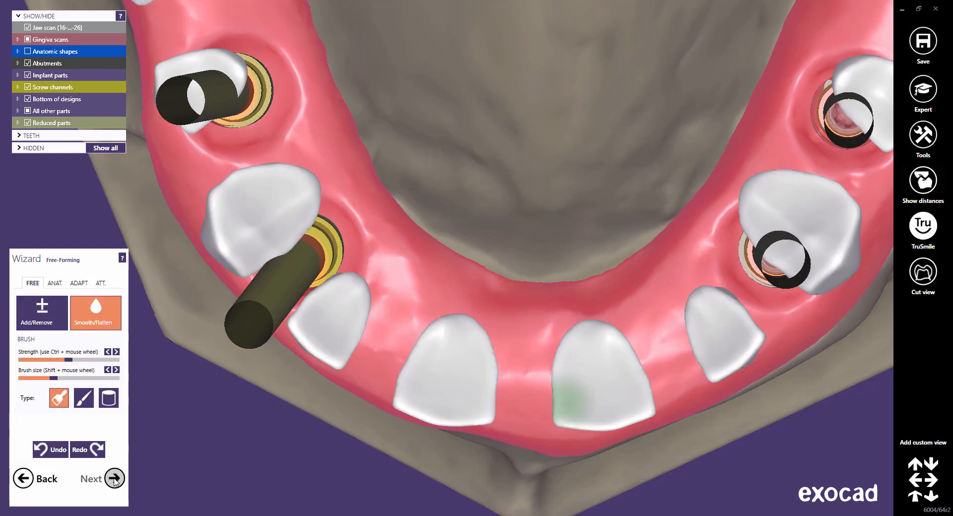
Step: Review the anatomic and adaptation options for the reduced teeth and advance the wizard to Connectors
right_click_drag(455, 458, 475, 388)
scroll(457, 456, "down", 5)
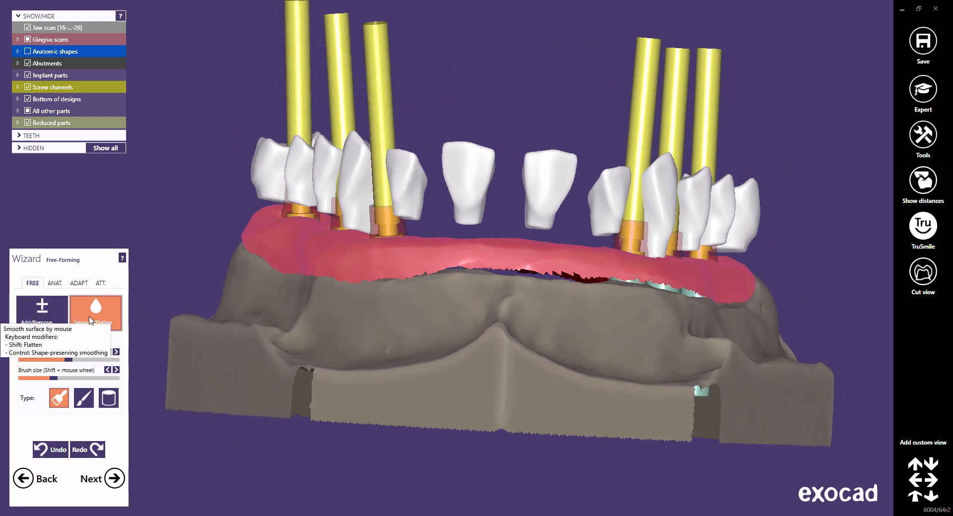
left_click(54, 283)
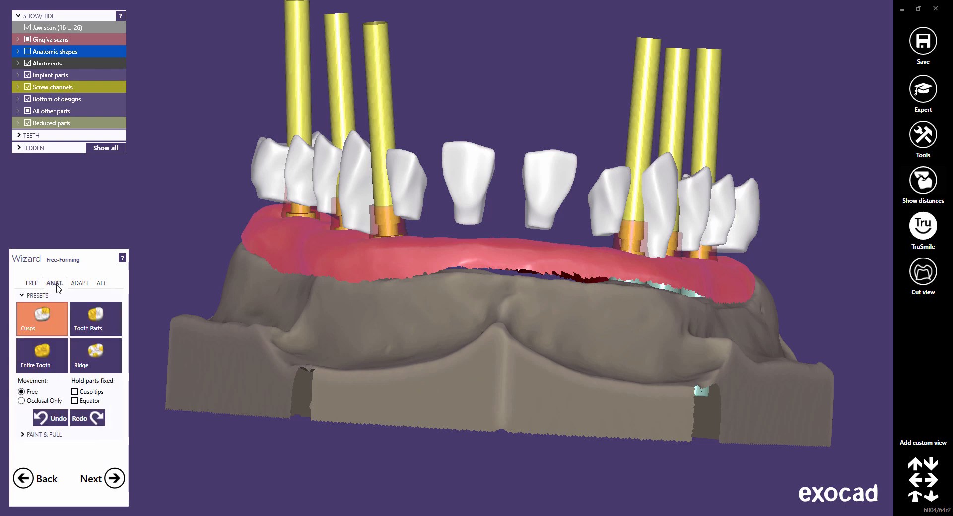
left_click(81, 285)
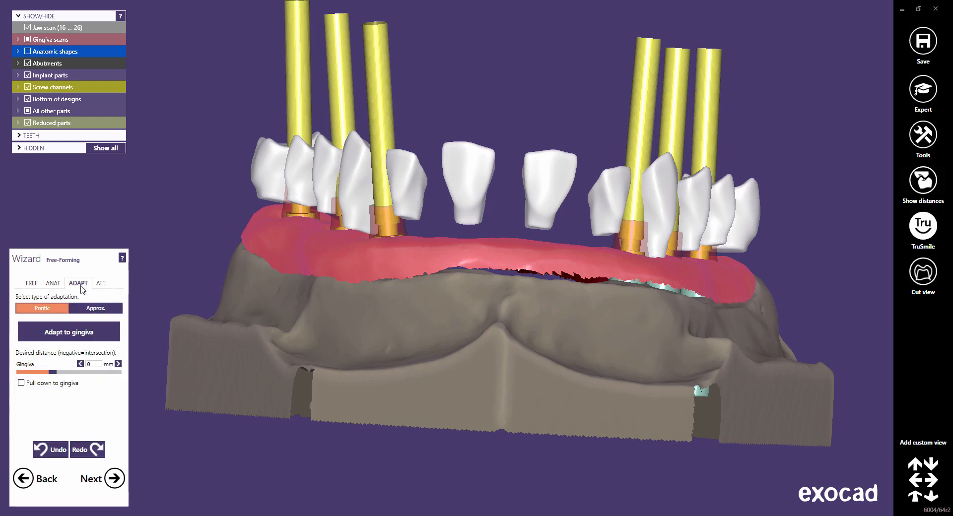
left_click(114, 480)
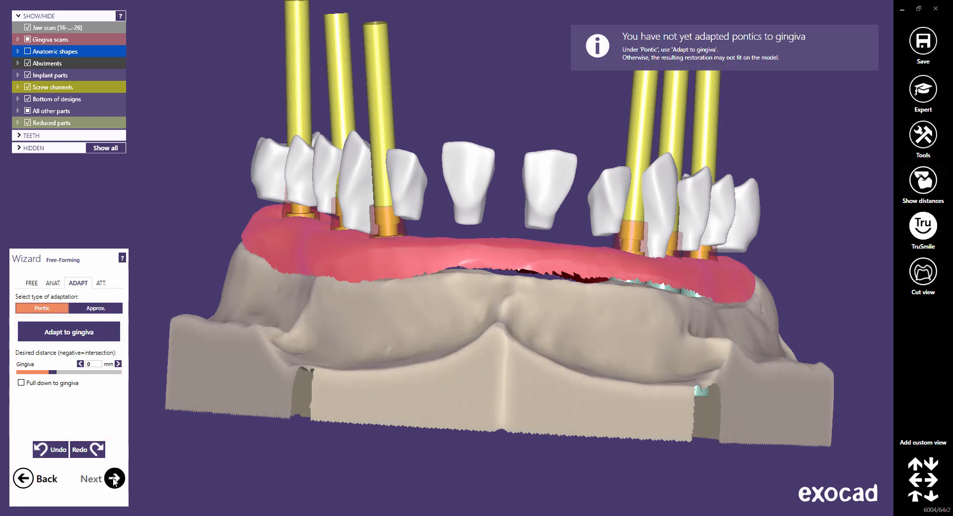
left_click(115, 480)
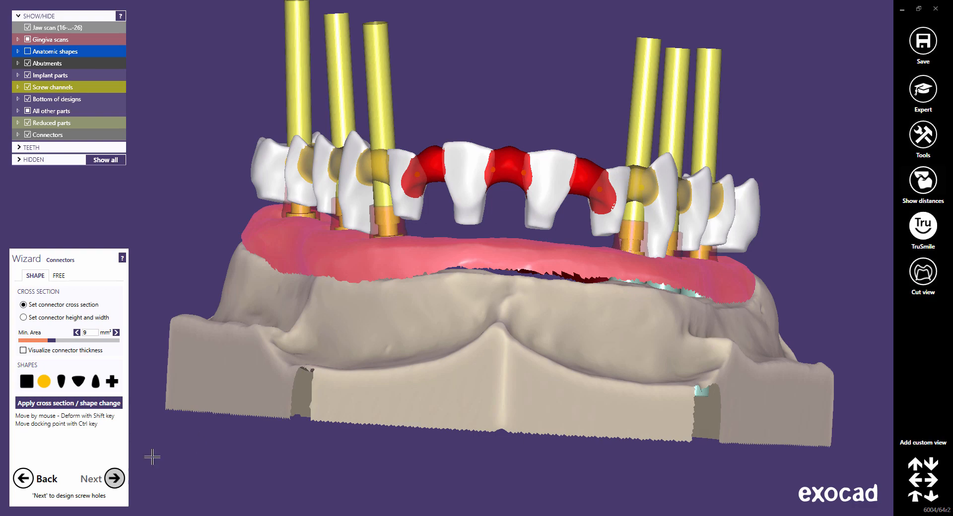
Step: Move the three red connectors between the lateral and central incisors toward the gingiva
right_click_drag(394, 279, 392, 280)
scroll(576, 187, "up", 3)
scroll(576, 187, "up", 1)
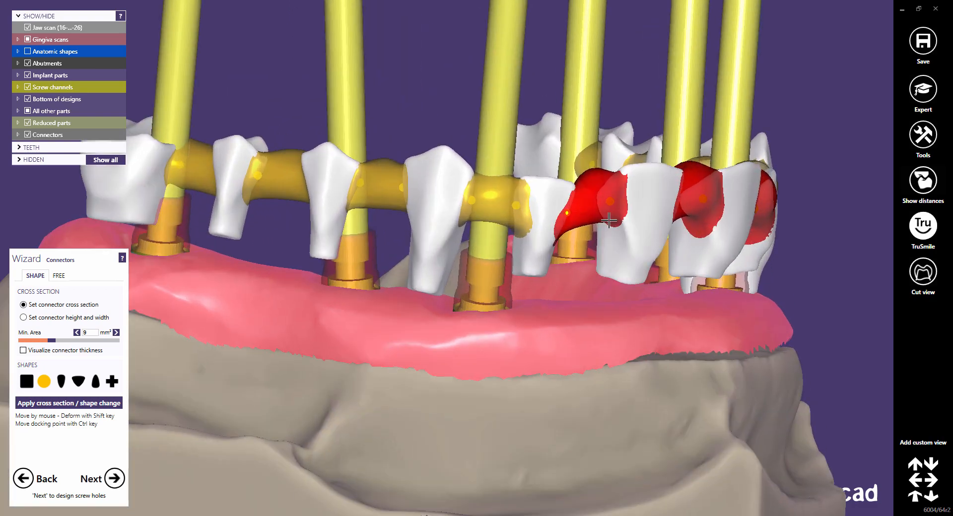
left_click_drag(608, 218, 625, 225)
right_click_drag(648, 233, 648, 233)
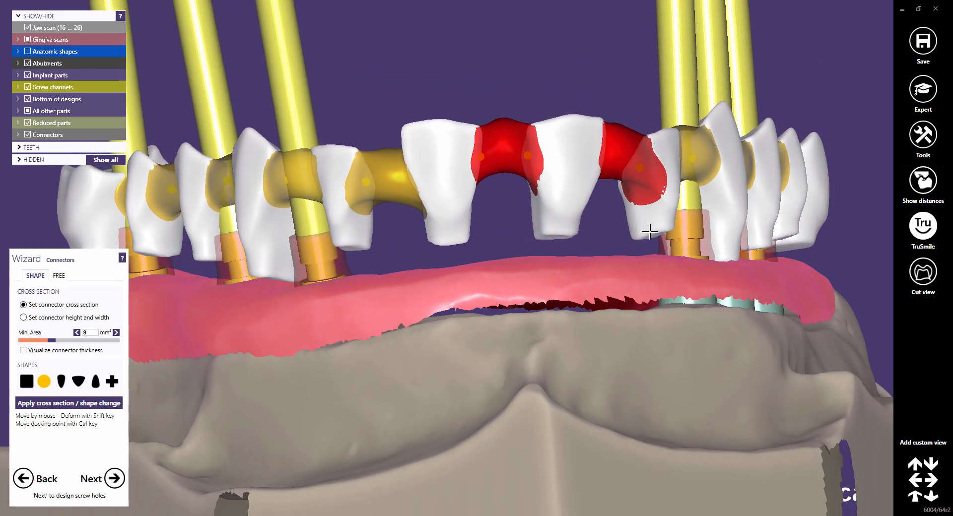
left_click_drag(510, 149, 510, 160)
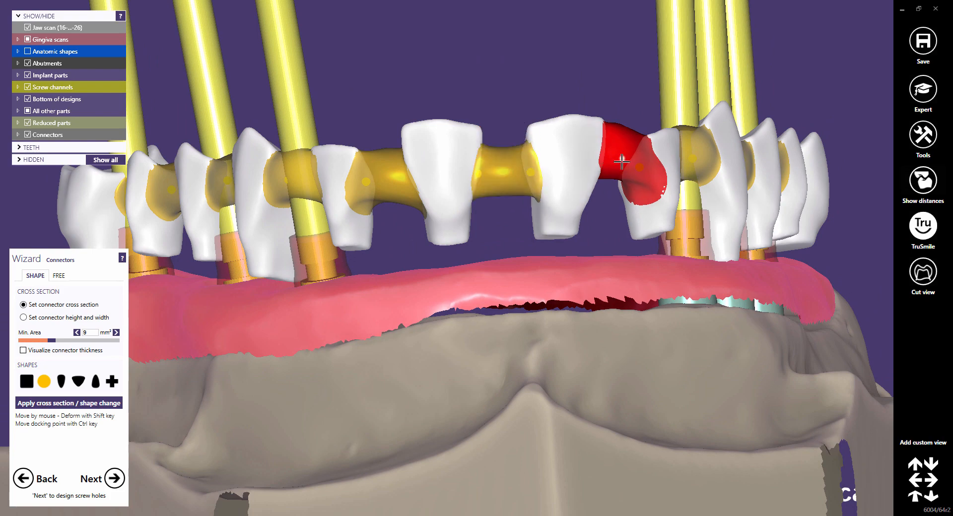
left_click_drag(621, 159, 619, 179)
right_click_drag(620, 186, 574, 193)
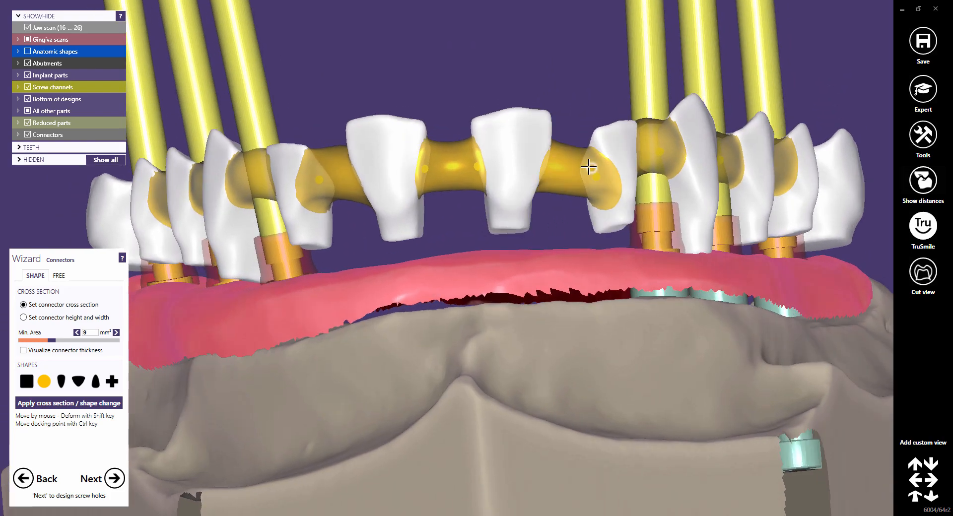
Step: Accept the adjusted connectors, generate the virtual waxup scan and advance to Free-Forming of the merged framework
right_click_drag(458, 238, 449, 343)
scroll(449, 342, "down", 3)
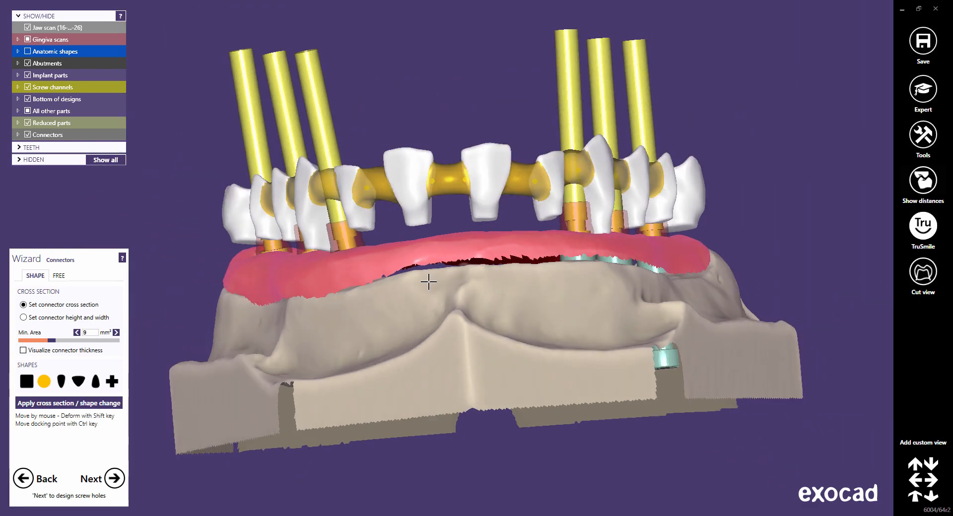
right_click_drag(427, 281, 435, 304)
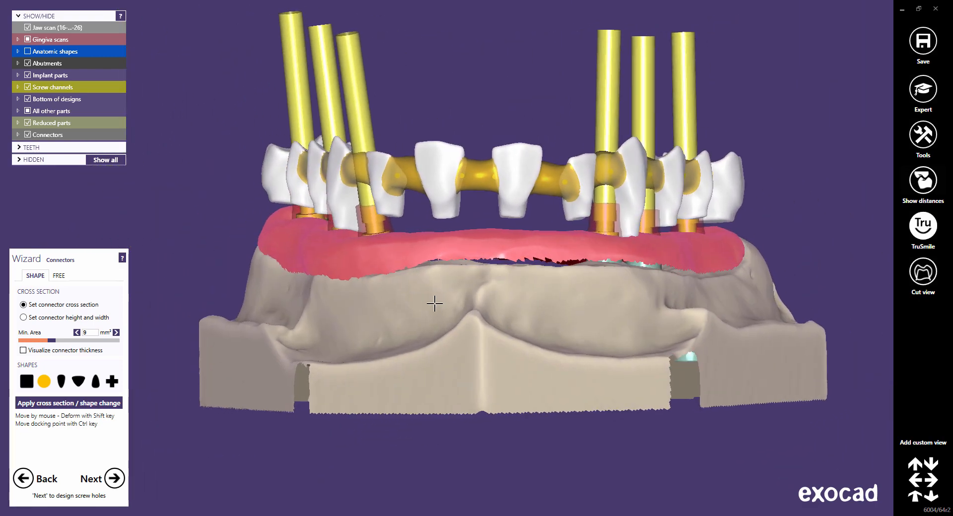
left_click(118, 480)
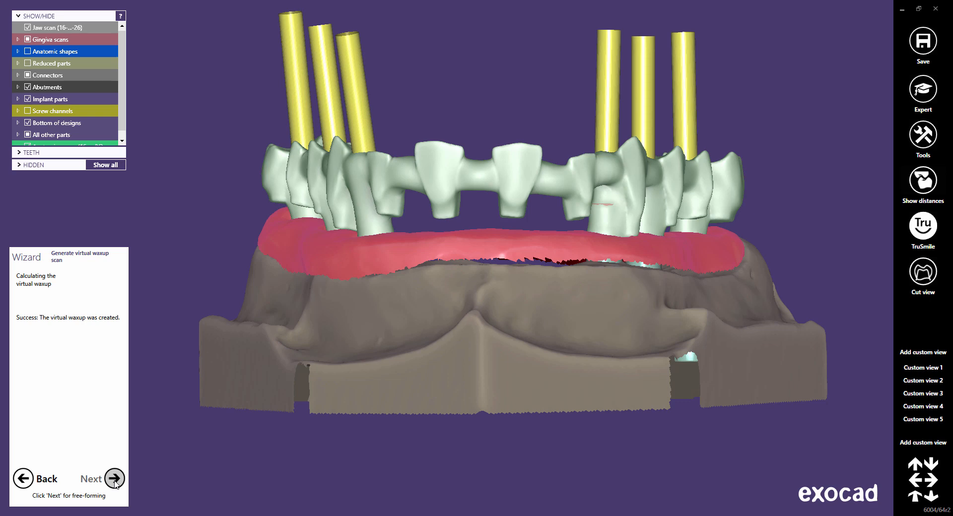
left_click(114, 480)
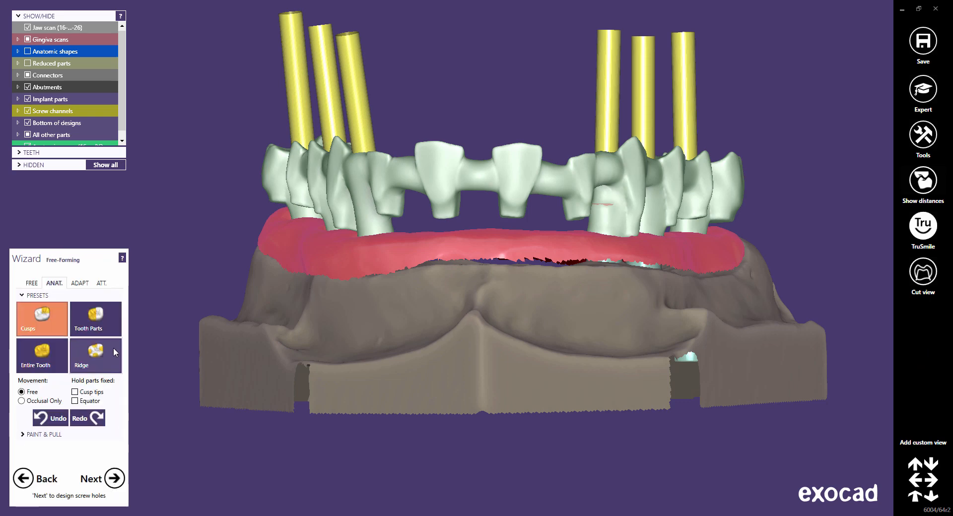
Step: Smooth the transition between the implant post and the neighbouring reduced teeth with the free-form Smooth/Flatten brush
left_click(97, 320)
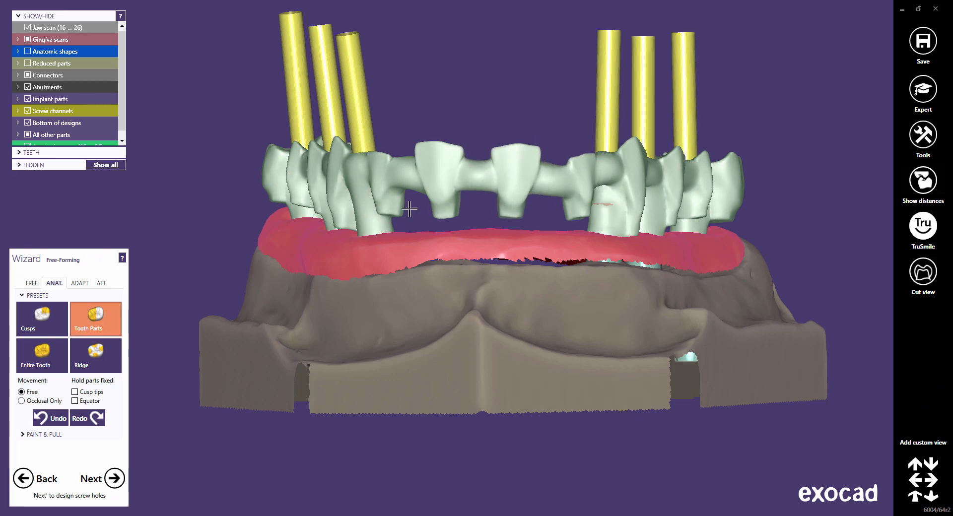
right_click_drag(307, 239, 305, 228)
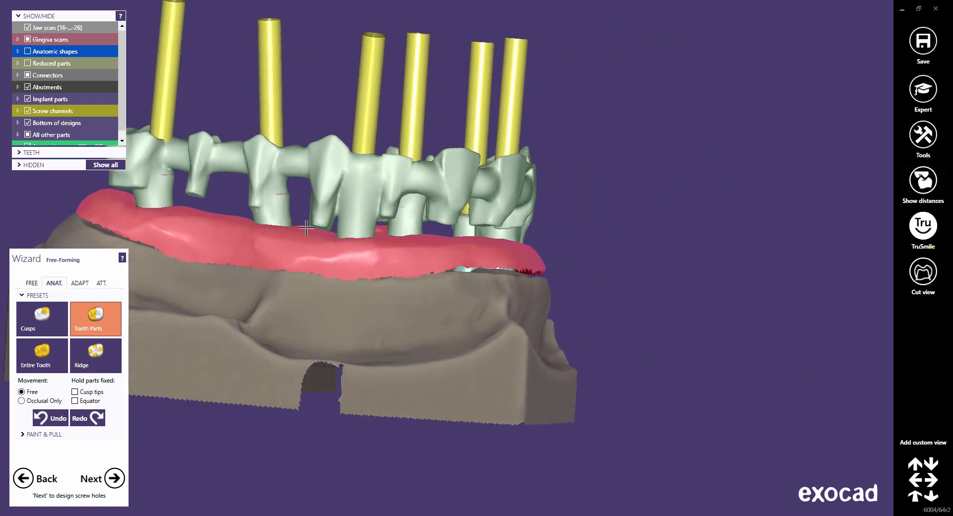
scroll(221, 123, "up", 5)
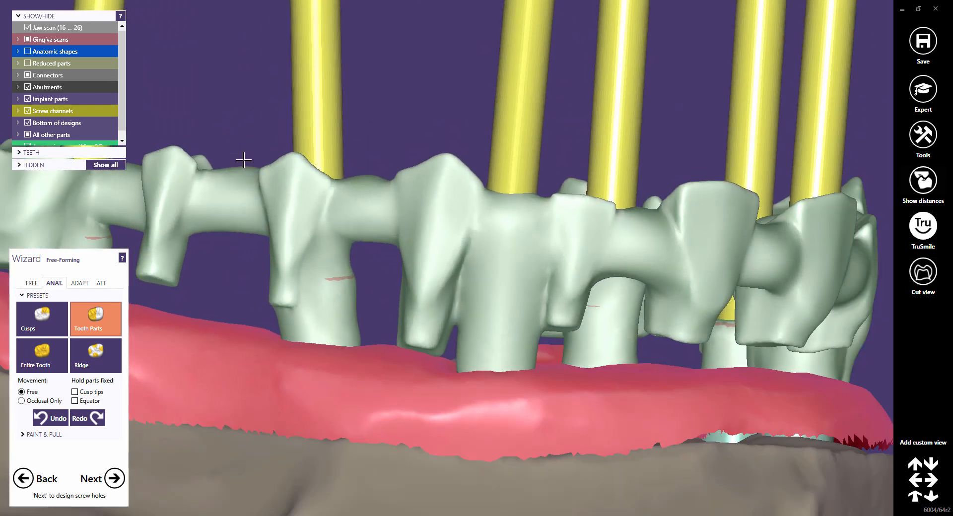
left_click(31, 282)
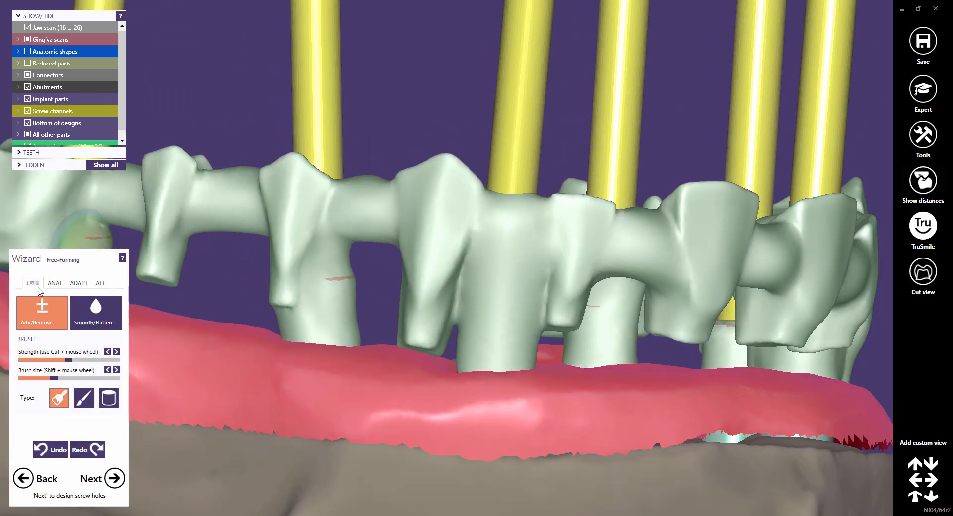
left_click(97, 316)
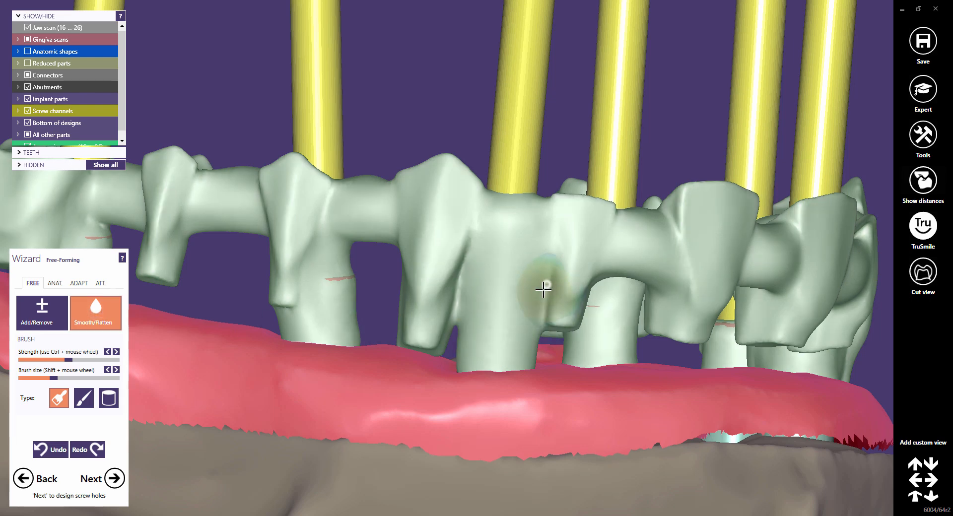
mouse_move(480, 274)
left_mouse_down()
mouse_move(475, 249)
mouse_move(441, 339)
left_mouse_up()
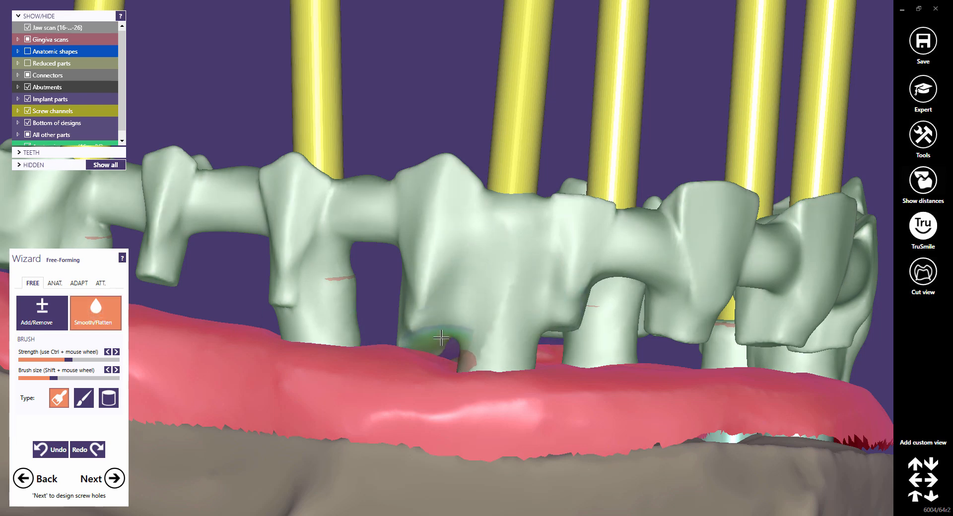
Step: Leave the pontics unadapted to the gingiva and advance the wizard to Screw Hole Design
scroll(449, 364, "down", 3)
scroll(438, 446, "down", 3)
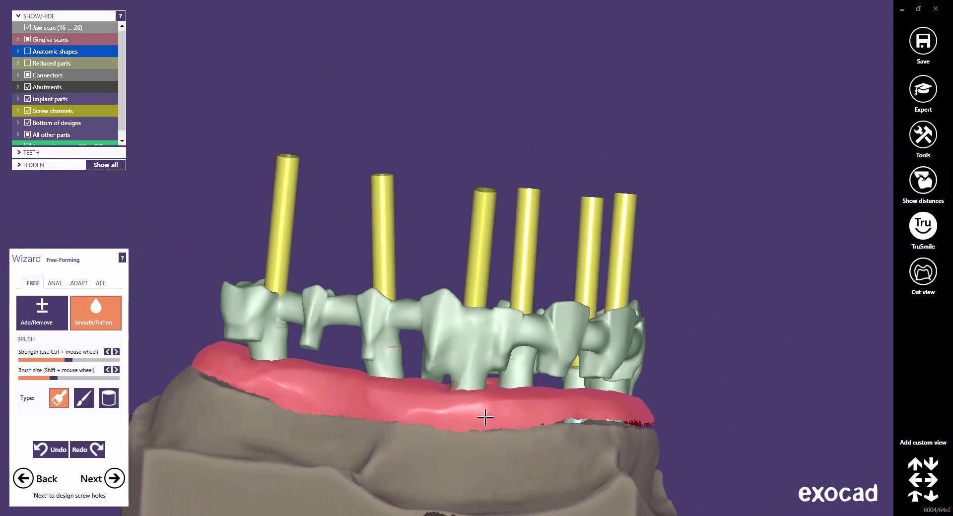
right_click_drag(486, 417, 562, 441)
middle_click_drag(562, 440, 478, 284)
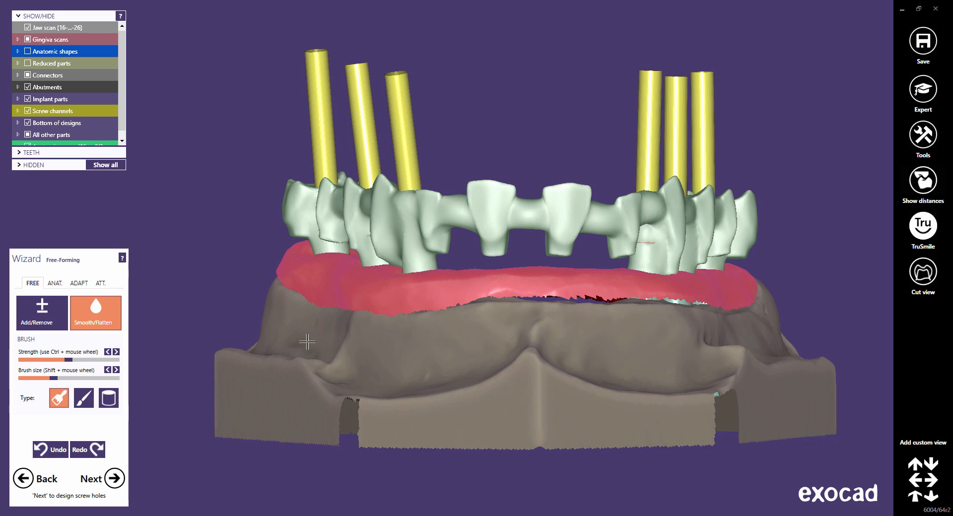
left_click(117, 481)
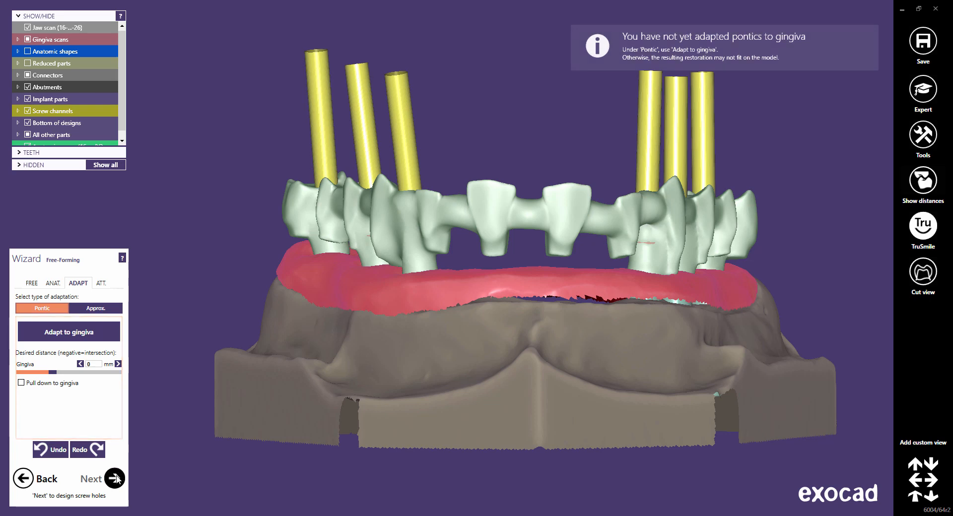
left_click(116, 479)
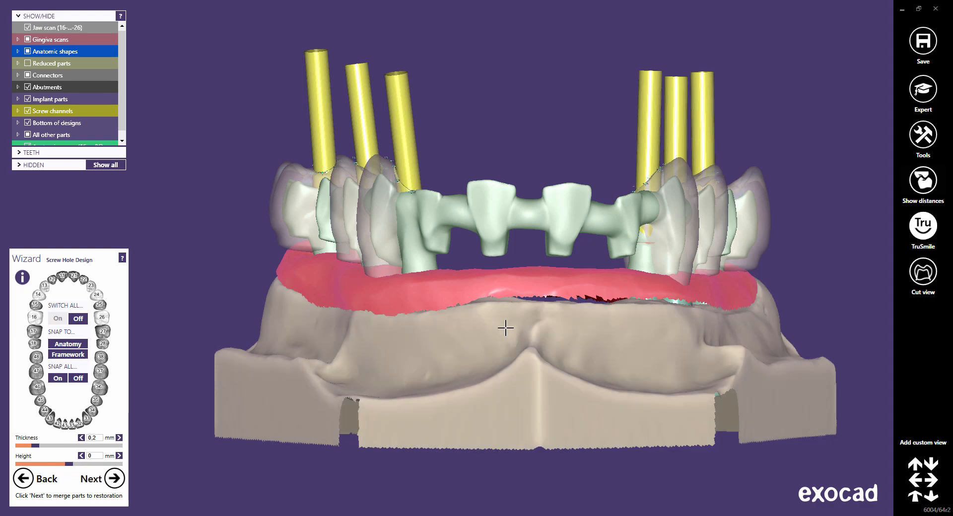
Step: Keep all screw holes switched on, snap their edges to the framework, and merge the parts into the restoration
right_click_drag(505, 328, 502, 328)
scroll(558, 249, "up", 5)
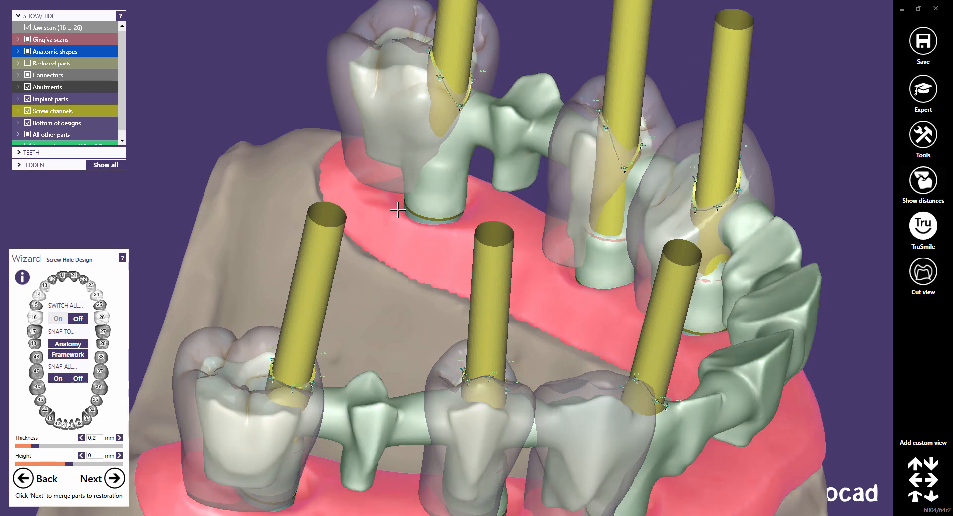
left_click(79, 320)
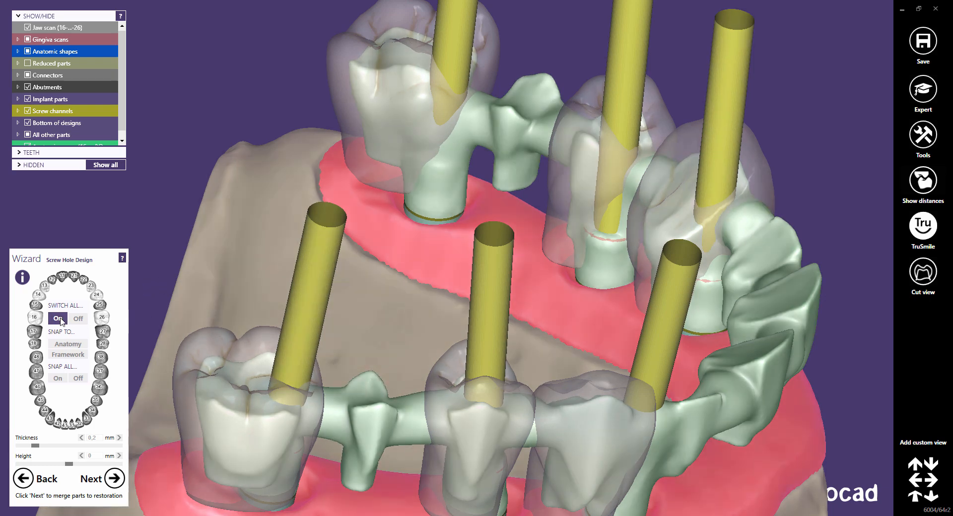
left_click(56, 319)
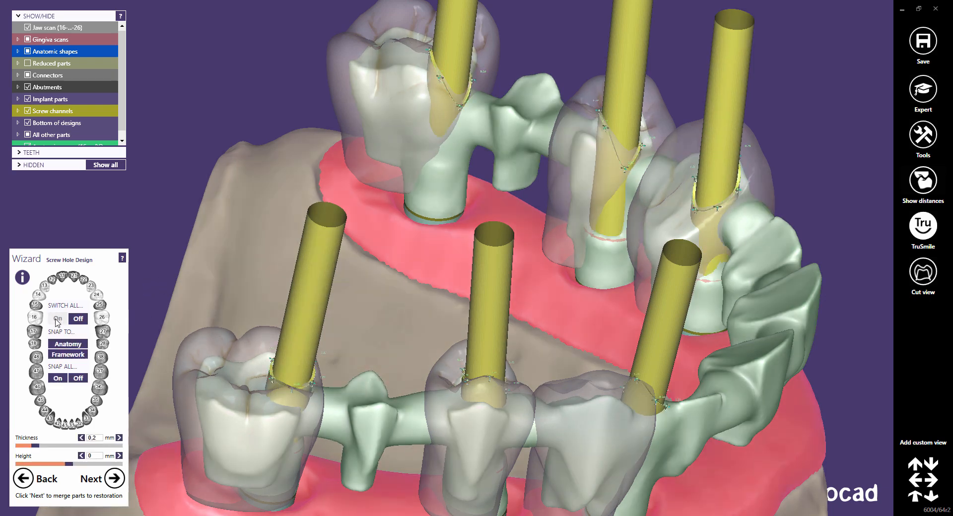
left_click(68, 355)
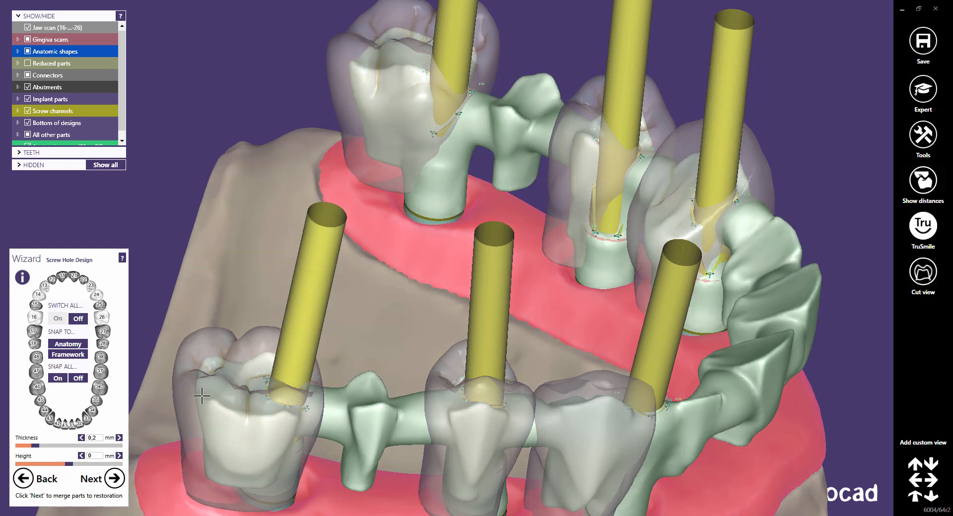
left_click(114, 478)
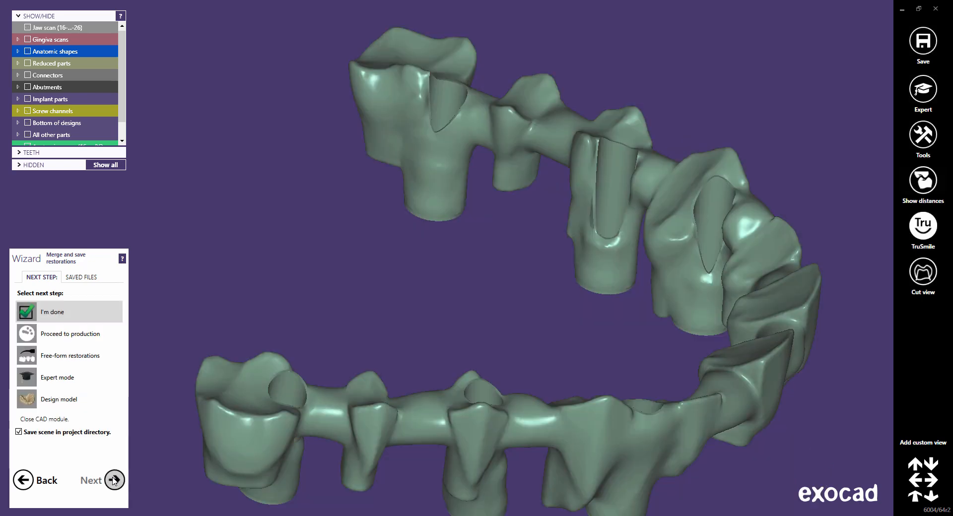
Step: Examine the merged framework and its screw channel openings from the occlusal and front sides
right_click_drag(561, 266, 600, 272)
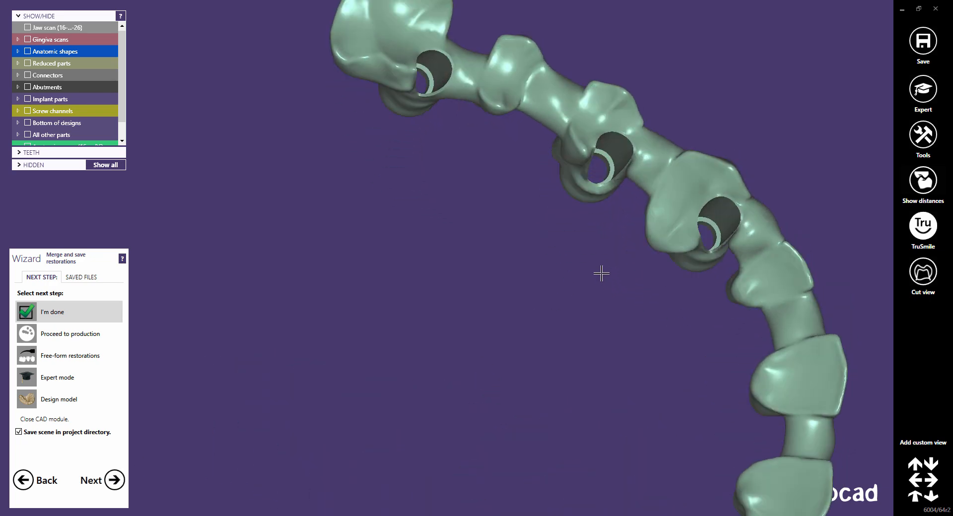
scroll(752, 128, "up", 8)
right_click_drag(637, 184, 605, 217)
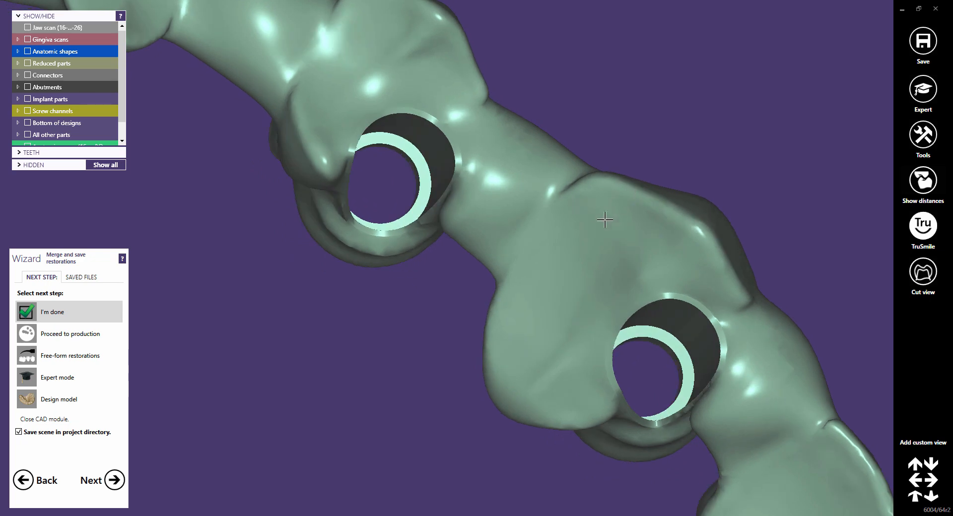
scroll(446, 422, "down", 6)
scroll(587, 263, "down", 6)
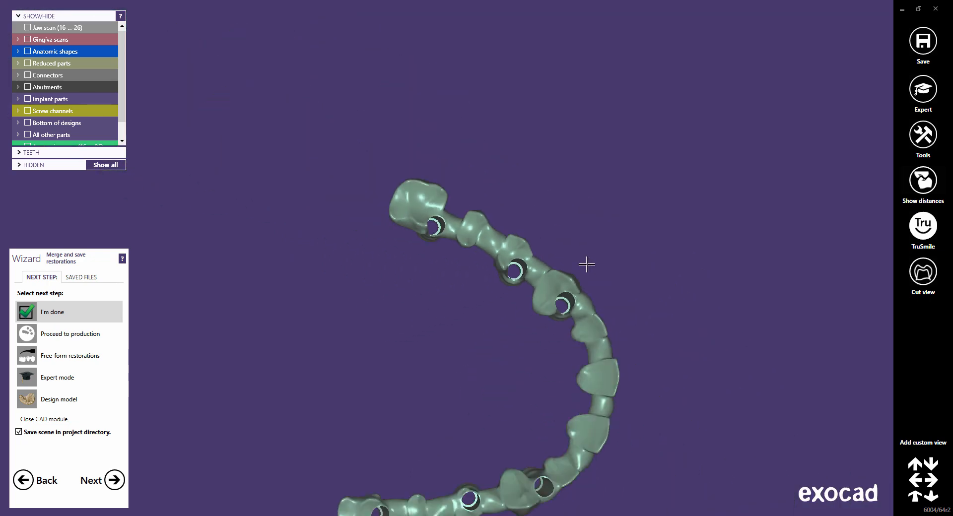
right_click_drag(587, 263, 528, 315)
scroll(521, 292, "up", 5)
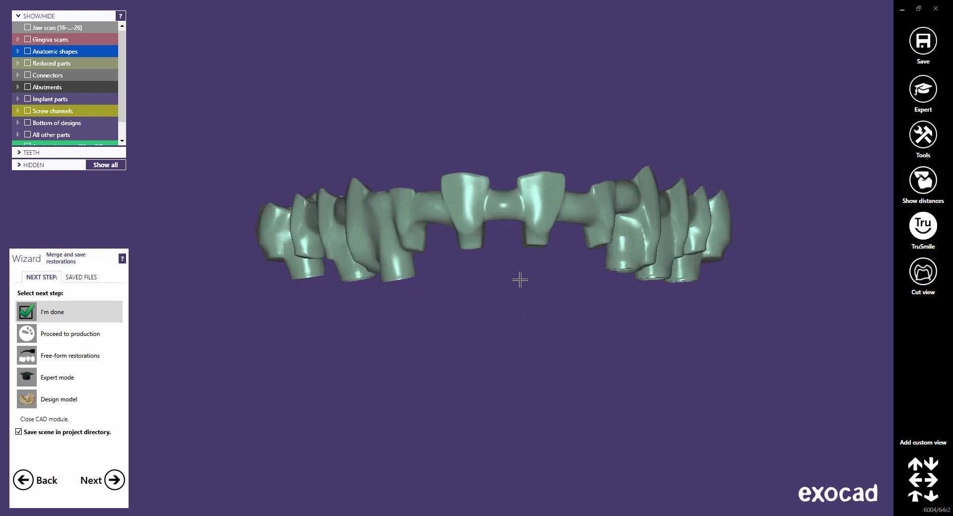
right_click_drag(521, 282, 521, 278)
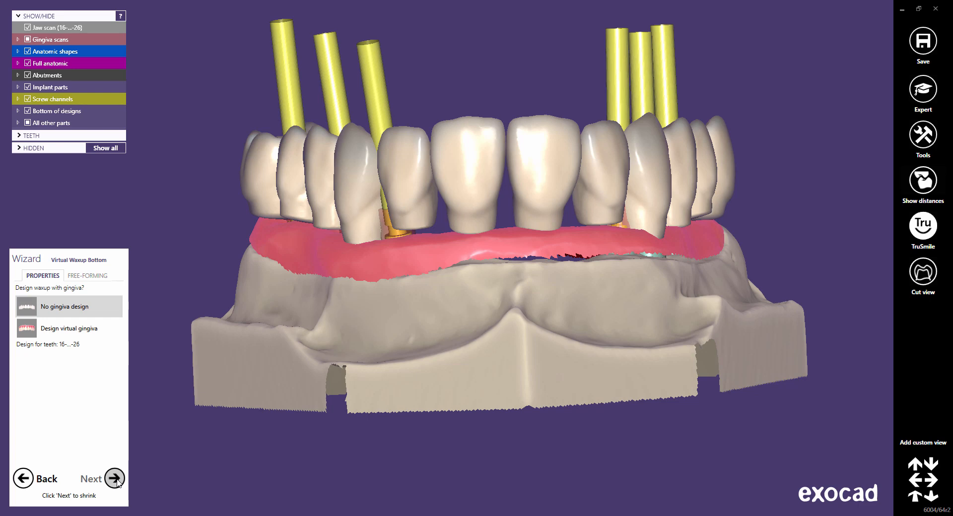
Step: Choose Design virtual gingiva for the waxup bottom and reveal its offset, smoothing and milling diameter properties
left_click(65, 329)
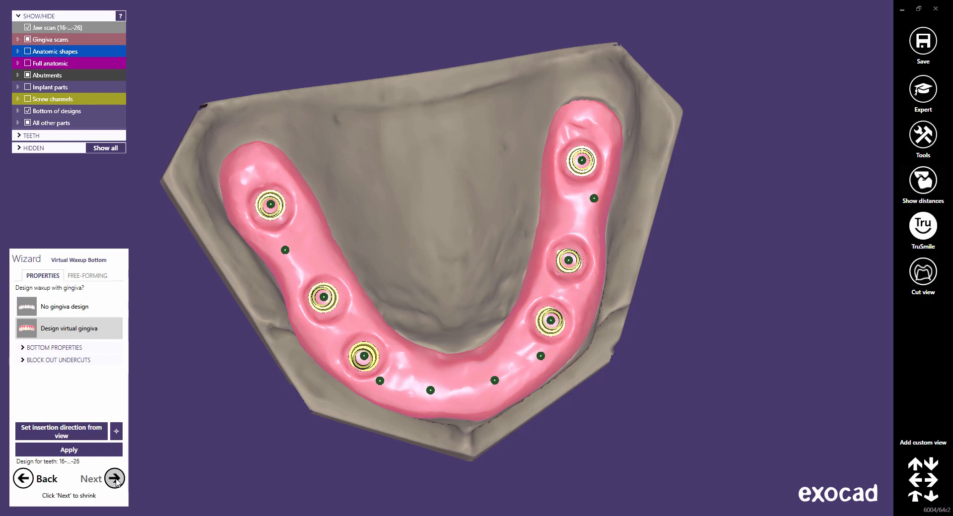
left_click(24, 348)
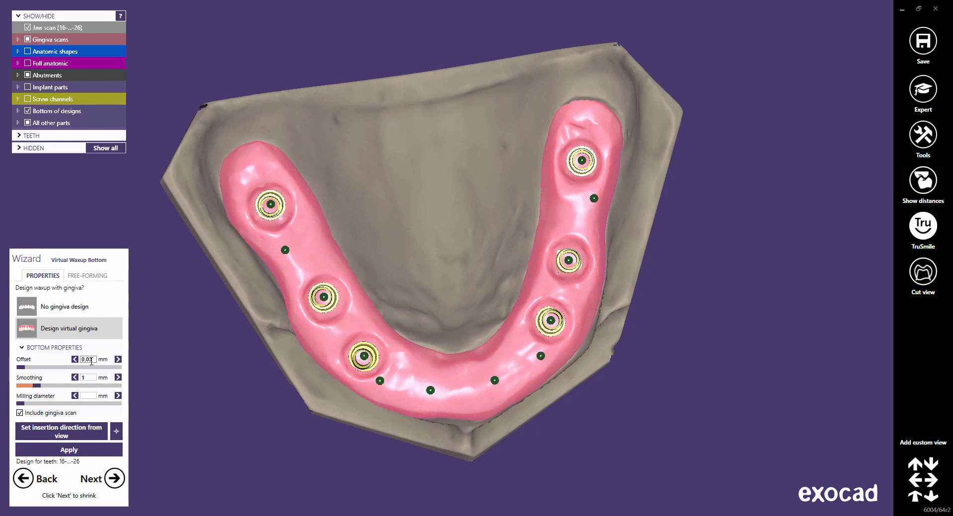
left_click(86, 377)
left_click(85, 396)
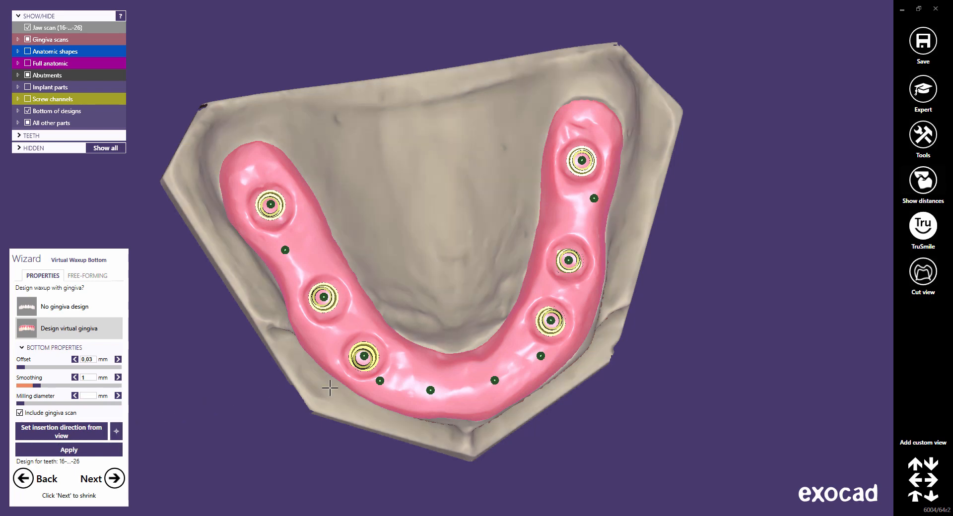
Step: Set the insertion direction from an occlusal view of the jaw and apply the virtual waxup bottom
right_click_drag(403, 369, 402, 371)
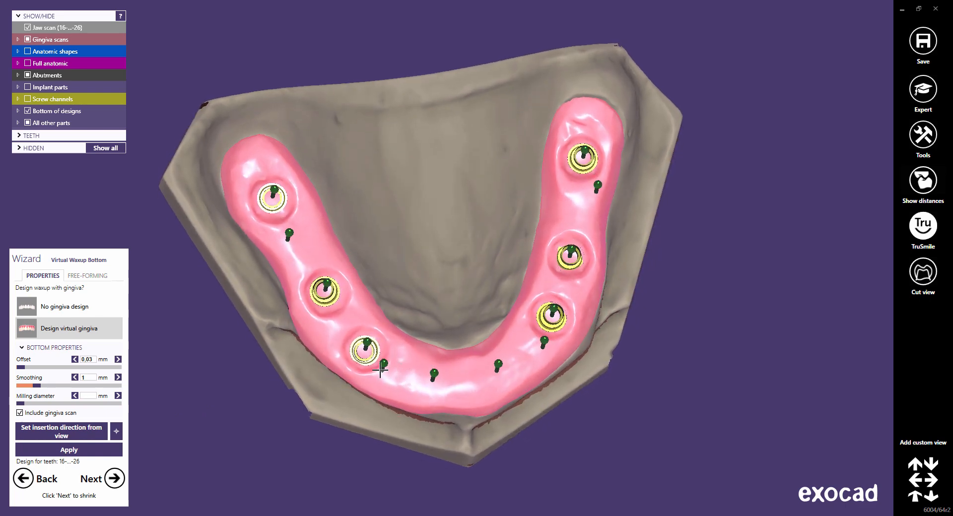
left_click(77, 435)
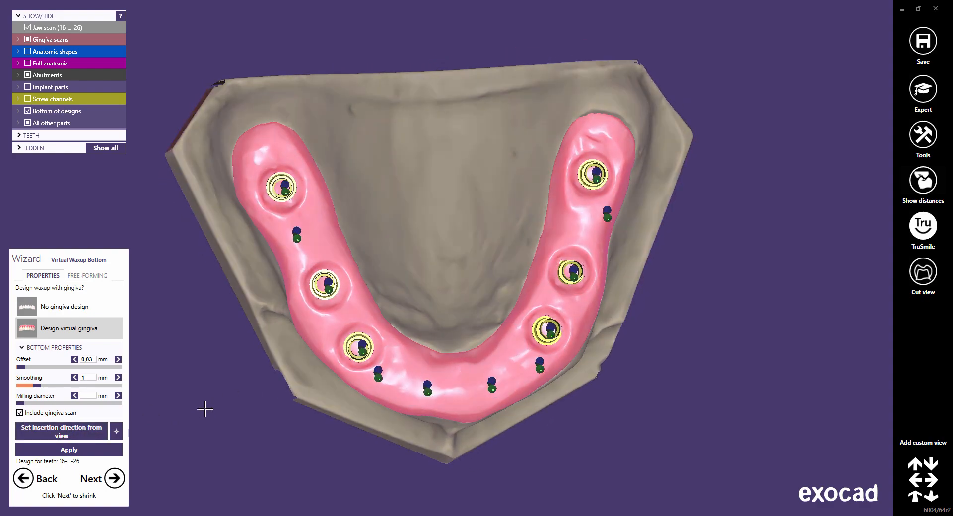
left_click(117, 434)
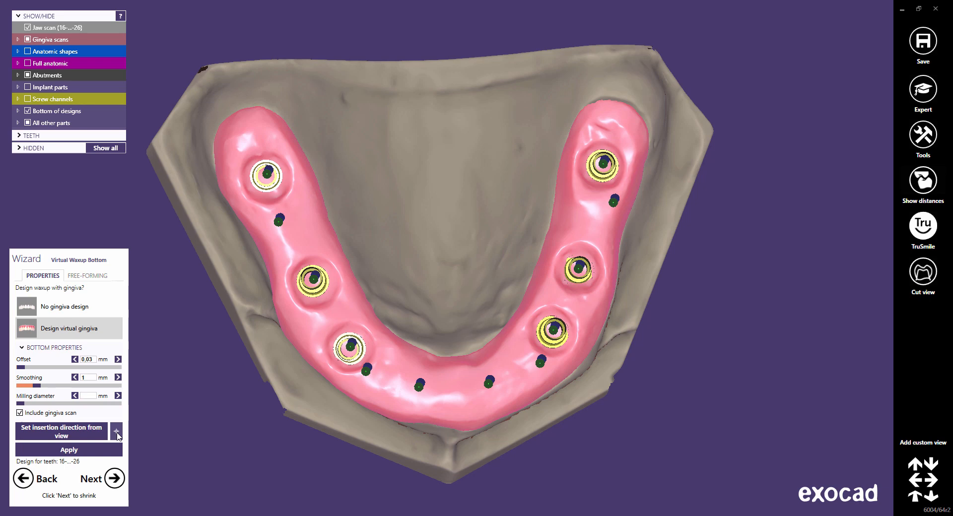
left_click(69, 450)
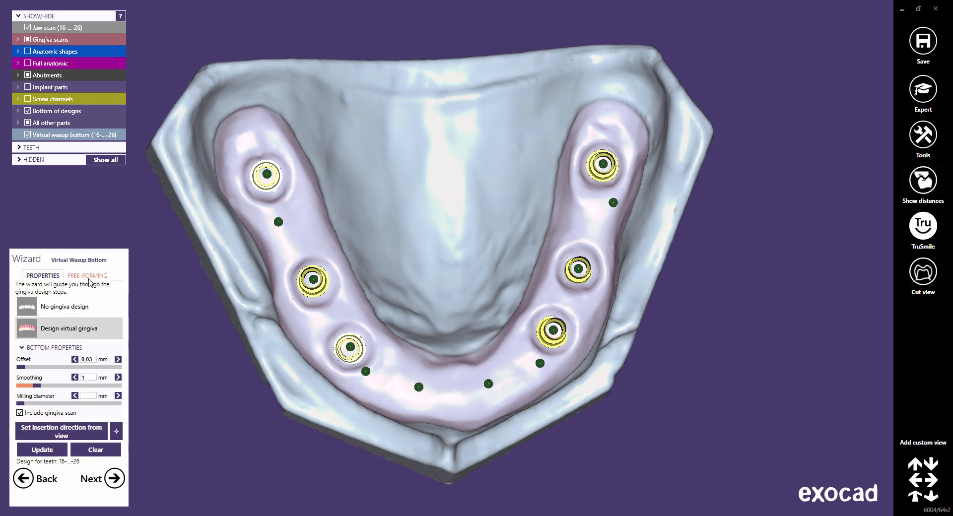
Step: Open free-forming for the virtual waxup bottom and increase the brush size and strength
left_click(87, 276)
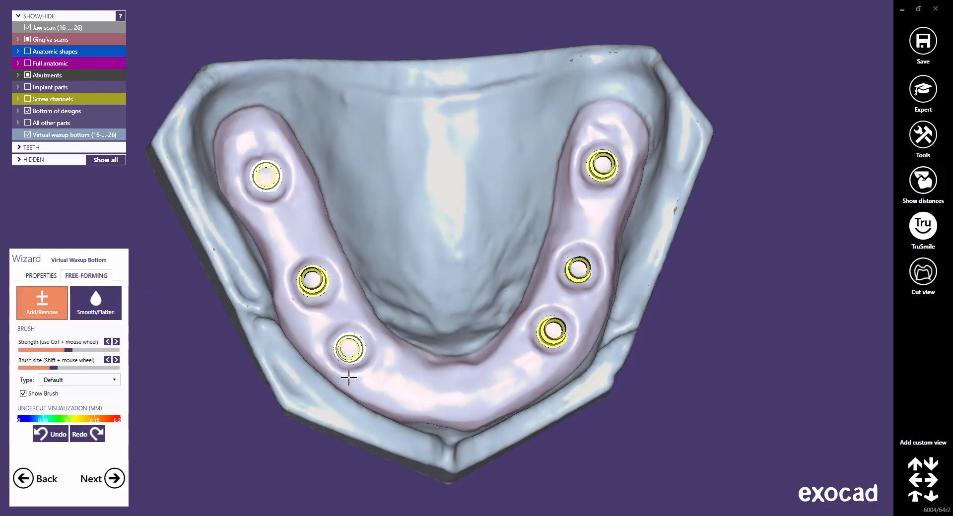
scroll(356, 270, "up", 4)
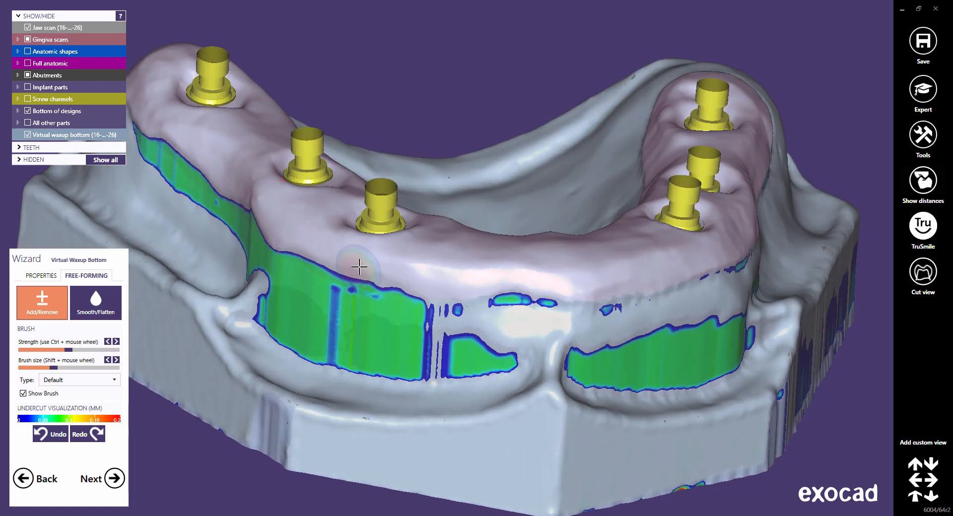
scroll(349, 260, "up", 1)
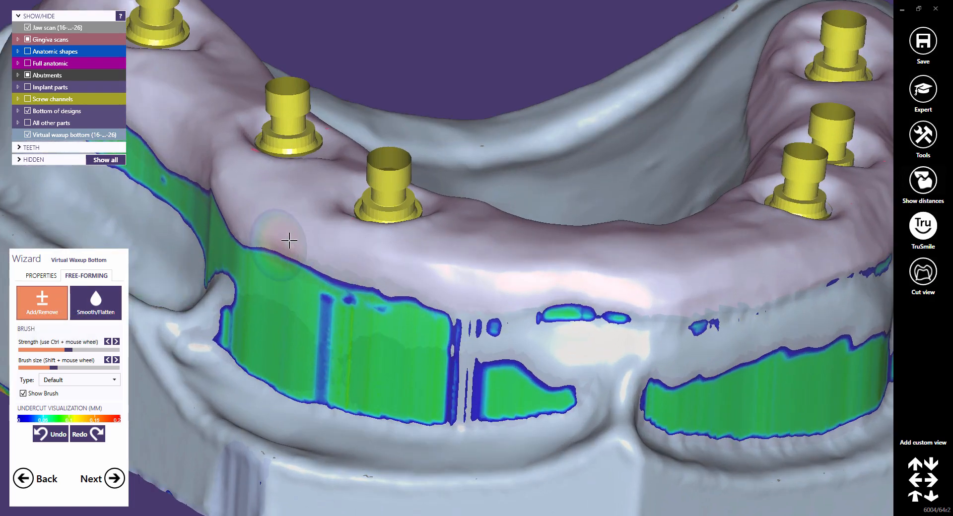
scroll(289, 241, "up", 3, "shift")
scroll(289, 241, "down", 3, "shift")
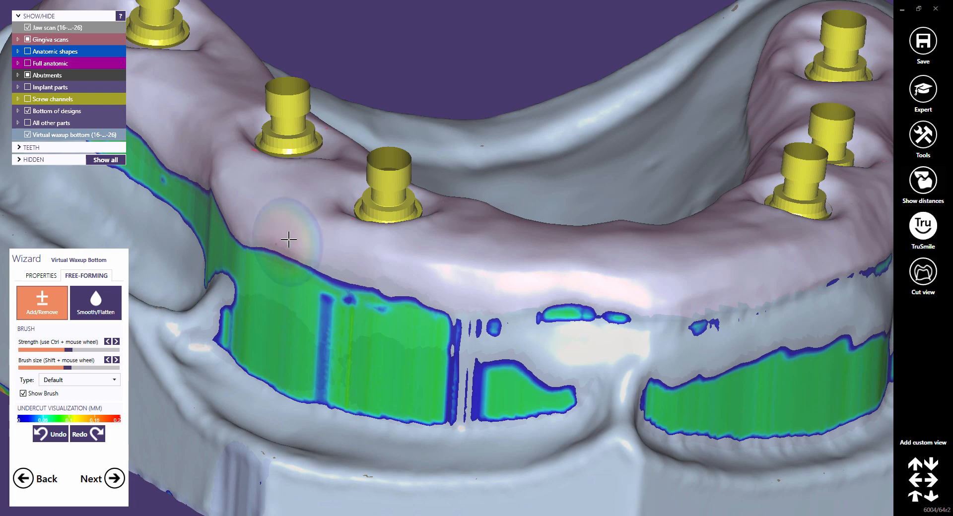
scroll(288, 240, "up", 4, "ctrl")
scroll(288, 240, "down", 5, "ctrl")
scroll(286, 239, "up", 3, "ctrl")
Step: Try the add/remove brush on the labial undercut area of the waxup bottom and undo each stroke
mouse_move(262, 243)
left_mouse_down()
mouse_move(374, 279)
mouse_move(256, 323)
left_mouse_up()
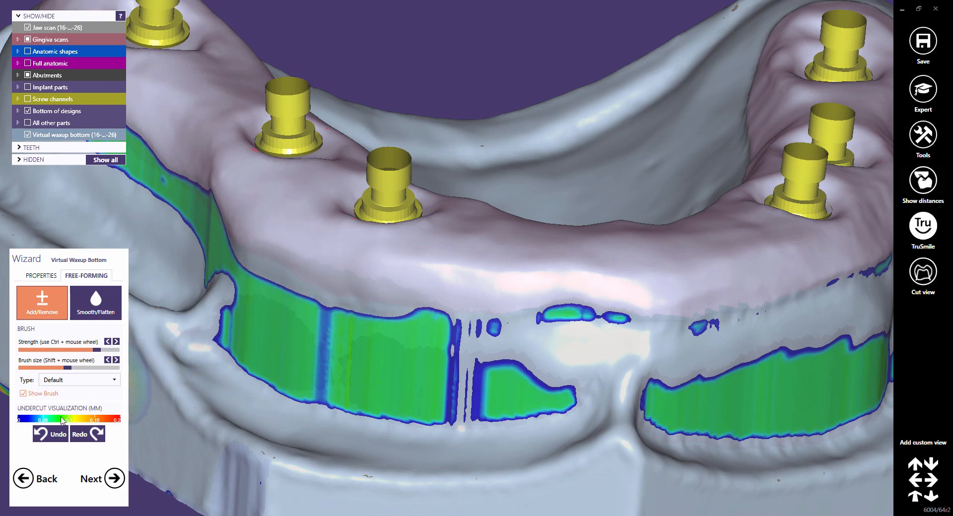
left_click(49, 435)
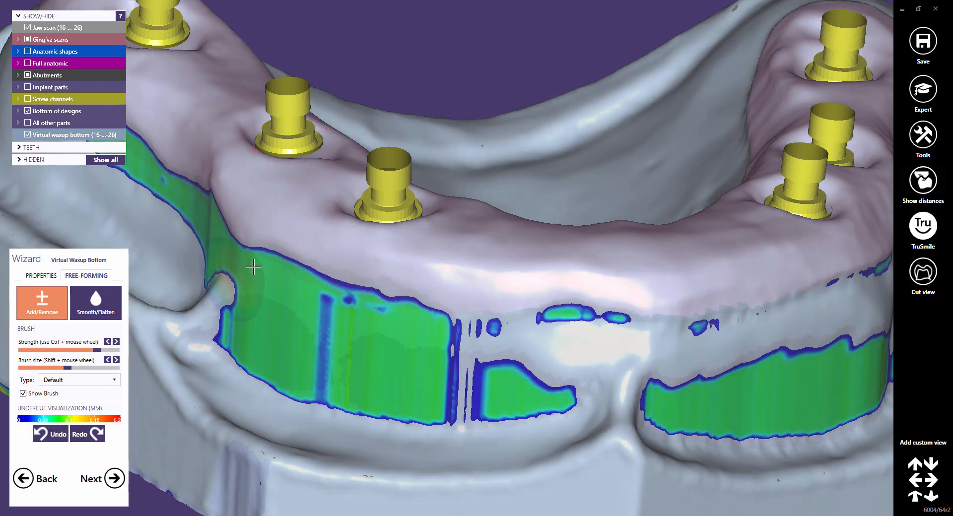
mouse_move(255, 266)
left_mouse_down()
mouse_move(407, 332)
mouse_move(308, 367)
mouse_move(258, 283)
mouse_move(266, 302)
mouse_move(338, 293)
mouse_move(397, 317)
mouse_move(373, 317)
left_mouse_up()
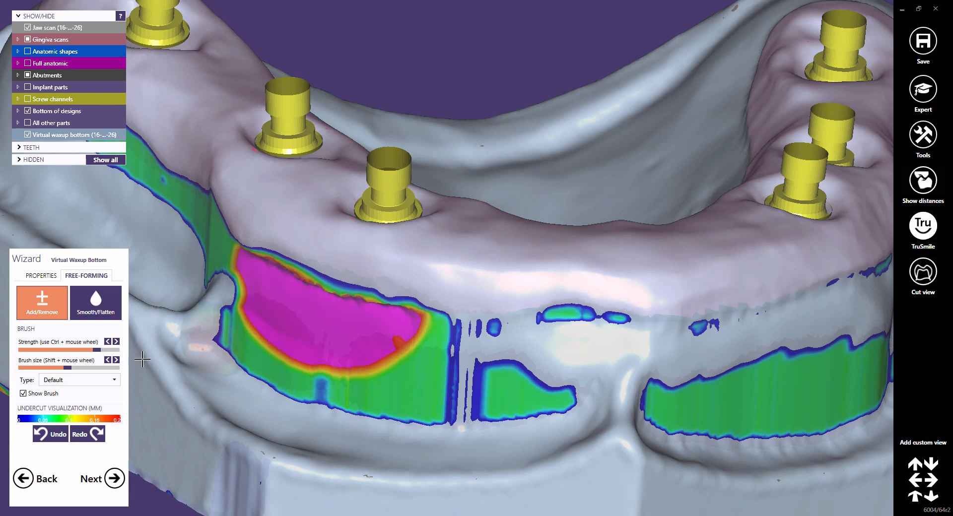
left_click(51, 435)
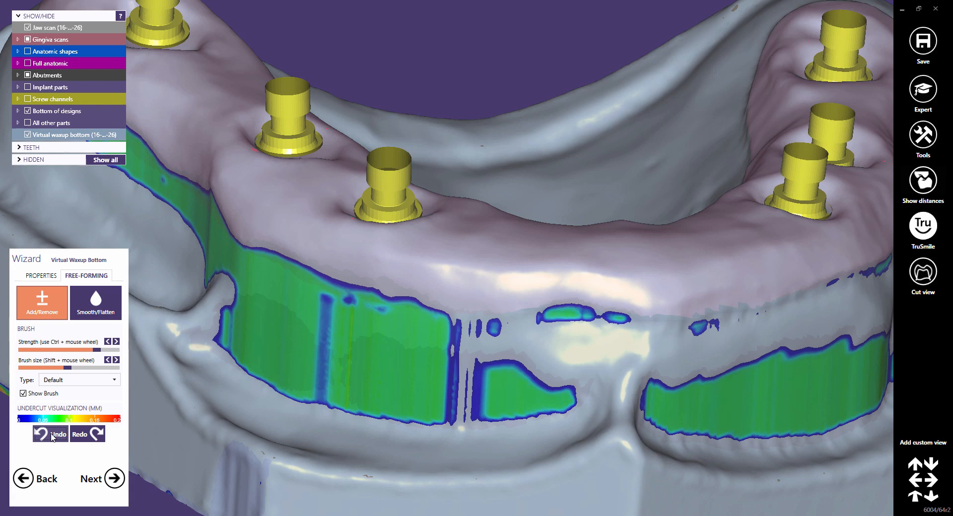
Step: Proceed to gingiva design and draw the margin line from the front midline along one buccal side and around the last molar
left_click(118, 482)
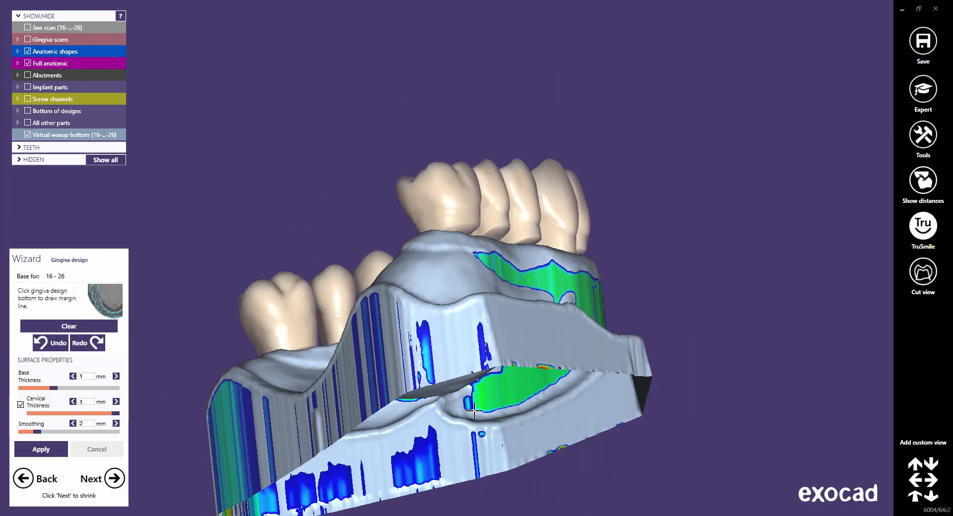
left_click(458, 342)
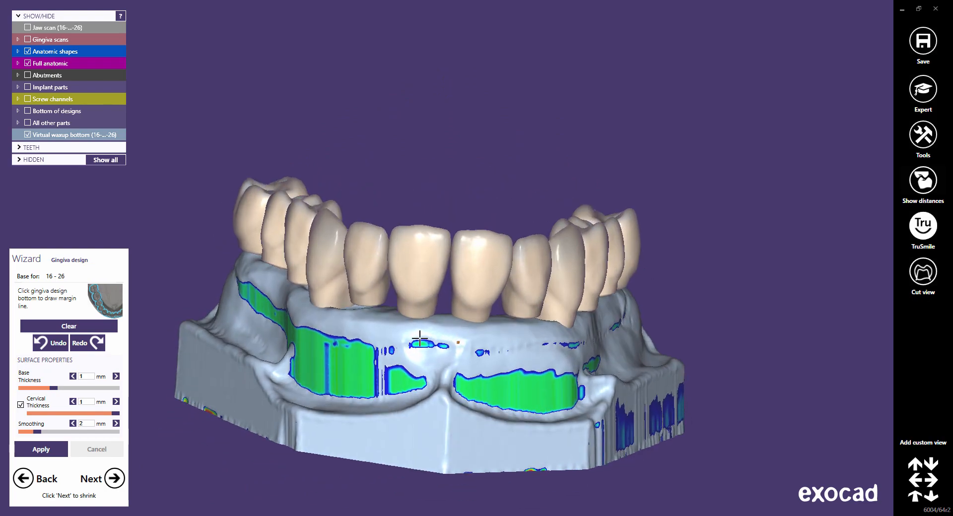
left_click(356, 331)
left_click(318, 324)
left_click(299, 313)
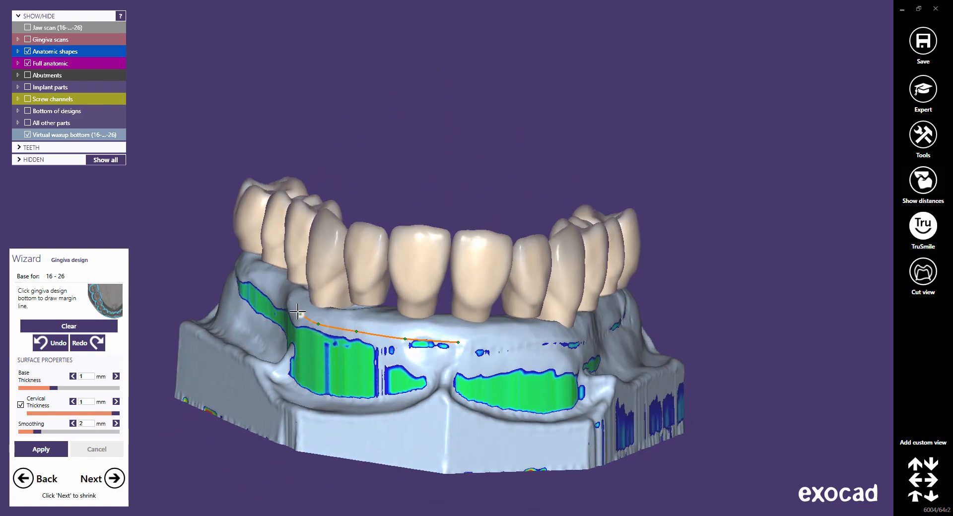
right_click_drag(297, 316, 365, 215)
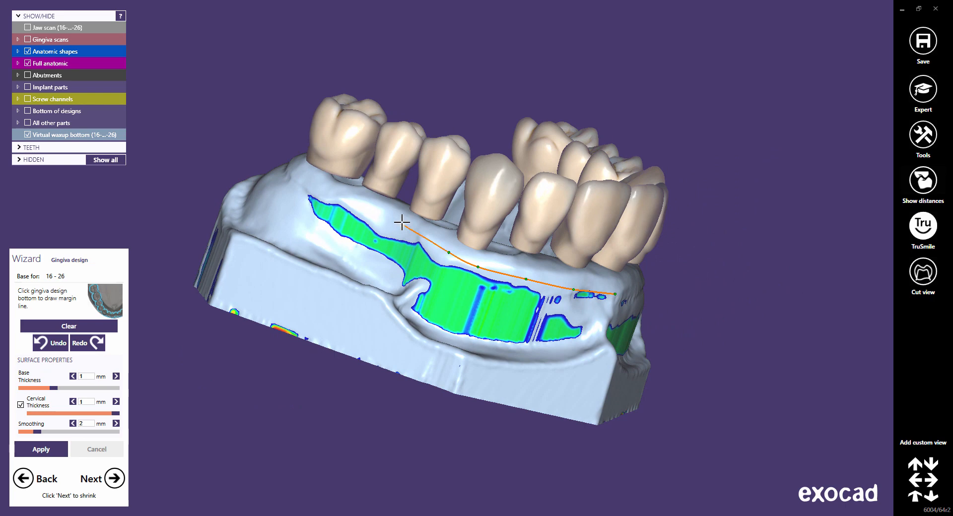
right_click_drag(301, 180, 304, 135)
left_click(304, 136)
left_click(329, 112)
Step: Continue the margin line along the palatal side of the posterior teeth towards the front teeth
right_click_drag(361, 116, 349, 128)
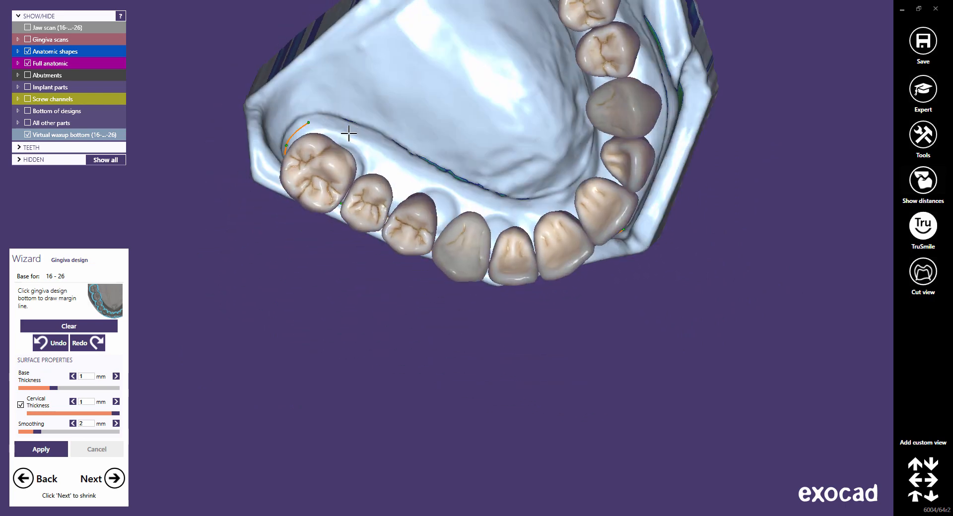
left_click(351, 136)
left_click(391, 159)
left_click(430, 180)
left_click(474, 201)
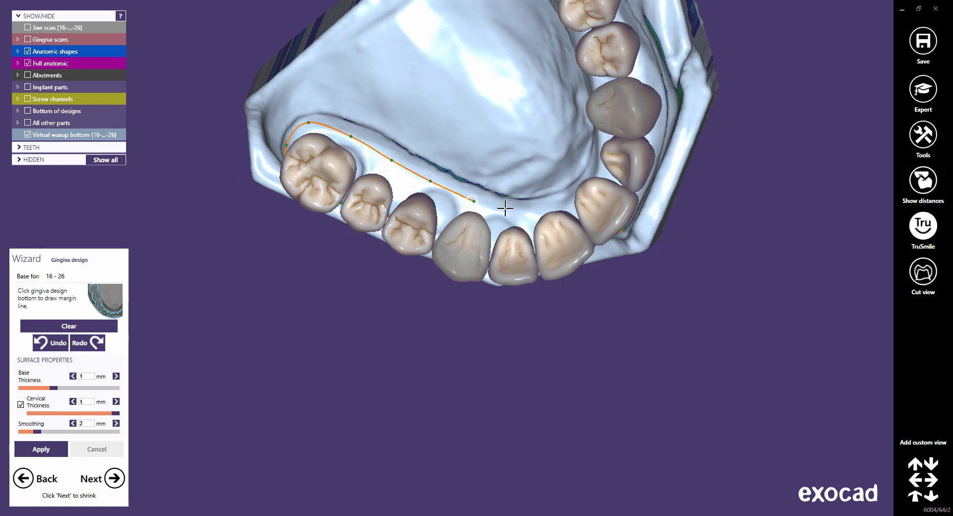
left_click(509, 210)
Step: Extend the margin line around the palatal side of the front teeth with evenly spaced points
middle_click(520, 210)
right_click_drag(488, 227, 455, 254)
left_click(467, 257)
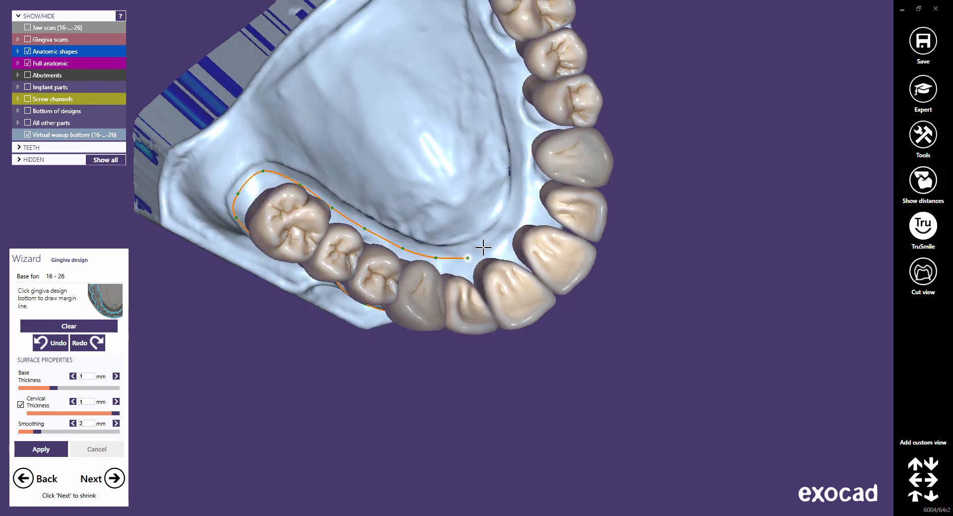
left_click(498, 243)
left_click(521, 213)
left_click(525, 166)
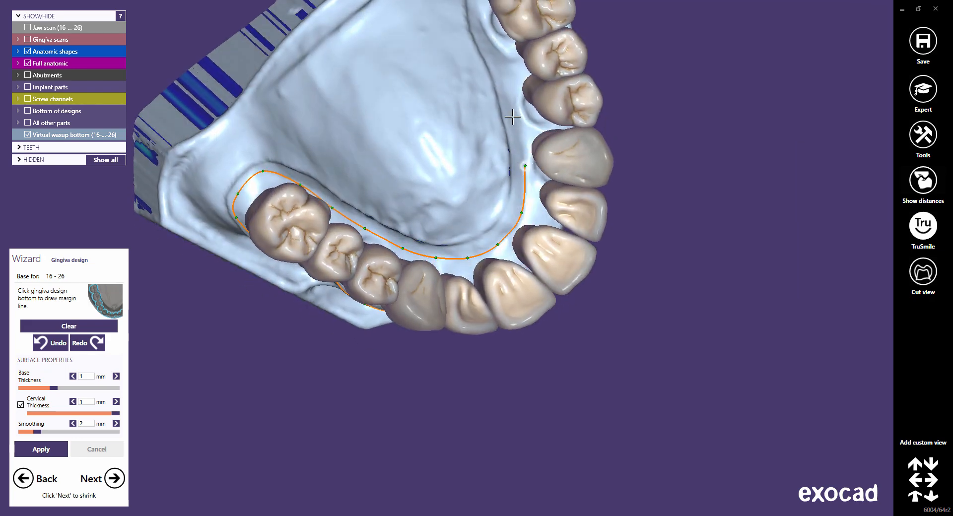
Step: Continue the margin line palatally along the opposite posterior teeth up to the last molar
middle_click(510, 105)
left_click(454, 271)
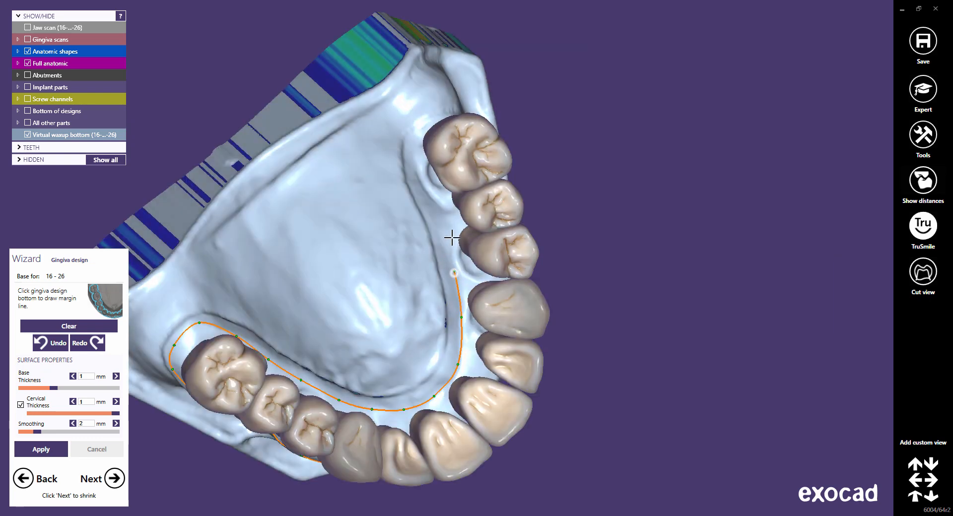
left_click(443, 226)
left_click(418, 184)
left_click(406, 150)
Step: Bring the margin line around the opposite last molar and along its buccal side, and close it at the front to generate the gingiva
right_click_drag(405, 141, 489, 271)
left_click(569, 234)
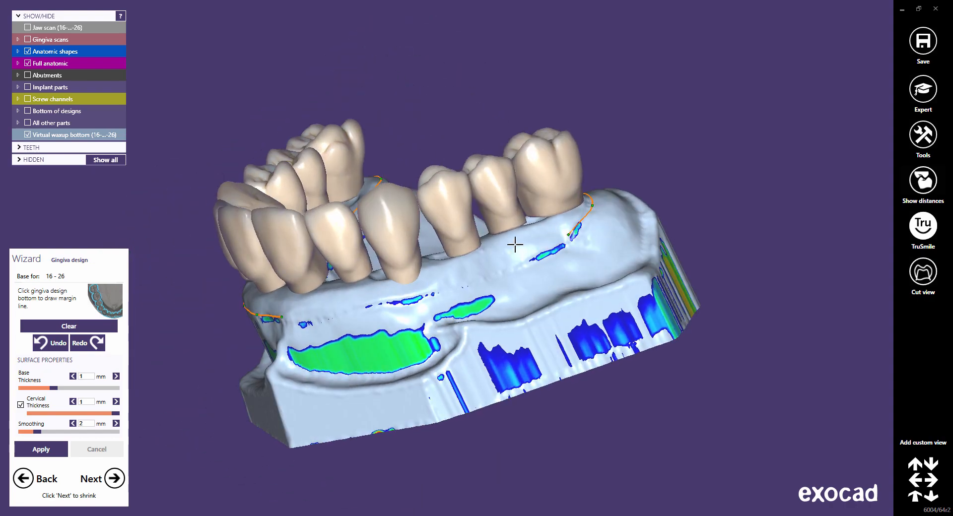
left_click(497, 256)
left_click(450, 277)
left_click(396, 296)
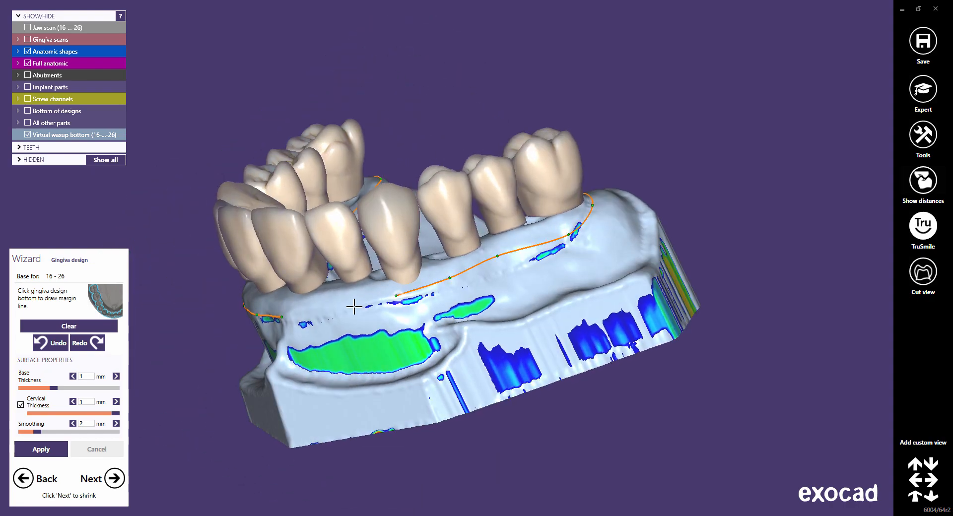
left_click(344, 311)
right_click_drag(334, 313, 345, 309)
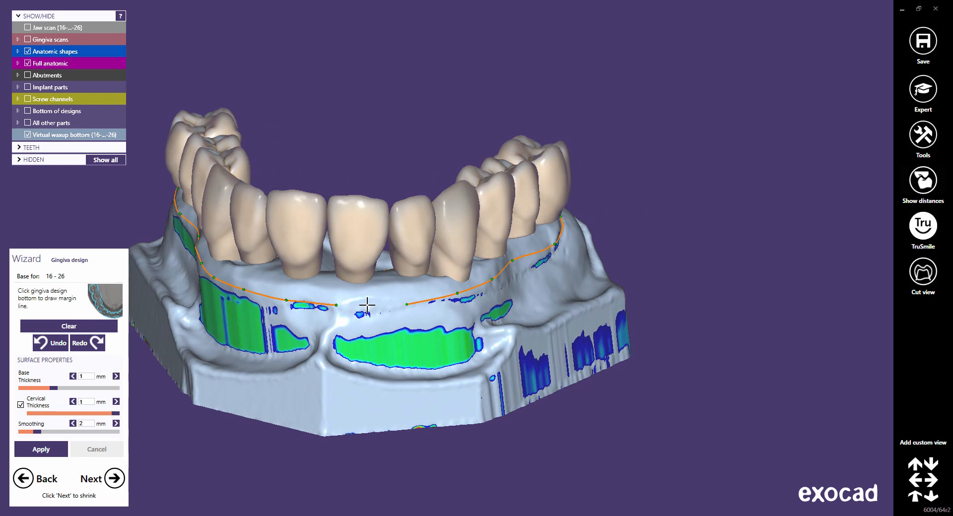
double_click(368, 307)
Step: Move a buccal margin line point slightly lower and further back below the premolars, and add and delete an extra point beside it
middle_click_drag(350, 408, 470, 393)
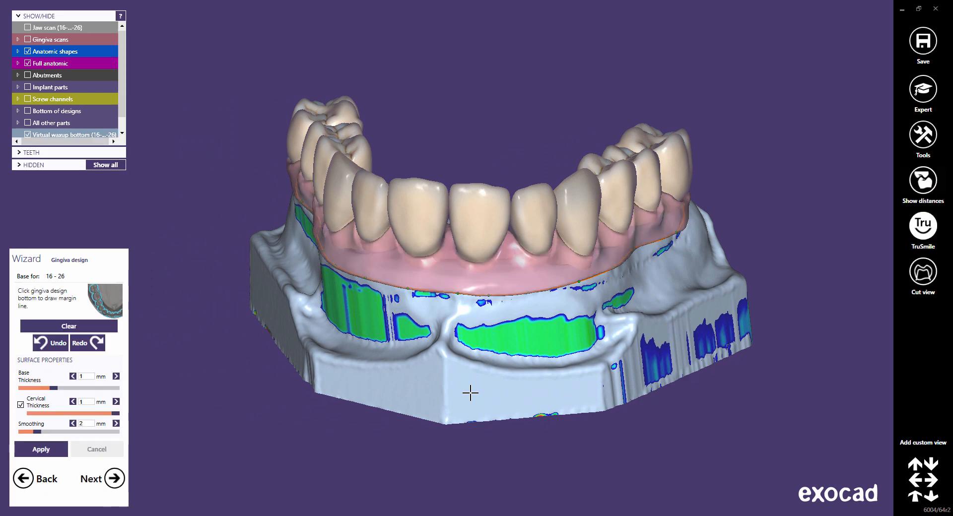
right_click_drag(449, 363, 443, 367)
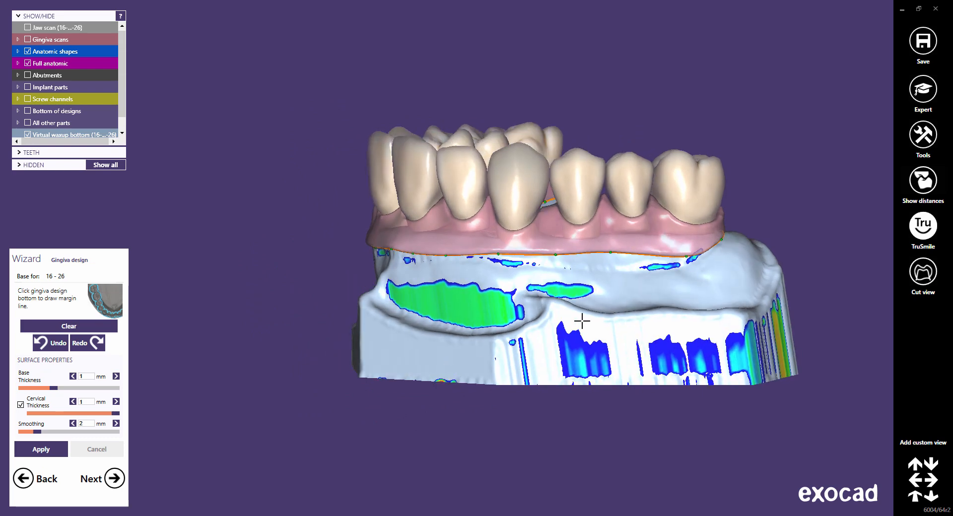
scroll(611, 268, "up", 3)
scroll(609, 248, "up", 5)
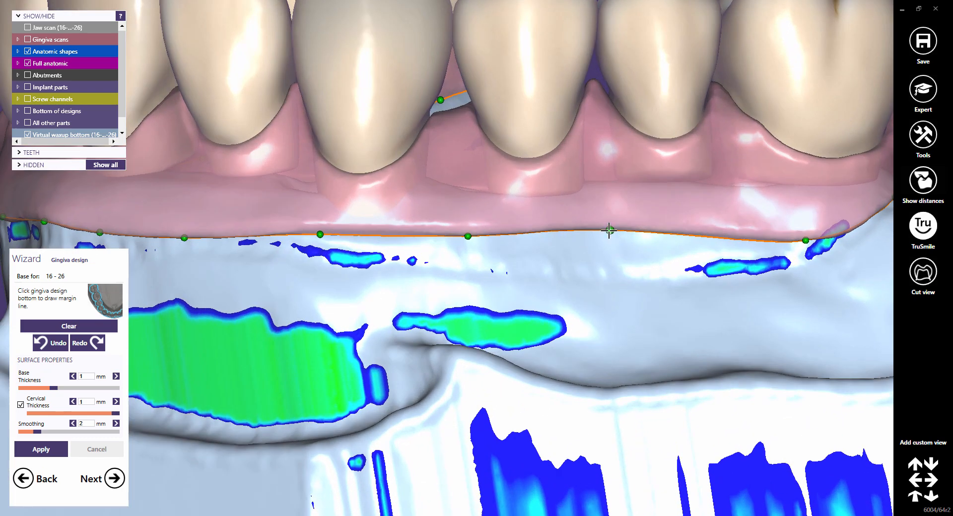
left_click_drag(609, 230, 652, 237)
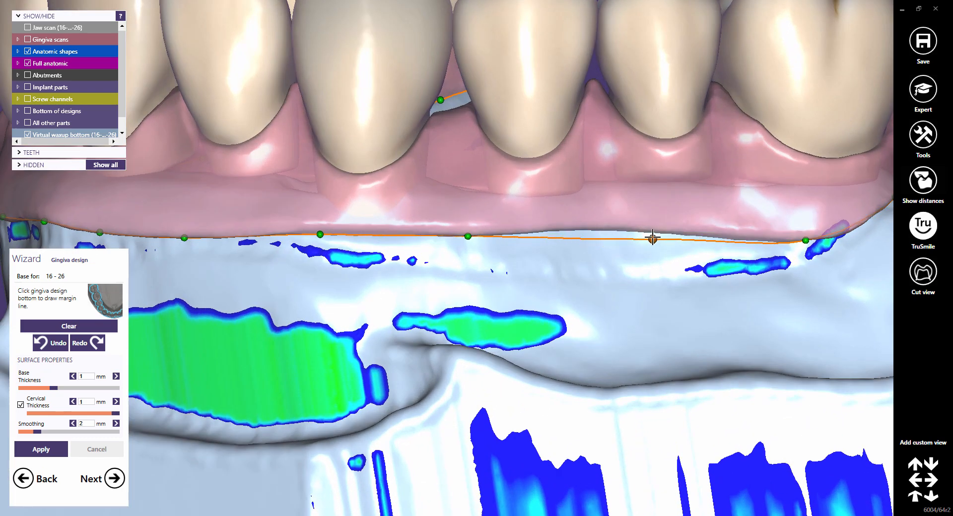
left_click(574, 239)
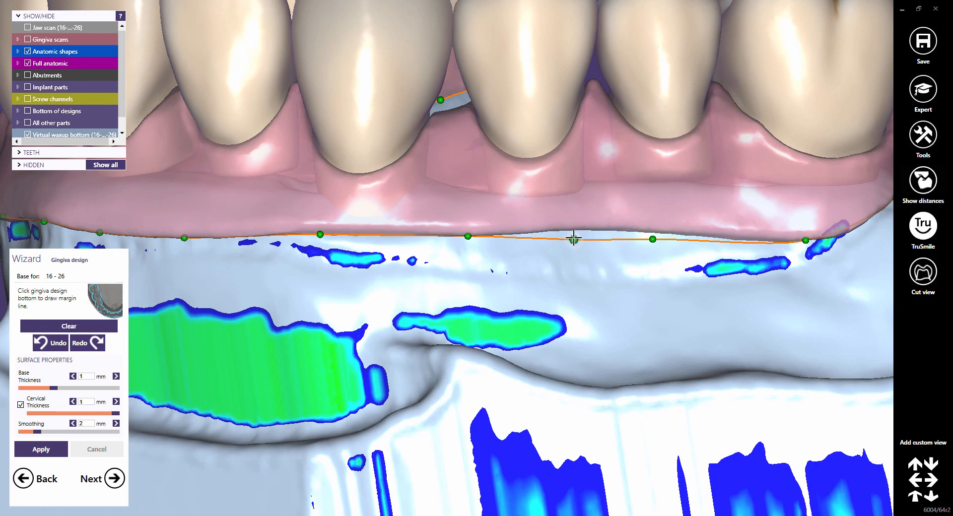
key("Delete")
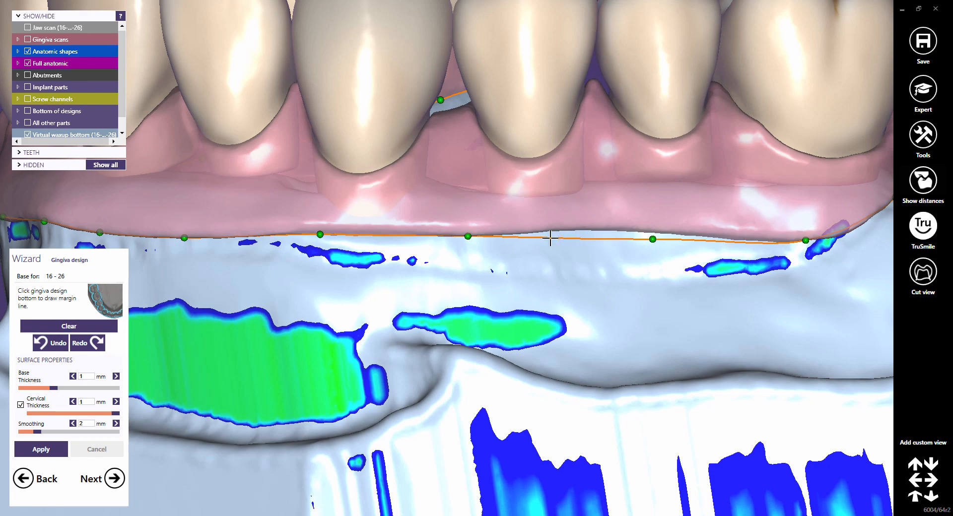
Step: Set the gingiva's base and cervical thickness to 1,5 mm and smoothing to 0,5 mm, and apply the surface properties
scroll(446, 279, "down", 5)
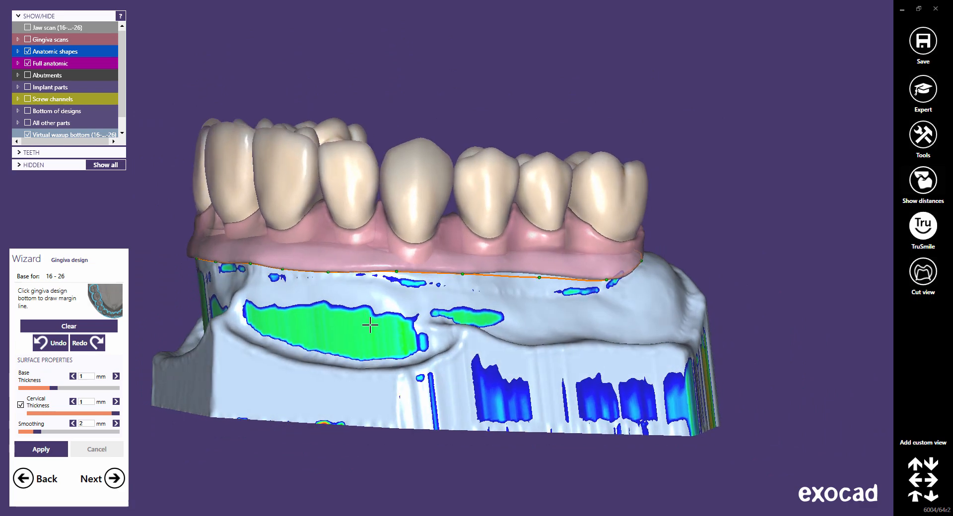
middle_click_drag(368, 321, 434, 312)
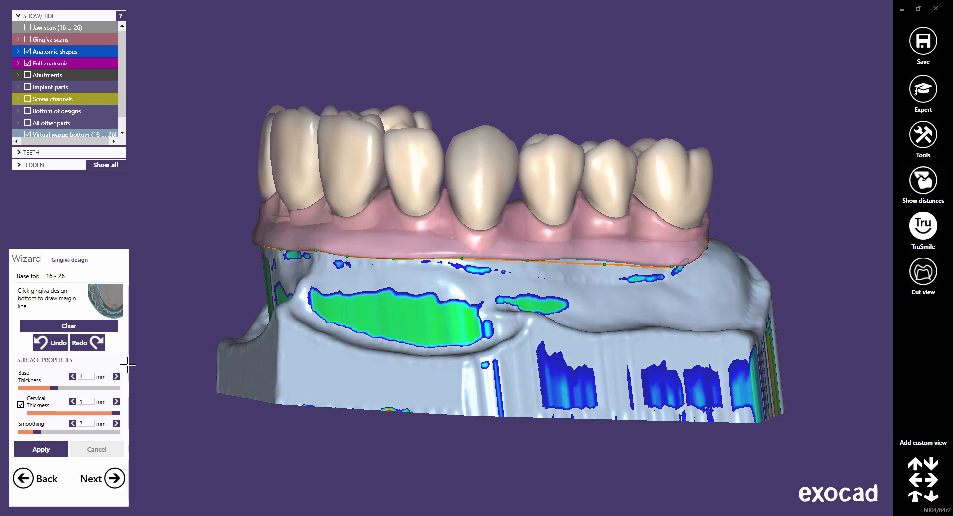
double_click(87, 376)
type("1,5")
key("Return")
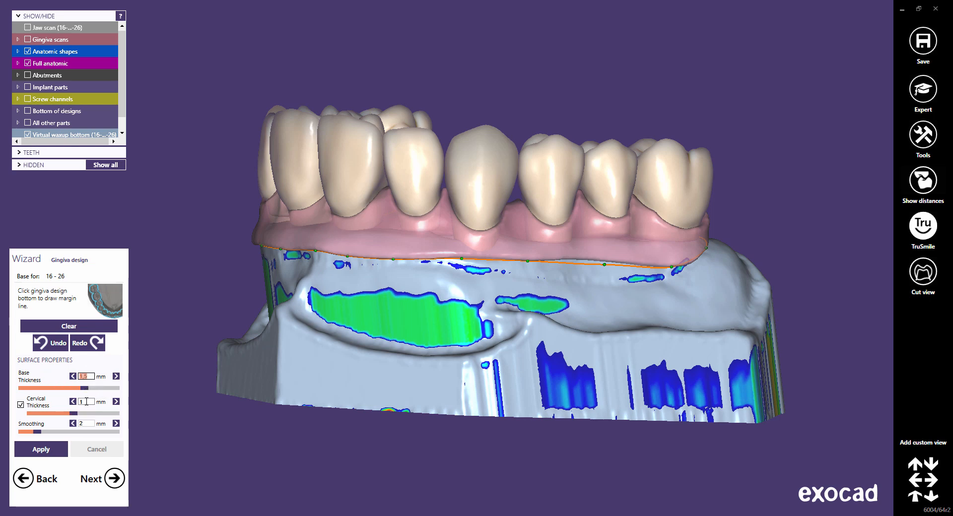
left_click(86, 403)
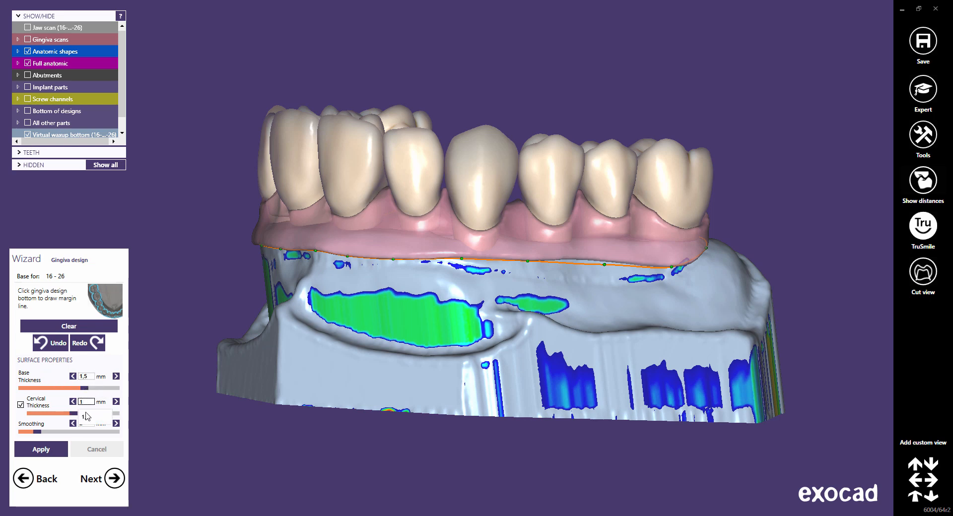
left_click(85, 417)
left_click(87, 424)
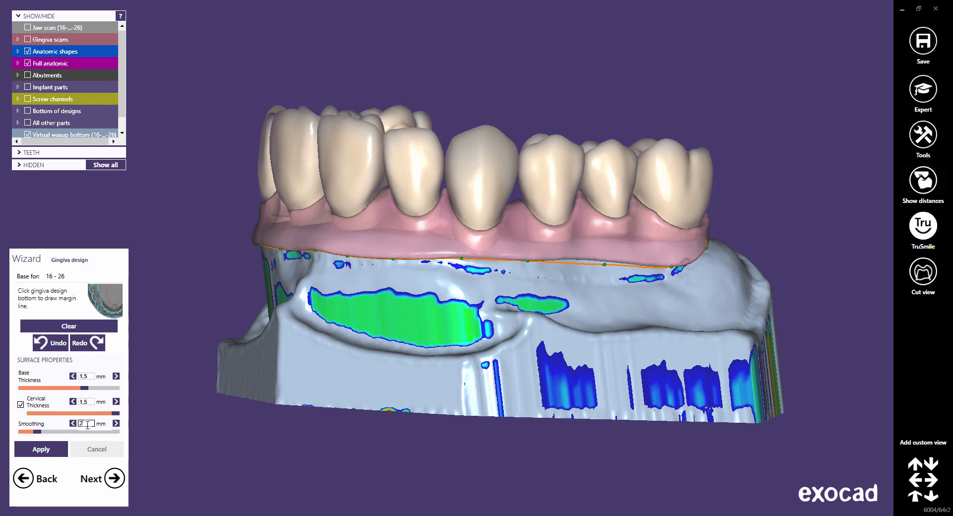
left_click(85, 433)
left_click(41, 449)
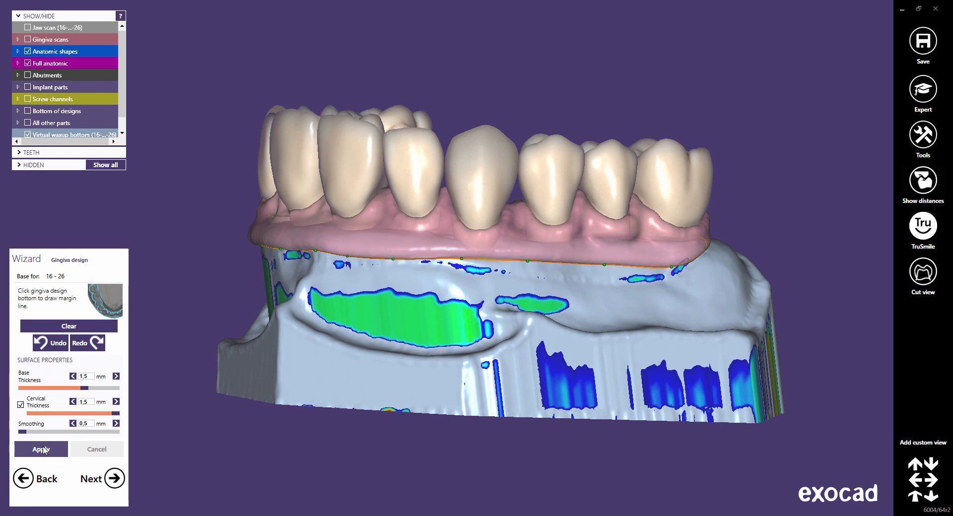
Step: Set the gingiva's base and cervical thickness to 1 mm and smoothing to 2 mm, and apply the surface properties
right_click_drag(222, 334, 280, 343)
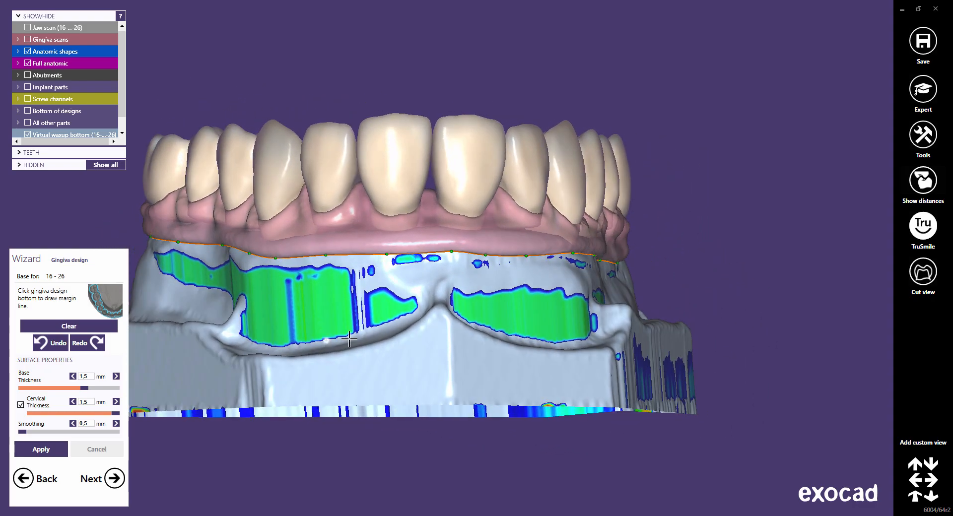
middle_click_drag(349, 339, 457, 316)
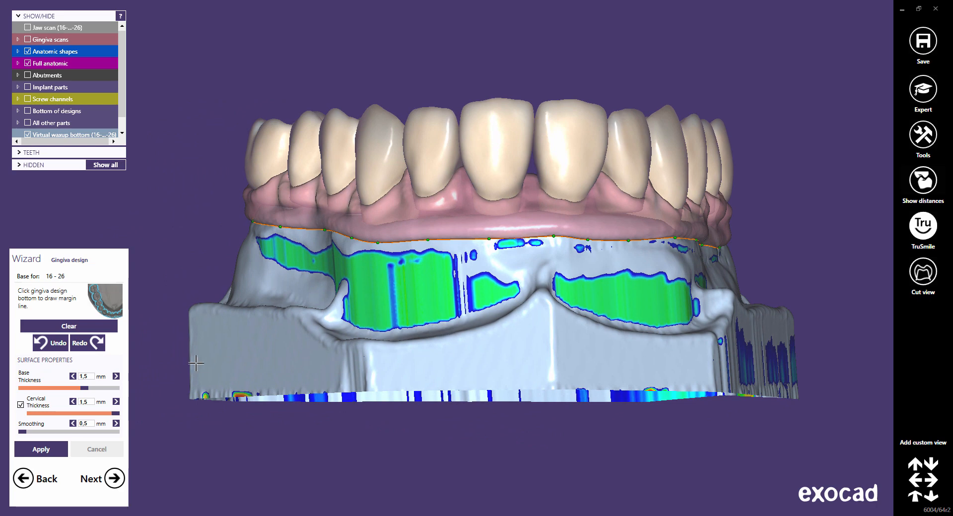
double_click(87, 379)
type("1")
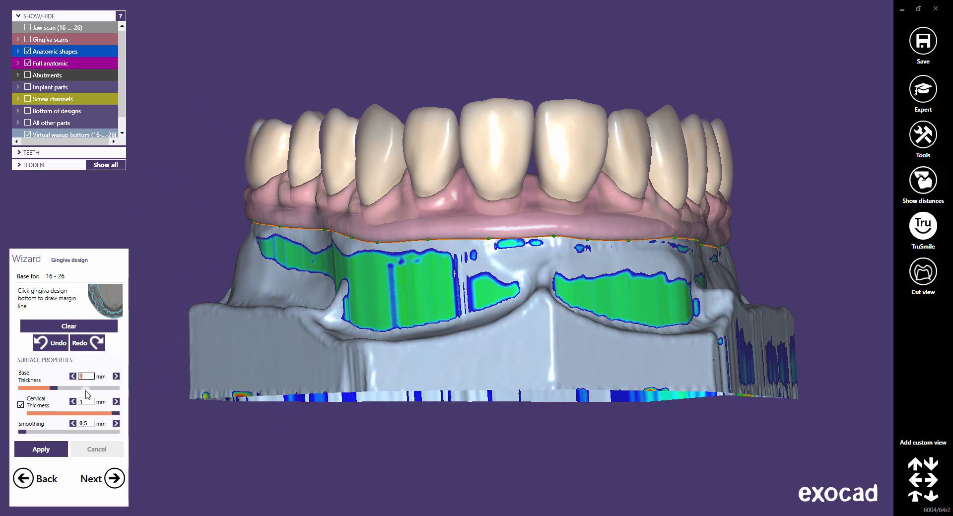
key("Return")
left_click(88, 424)
left_click(85, 435)
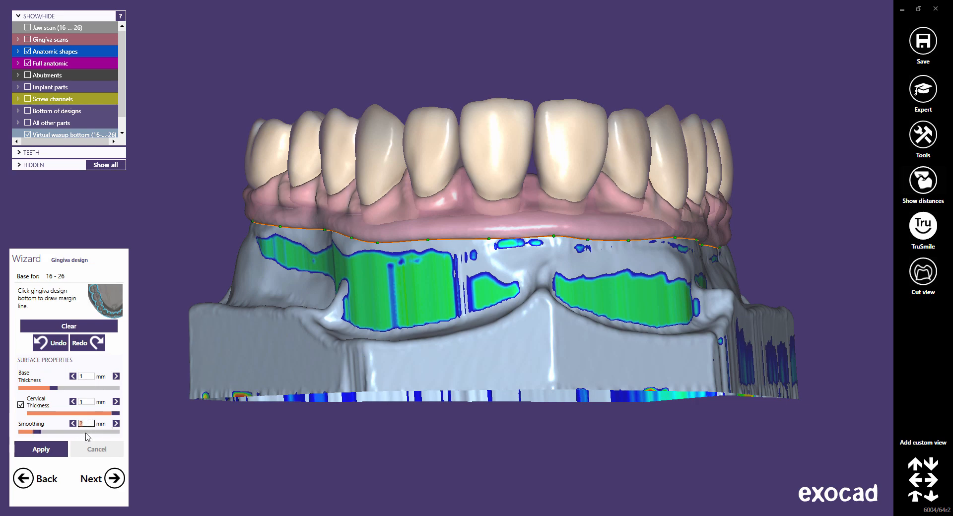
left_click(41, 449)
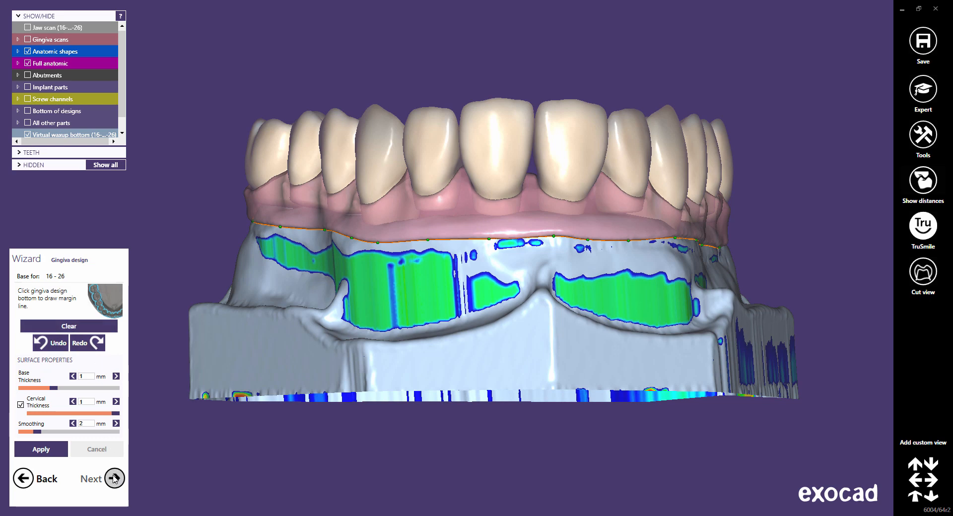
Step: Continue to gingiva free-forming and reshape the papilla beside the canine slightly with the anatomic huge region preset
left_click(114, 478)
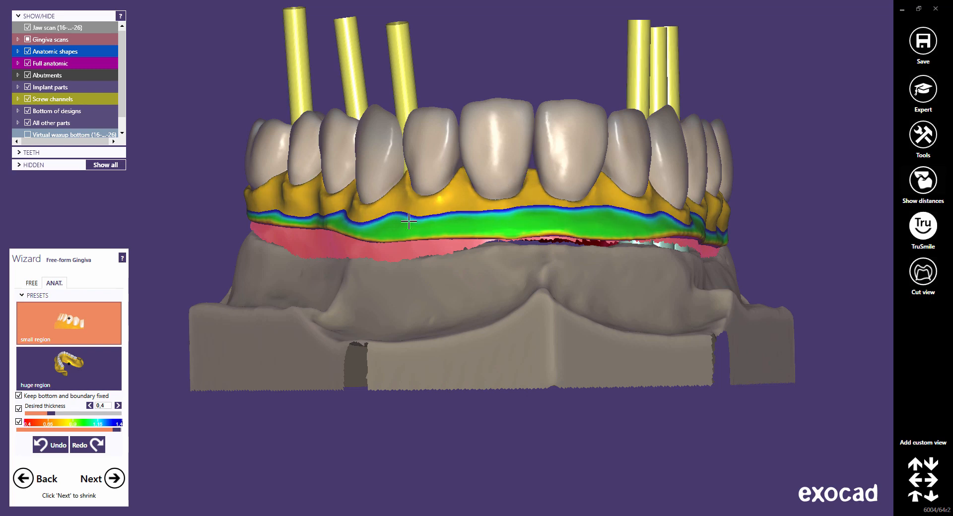
left_click(100, 371)
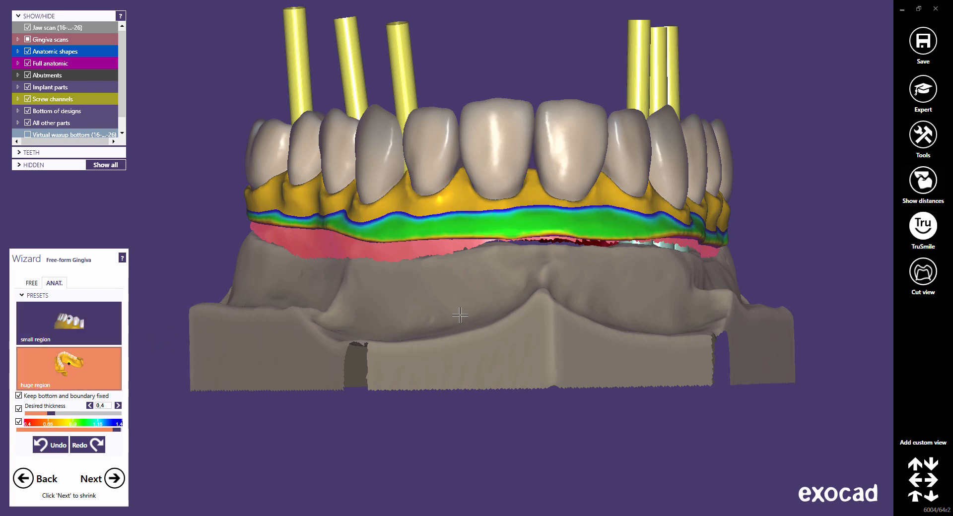
middle_click_drag(457, 312, 464, 345)
right_click_drag(471, 342, 491, 340)
scroll(466, 243, "up", 2)
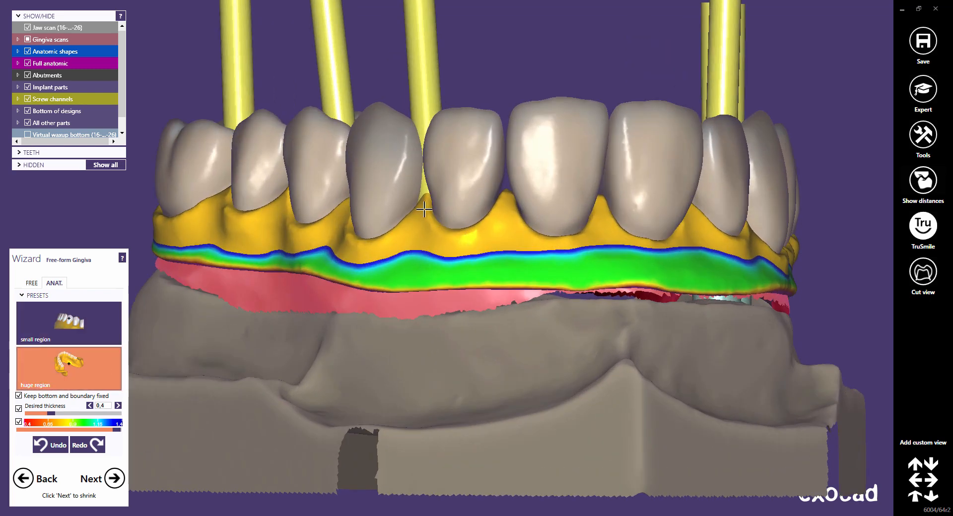
left_click_drag(417, 197, 422, 208)
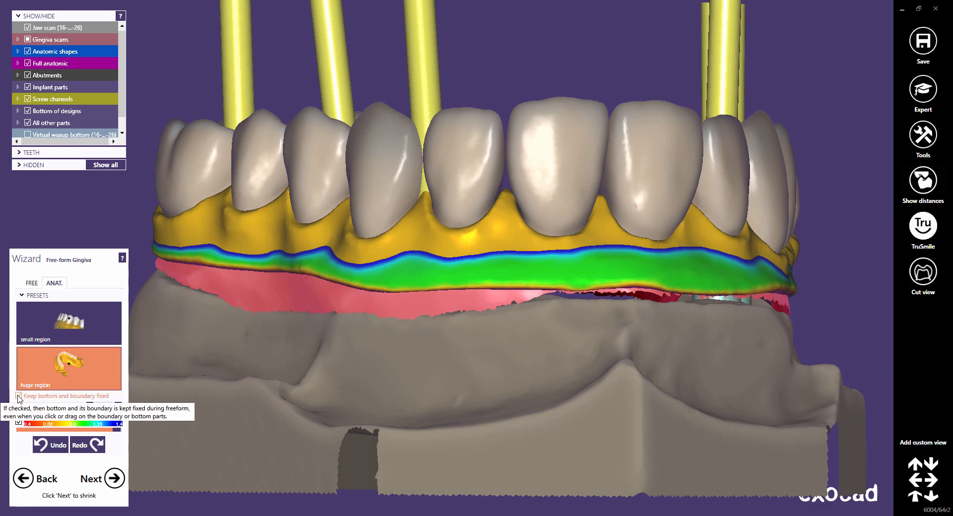
Step: Unfix the gingiva's bottom and boundary, pull the buccal edge below the premolars downward with the huge region preset, and undo that pull
left_click(19, 396)
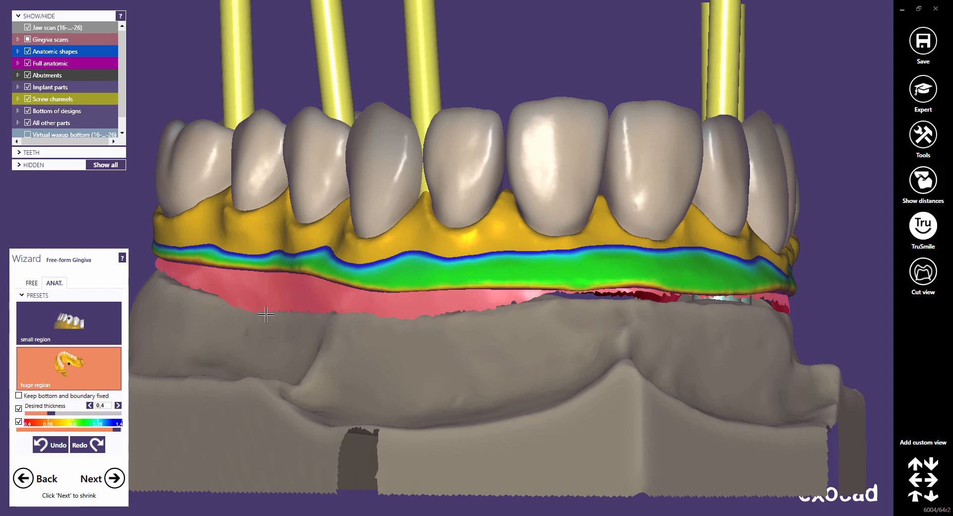
right_click_drag(265, 314, 325, 304)
scroll(325, 304, "up", 5)
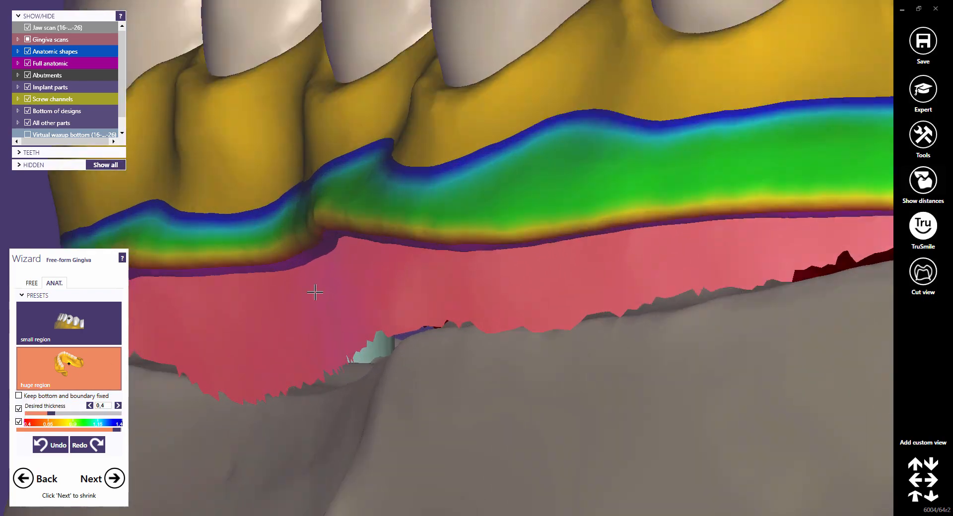
left_click_drag(317, 211, 296, 277)
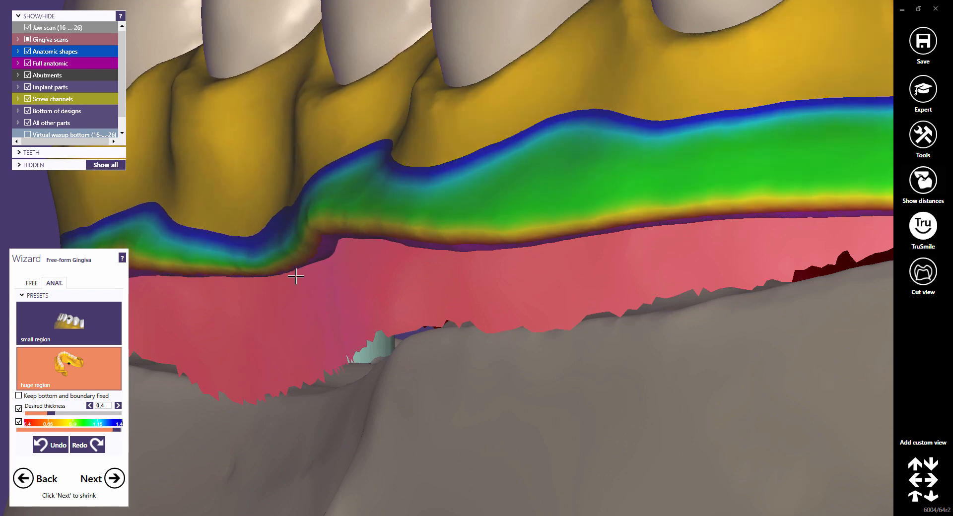
left_click(55, 445)
Step: Pull the gingiva's buccal edge slightly downward below the opposite posterior teeth with the small region preset
left_click(90, 320)
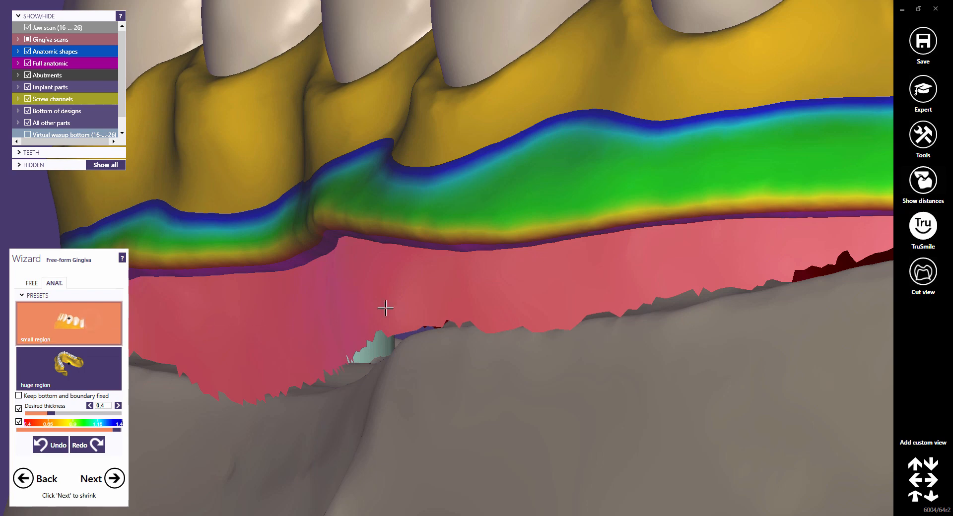
middle_click(597, 304)
scroll(638, 309, "down", 5)
right_click_drag(770, 313, 396, 360)
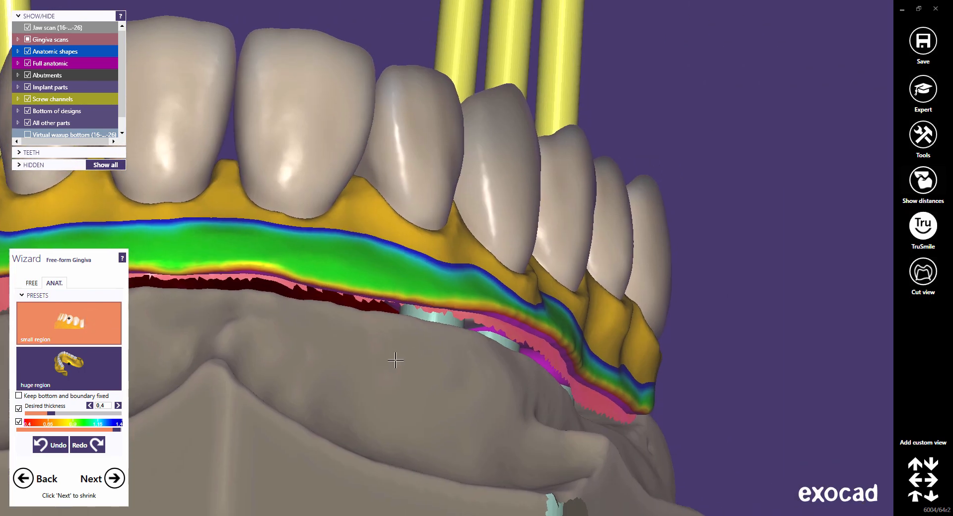
scroll(549, 345, "up", 5)
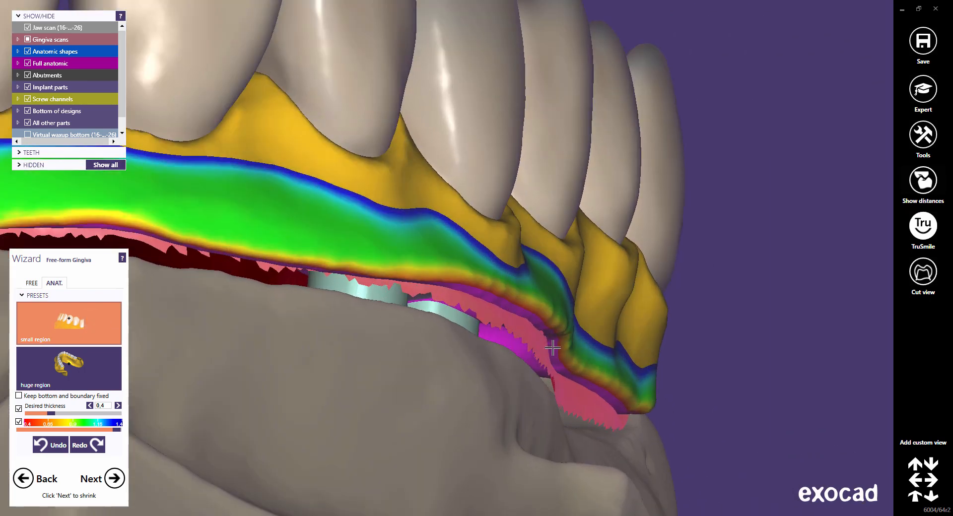
left_click_drag(553, 348, 555, 370)
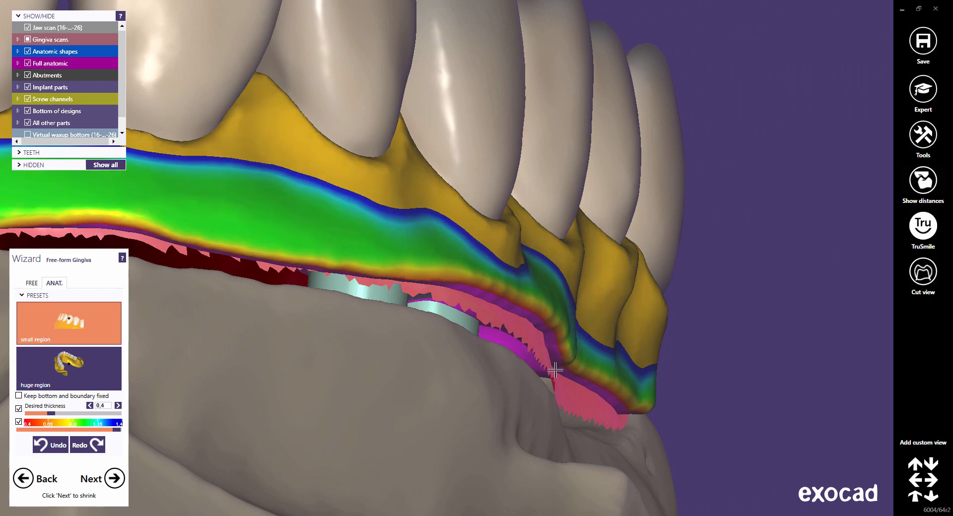
Step: Keep the gingiva's bottom and boundary fixed again, leave thickness preservation enabled, and raise the desired thickness to 1
scroll(556, 370, "down", 5)
right_click_drag(546, 369, 358, 384)
middle_click_drag(357, 384, 520, 313)
right_click_drag(453, 307, 333, 292)
scroll(264, 273, "up", 5)
middle_click_drag(264, 272, 392, 309)
scroll(374, 302, "up", 3)
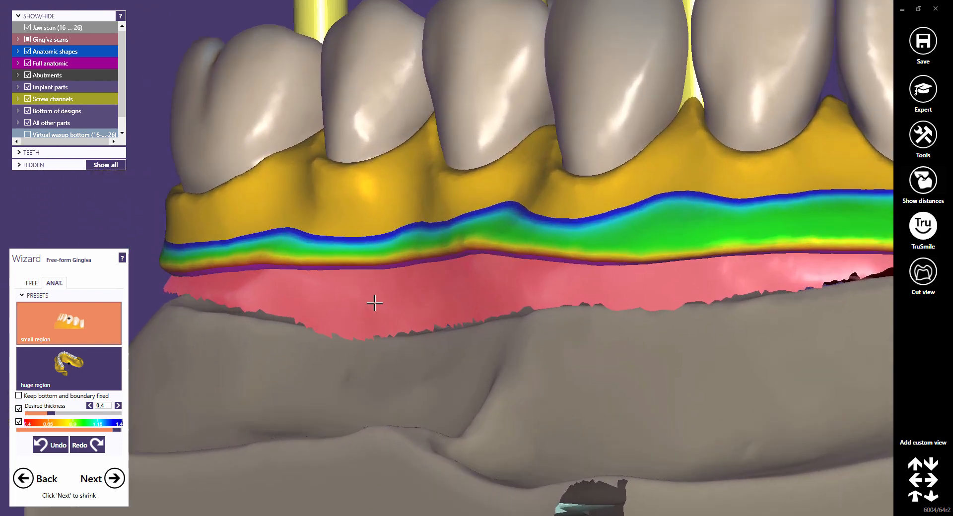
left_click(19, 396)
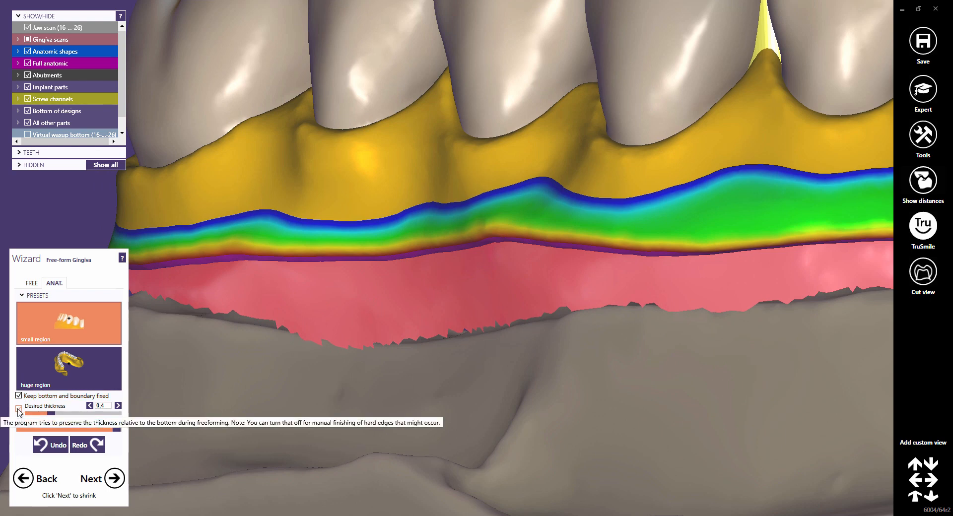
left_click(19, 408)
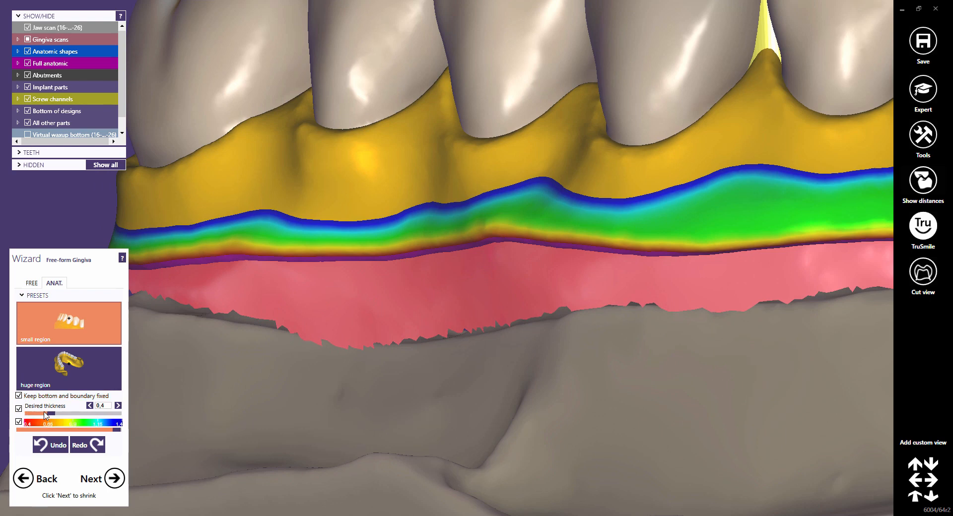
left_click_drag(50, 415, 124, 419)
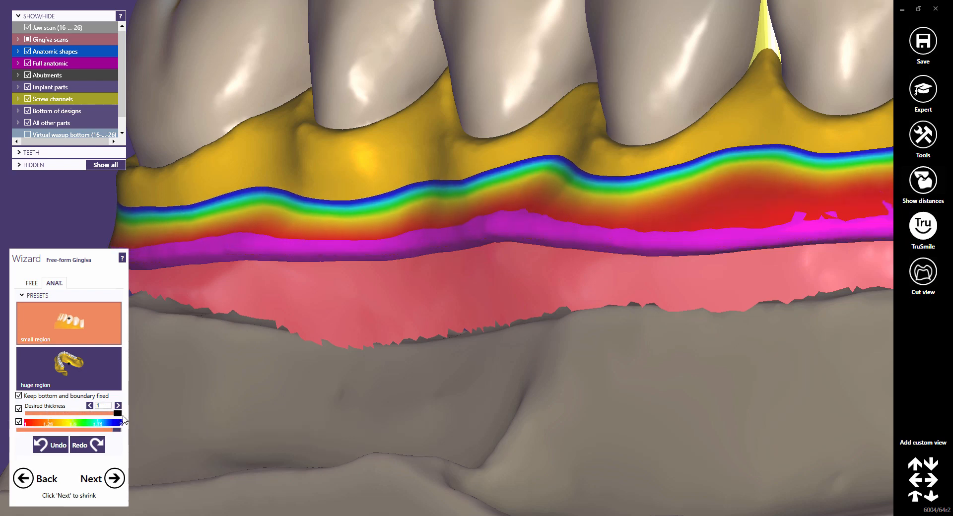
Step: Reshape the gingiva's thin lower edge below the molars and premolars with the small region preset, and narrow the thickness colour scale to 1.31
right_click_drag(348, 308, 346, 309)
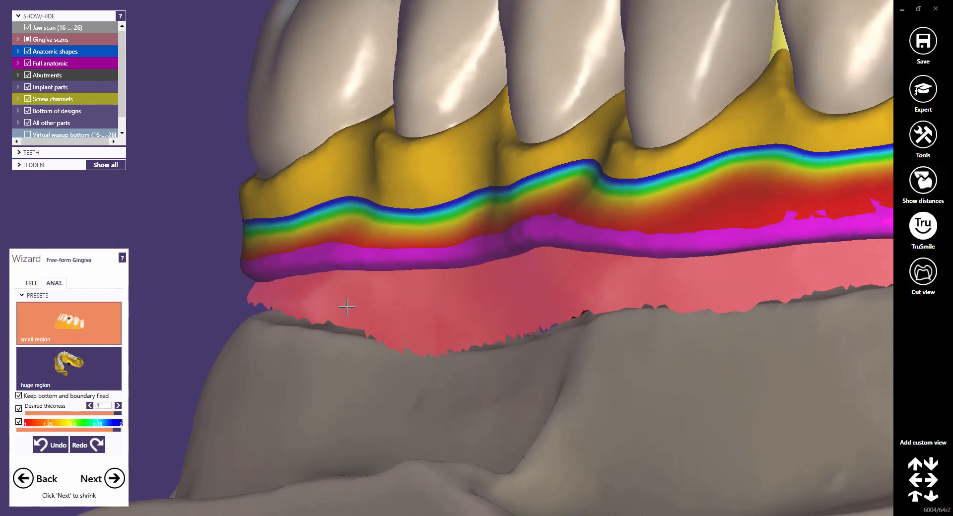
left_click(335, 253)
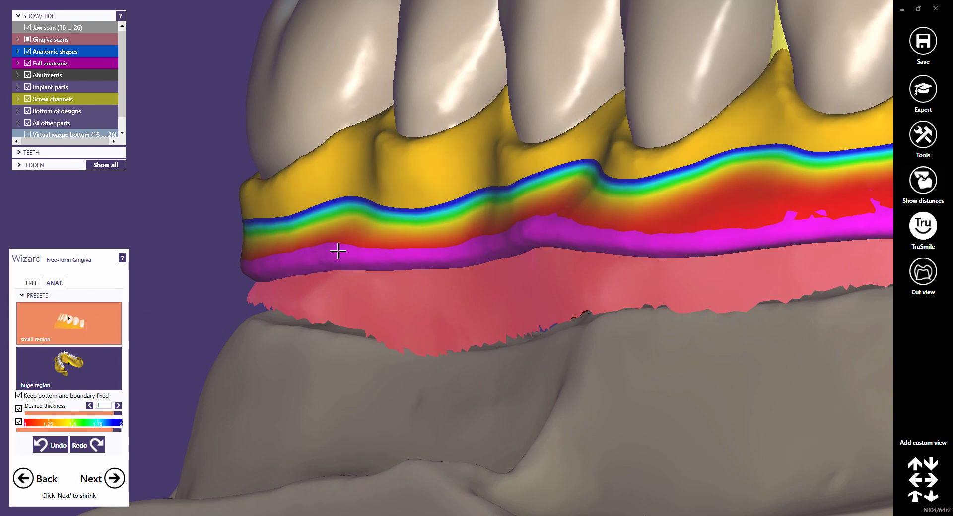
mouse_move(347, 251)
left_mouse_down()
mouse_move(330, 243)
mouse_move(352, 240)
left_mouse_up()
mouse_move(453, 249)
left_mouse_down()
mouse_move(451, 230)
mouse_move(511, 234)
mouse_move(507, 216)
mouse_move(512, 226)
left_mouse_up()
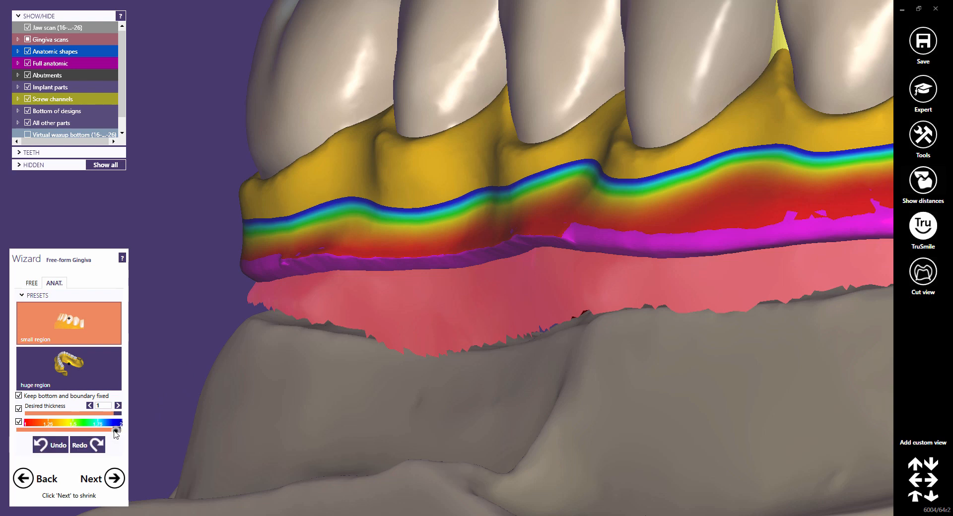
left_click_drag(117, 430, 51, 430)
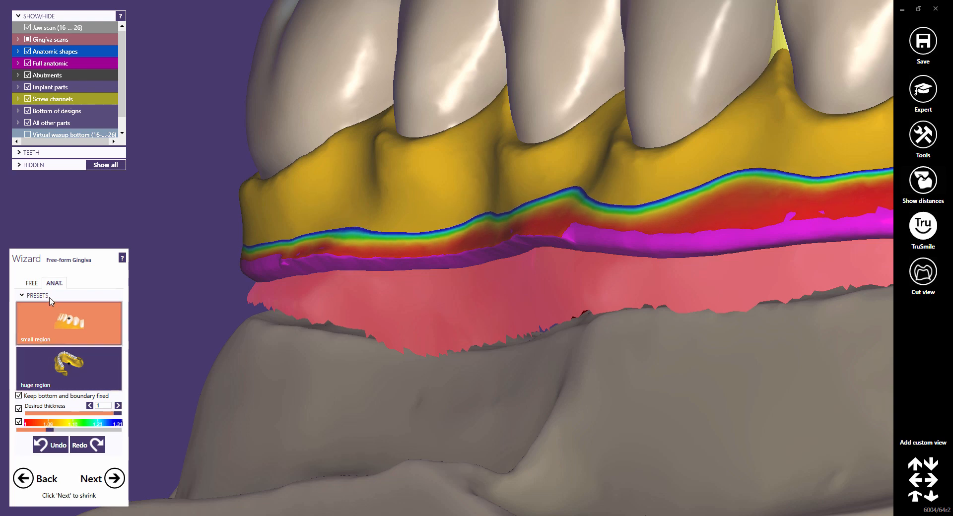
Step: Add material along the gingiva's buccal edge from the canine to the posterior teeth with a smaller free-form Add/Remove brush
left_click(32, 283)
left_click(36, 322)
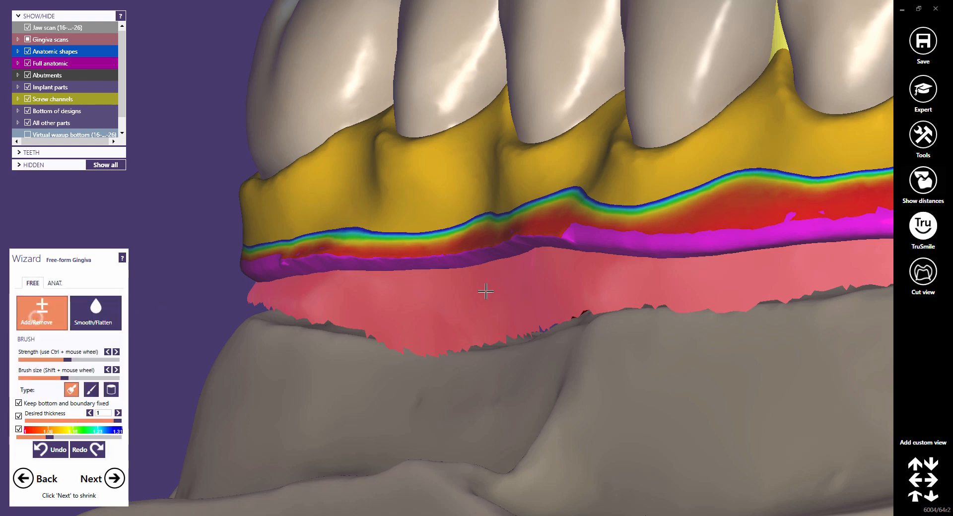
scroll(598, 219, "down", 3, "shift")
scroll(598, 219, "down", 5, "shift")
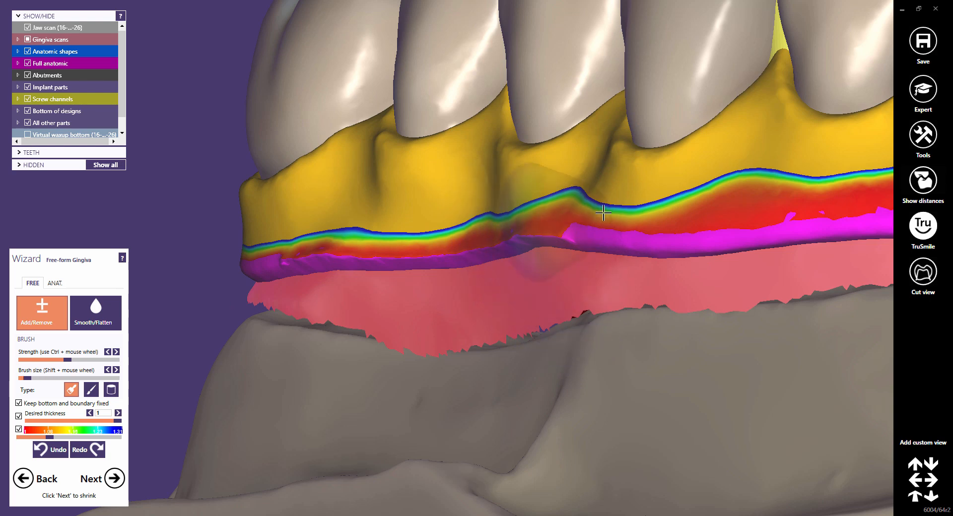
mouse_move(598, 213)
left_mouse_down()
mouse_move(690, 221)
mouse_move(672, 208)
mouse_move(526, 214)
mouse_move(397, 244)
left_mouse_up()
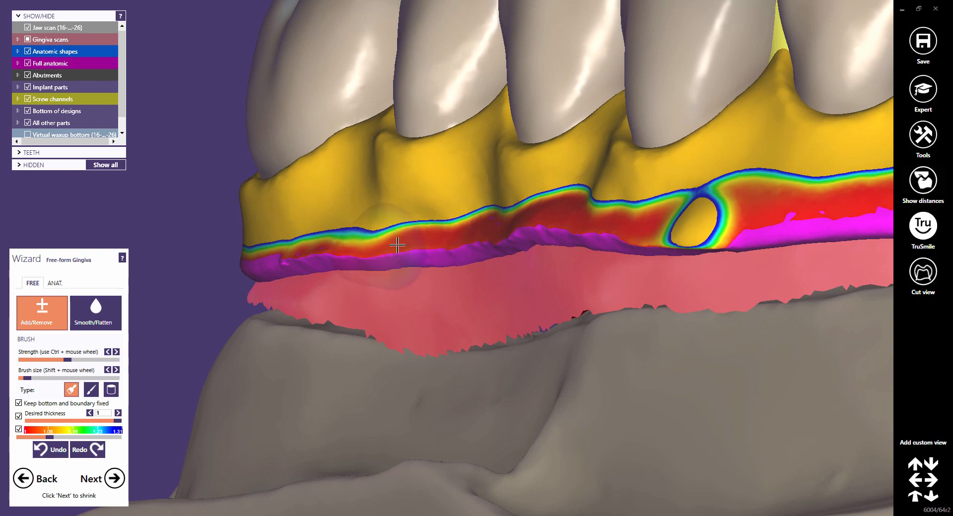
Step: Finish free-forming the gingiva and continue to the shrinking stage
scroll(409, 247, "down", 6)
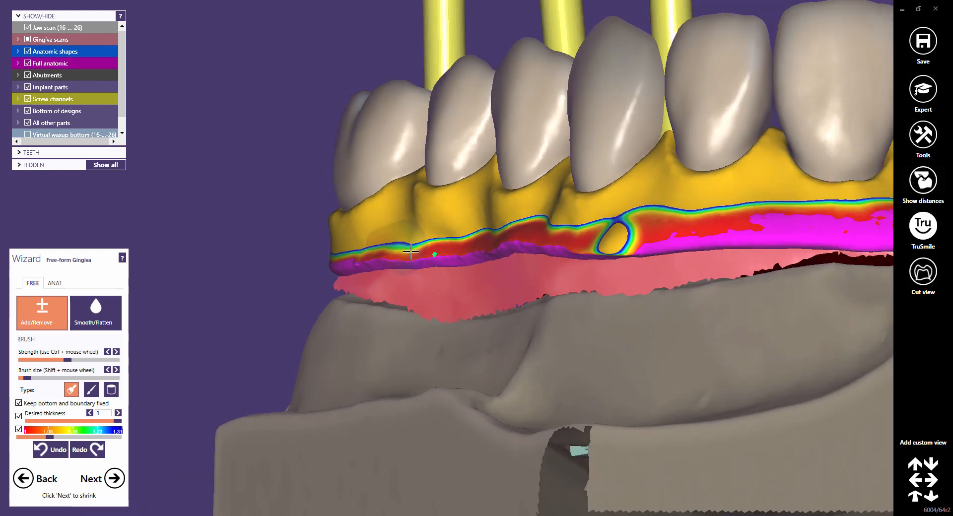
mouse_move(492, 302)
middle_mouse_down()
mouse_move(438, 282)
mouse_move(334, 276)
mouse_move(343, 282)
middle_mouse_up()
scroll(343, 282, "down", 6)
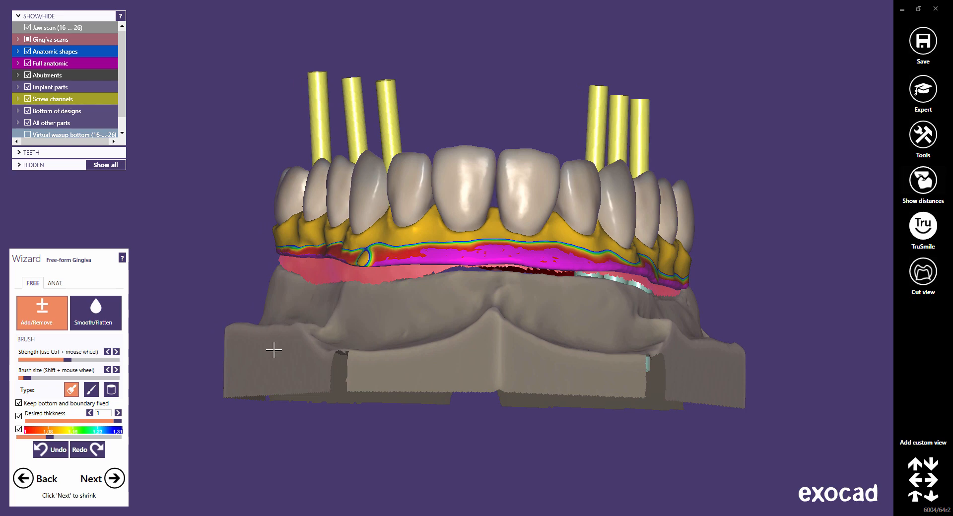
left_click(114, 480)
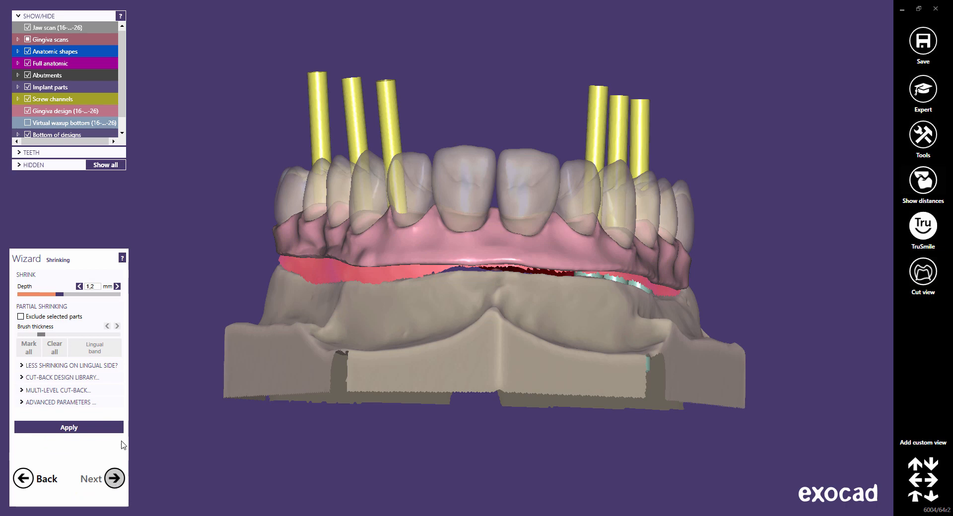
Step: Preview the facial-ridges cut-back design from the library on the teeth, and replace it with incisal-ridges
left_click(86, 382)
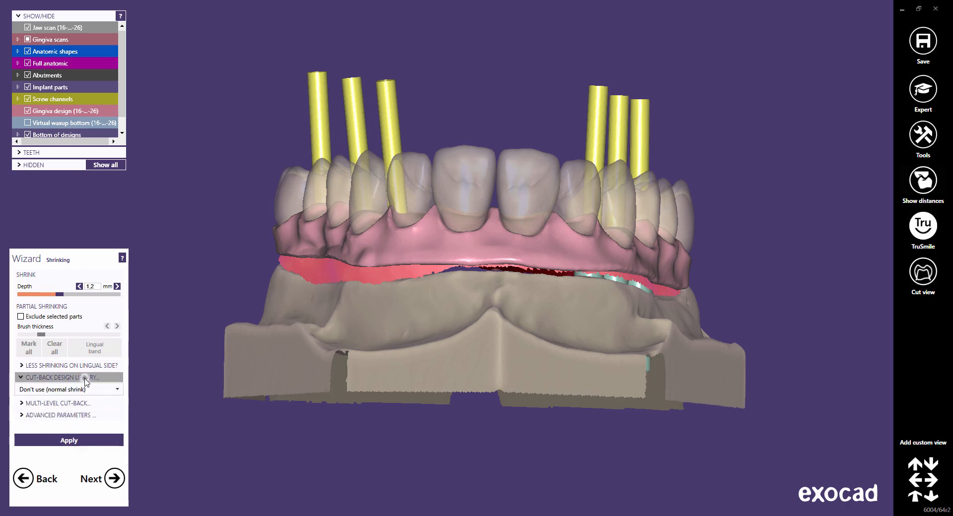
left_click(119, 391)
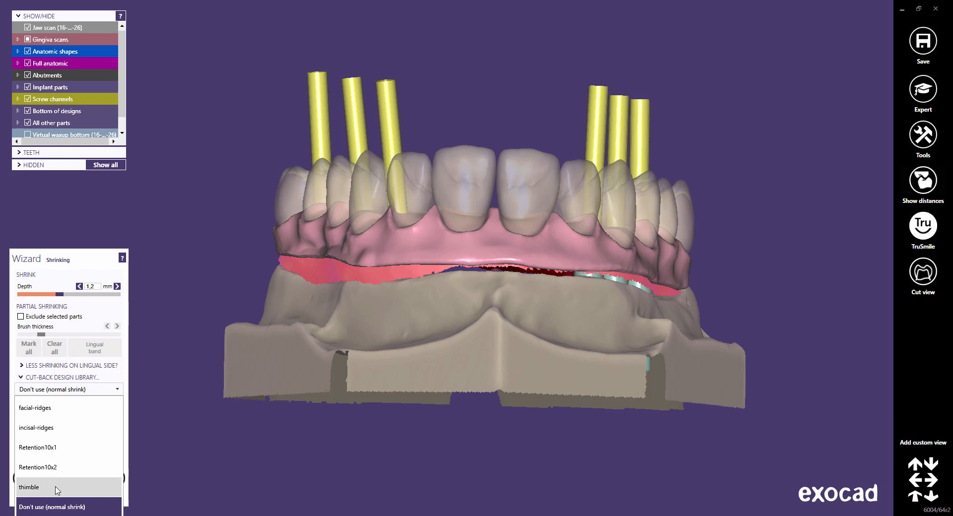
left_click(78, 409)
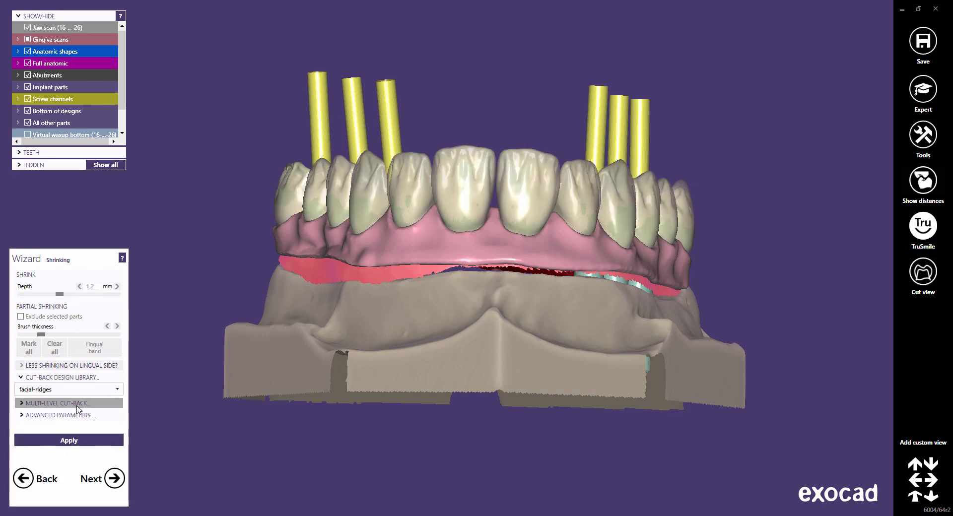
right_click_drag(347, 319, 344, 316)
left_click(117, 391)
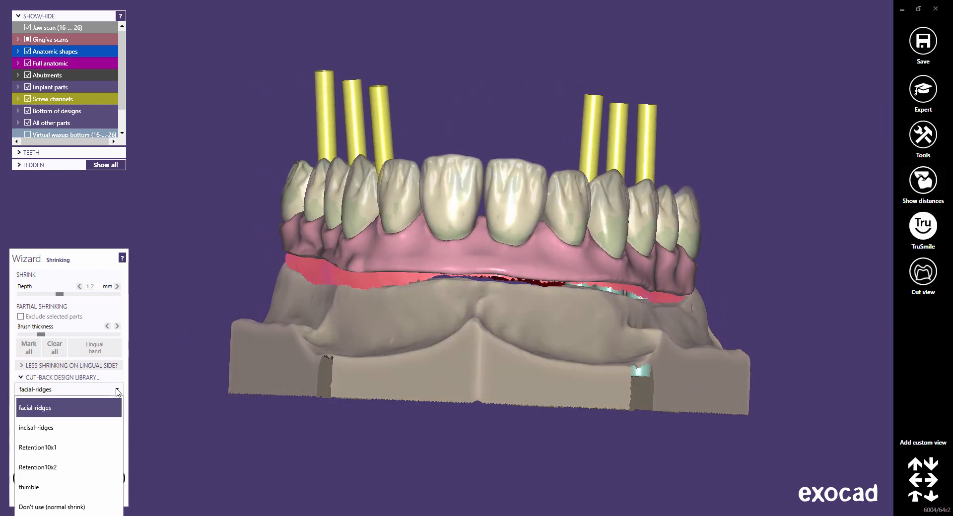
left_click(78, 427)
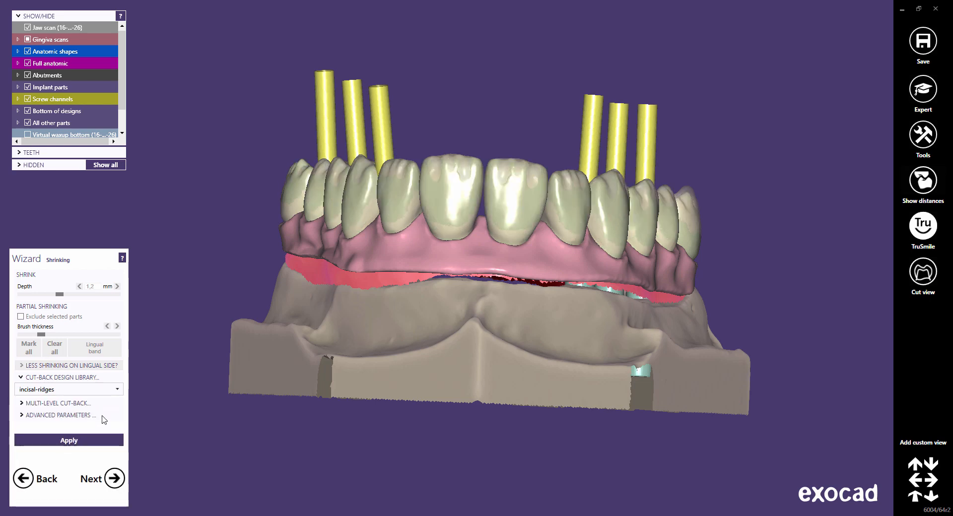
Step: Switch the cut-back design from the library to facial-ridges and apply the shrinking to the teeth
right_click_drag(341, 353, 329, 357)
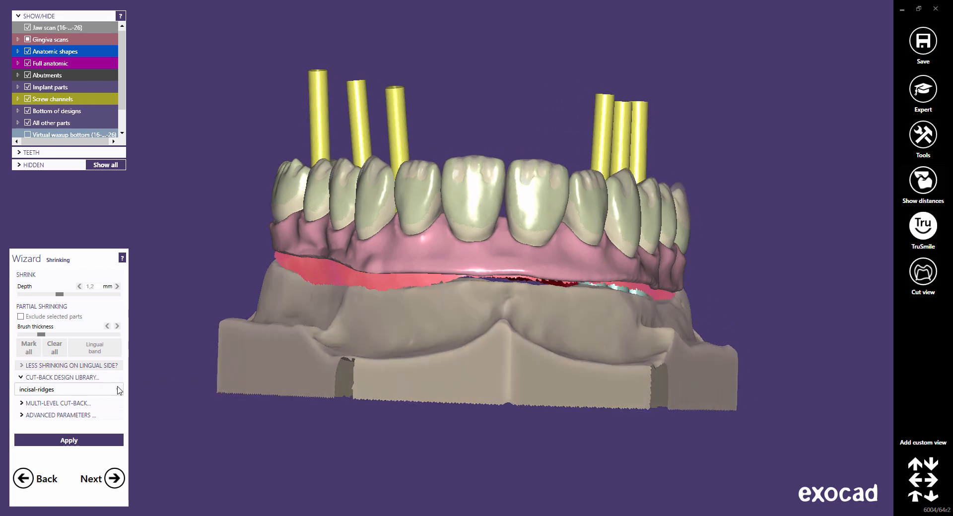
left_click(119, 390)
left_click(105, 409)
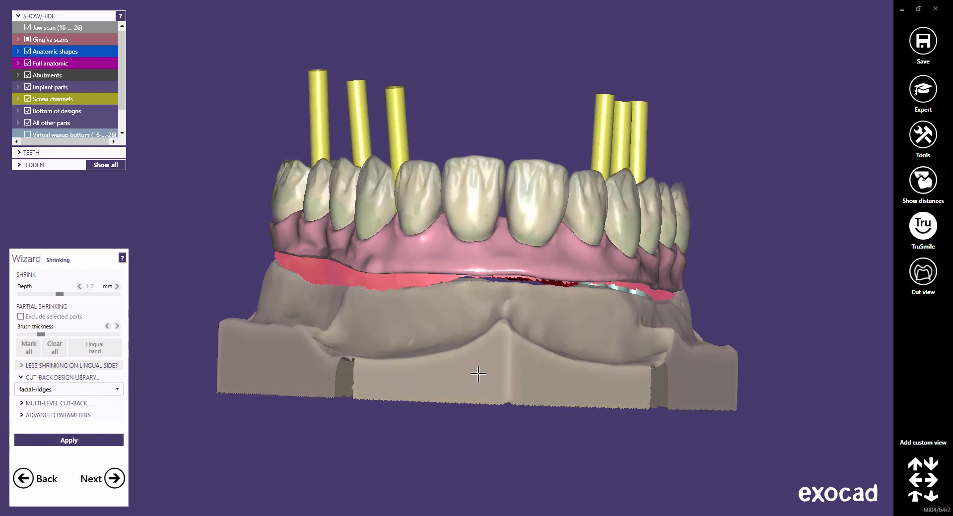
right_click_drag(669, 233, 505, 301)
scroll(509, 211, "up", 6)
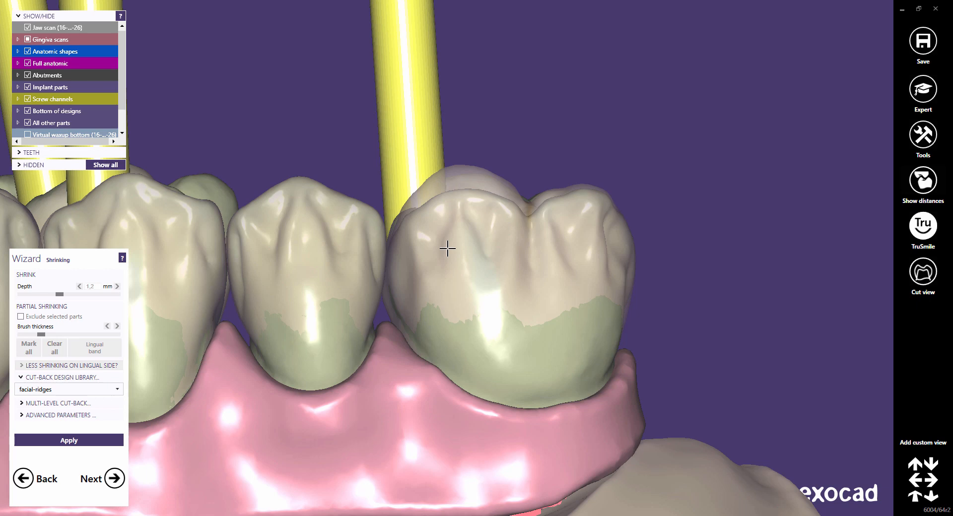
scroll(448, 249, "down", 8)
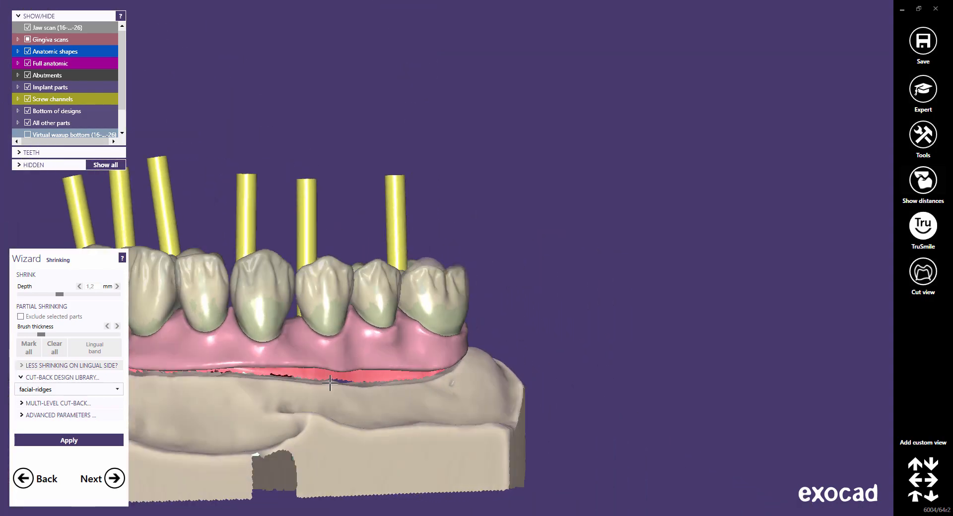
right_click_drag(329, 382, 381, 328)
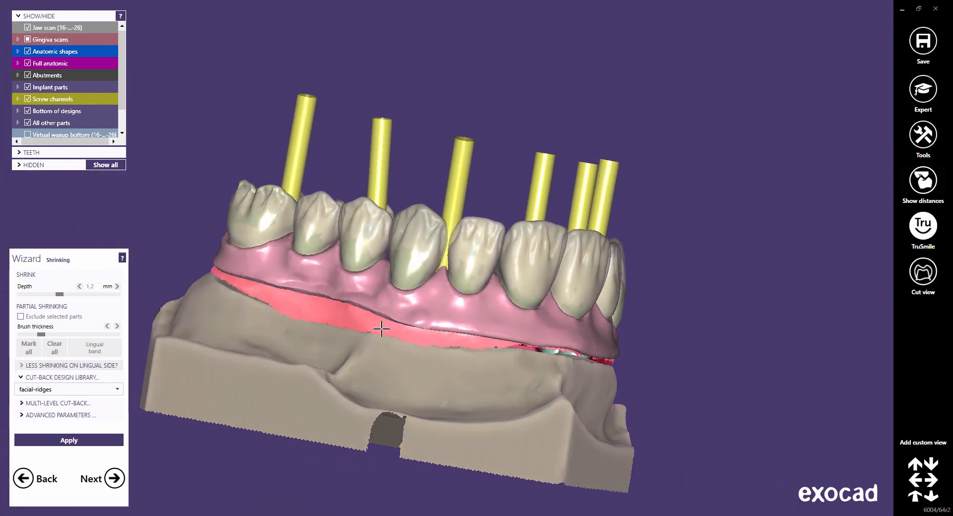
scroll(381, 328, "up", 10)
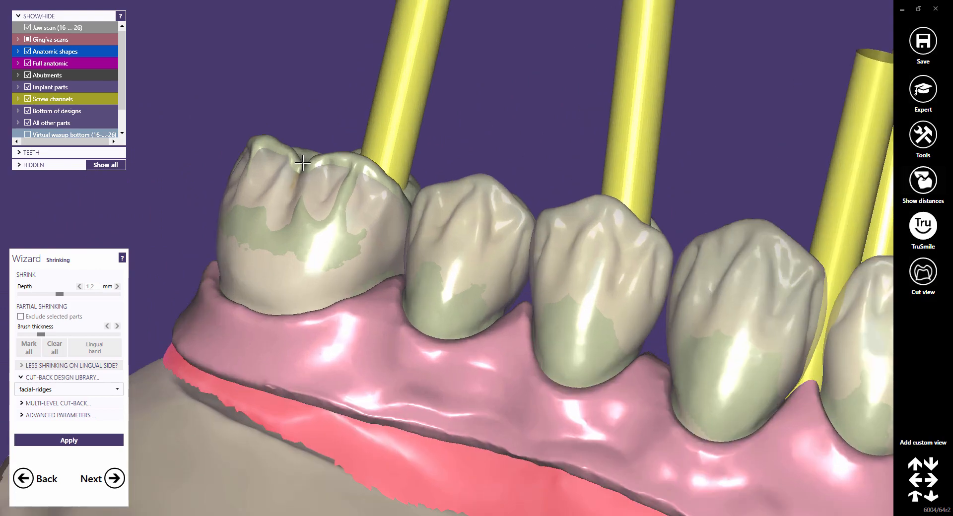
scroll(302, 163, "down", 10)
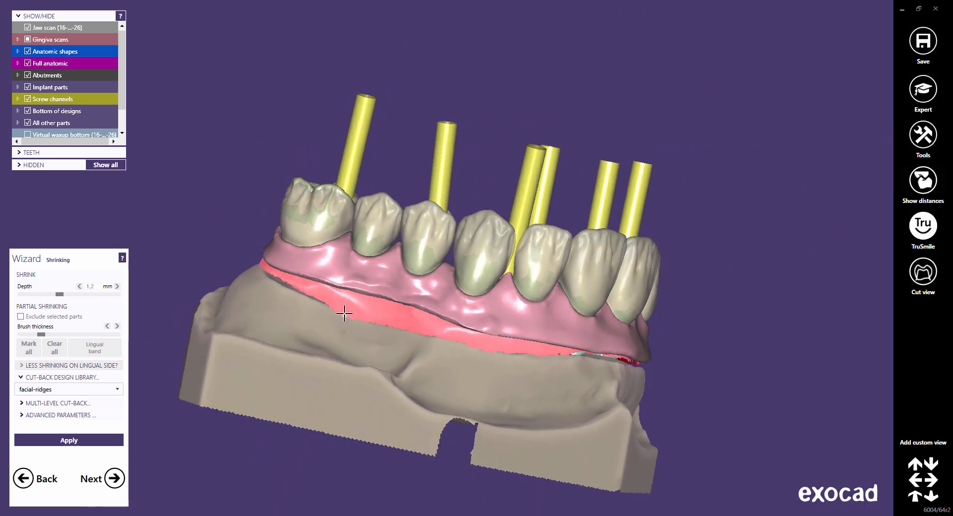
middle_click_drag(344, 313, 437, 302)
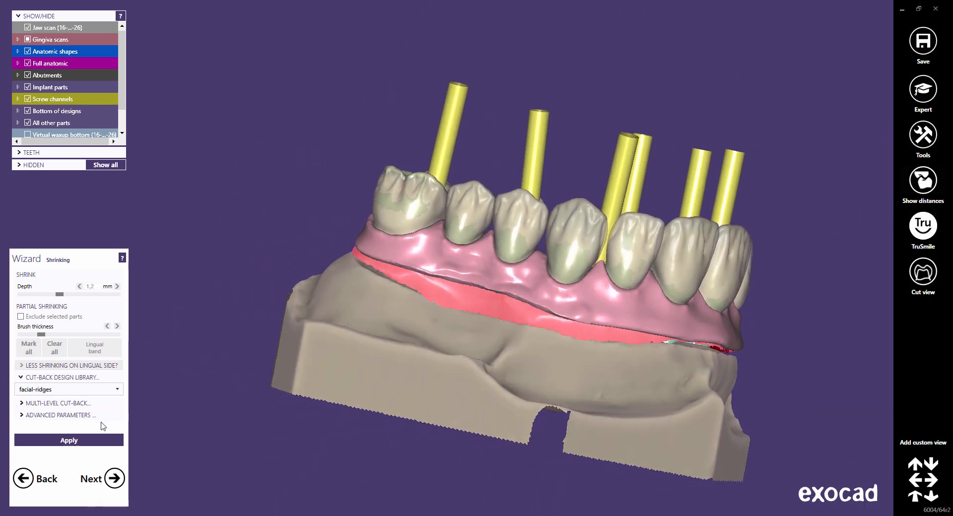
left_click(82, 439)
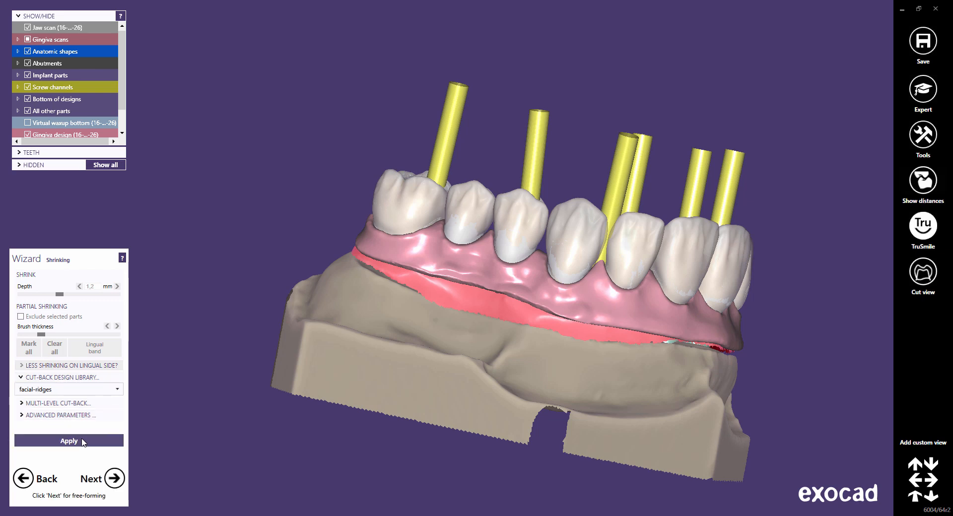
Step: Examine the shrunk teeth against the original anatomic shapes on both posterior sides and from the front
right_click_drag(666, 370, 800, 319)
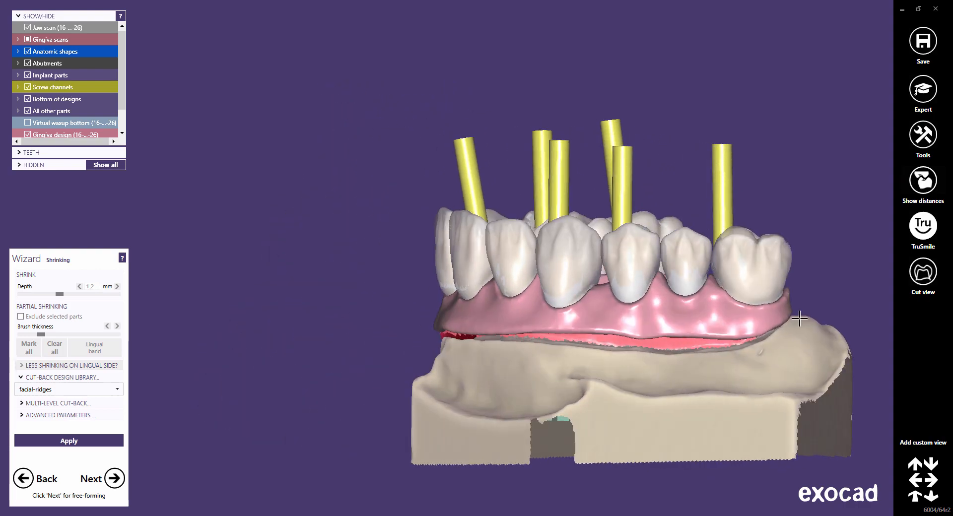
scroll(800, 268, "up", 5)
scroll(797, 258, "up", 2)
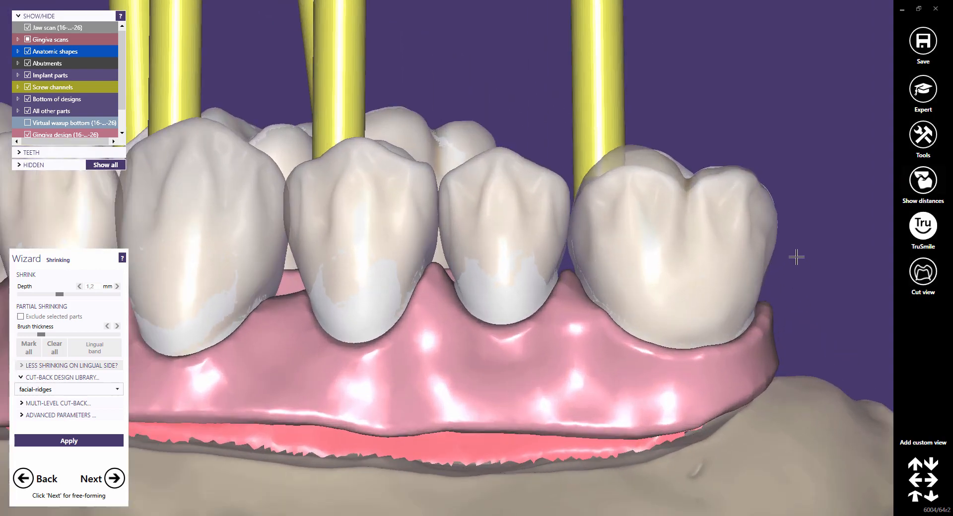
scroll(536, 323, "down", 6)
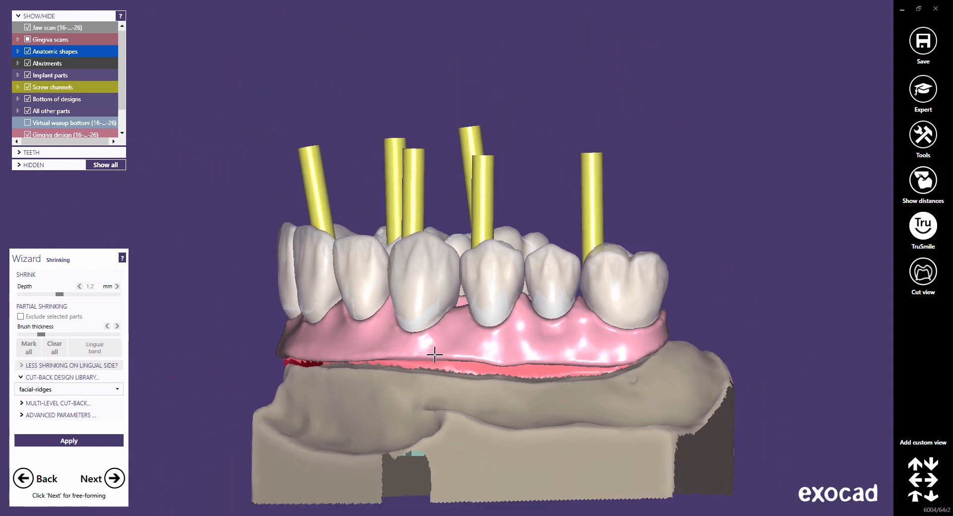
right_click_drag(435, 354, 342, 258)
scroll(343, 257, "up", 5)
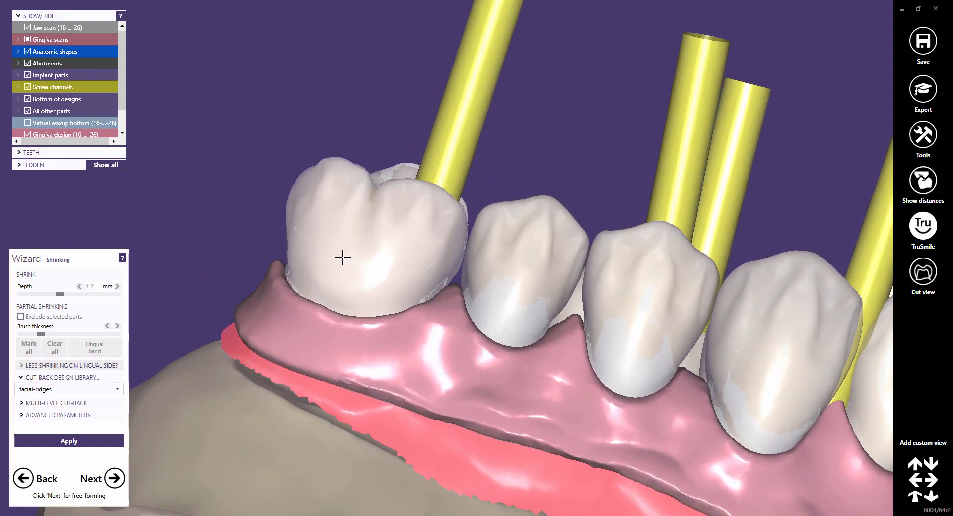
scroll(384, 268, "down", 6)
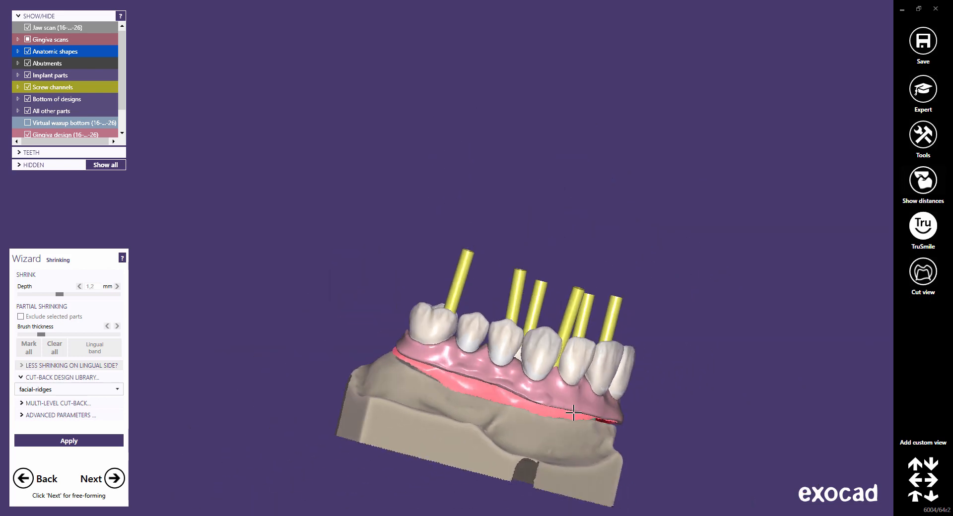
right_click_drag(635, 415, 501, 419)
middle_click_drag(481, 412, 534, 312)
scroll(538, 311, "up", 3)
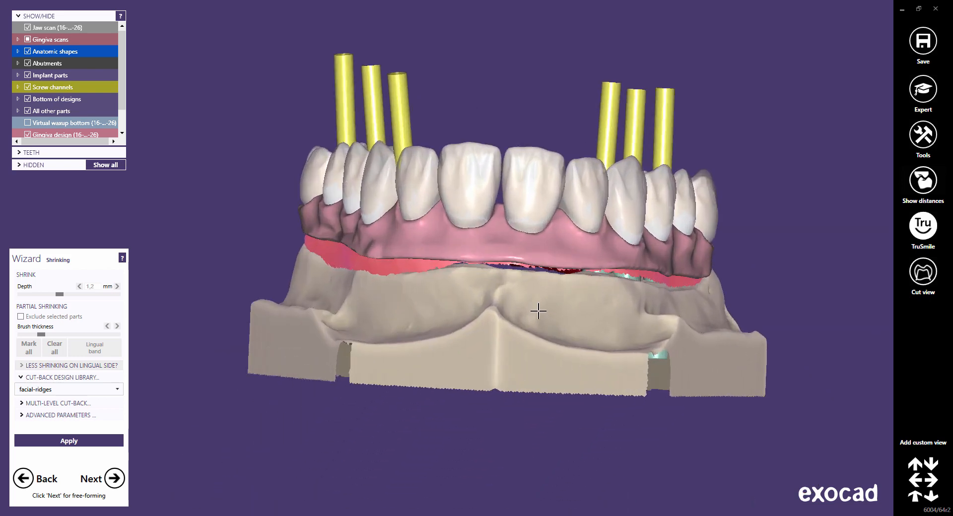
middle_click_drag(538, 326, 539, 330)
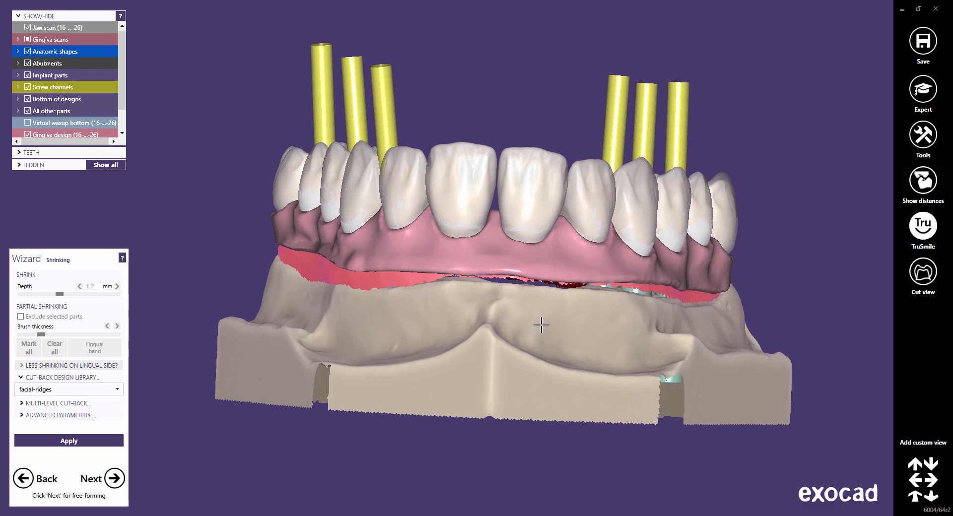
Step: Continue to the free-forming stage and look through its free, anatomic and adaptation tools
left_click(114, 479)
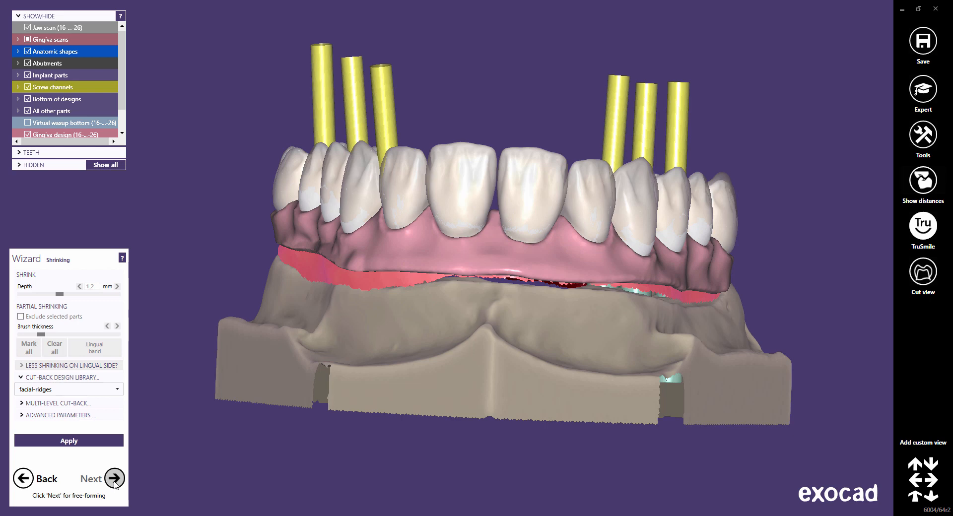
left_click(115, 479)
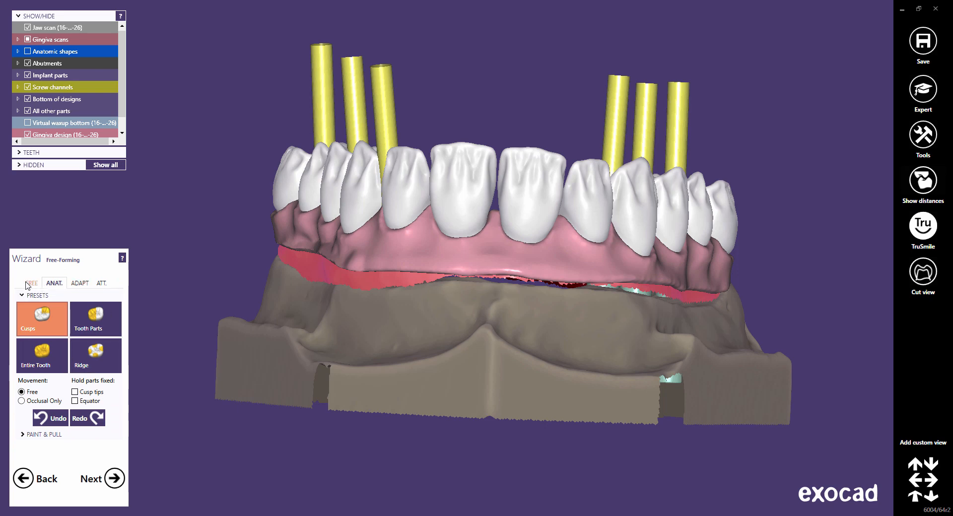
left_click(27, 283)
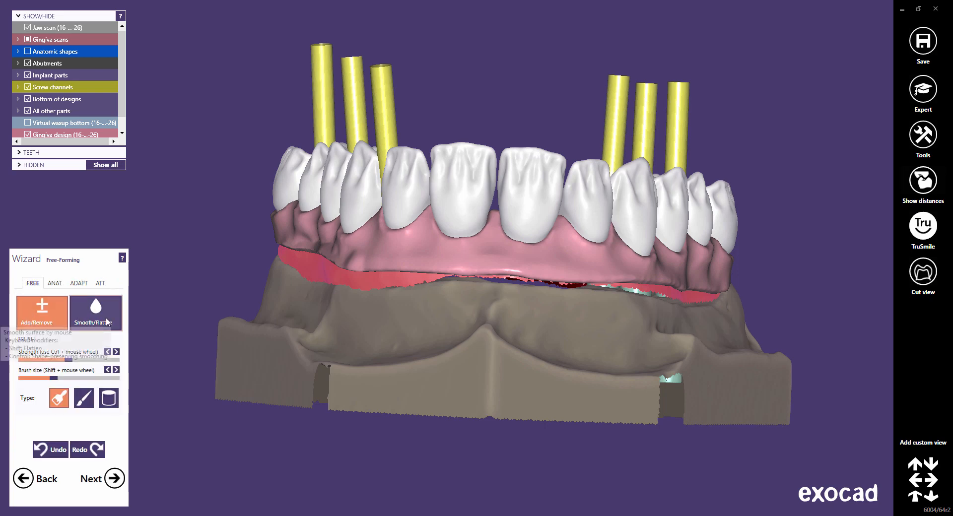
left_click(55, 283)
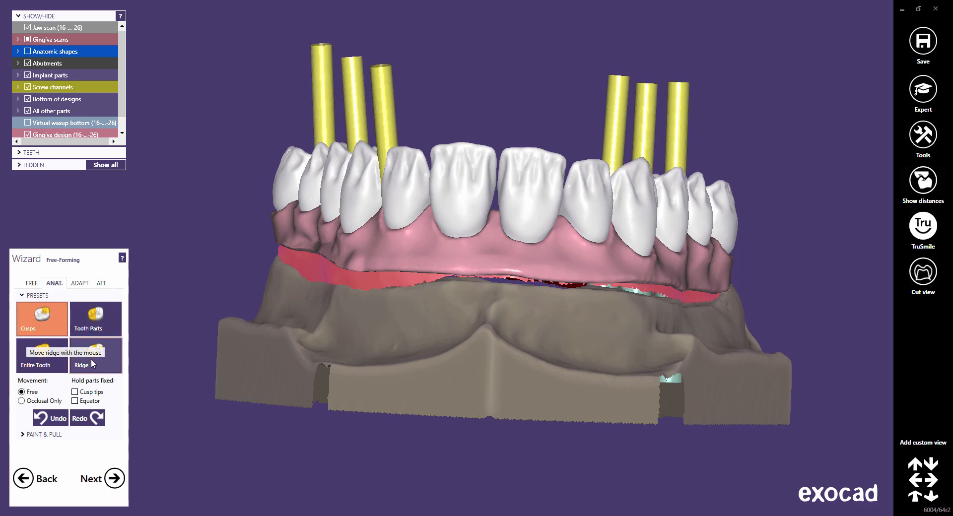
left_click(81, 284)
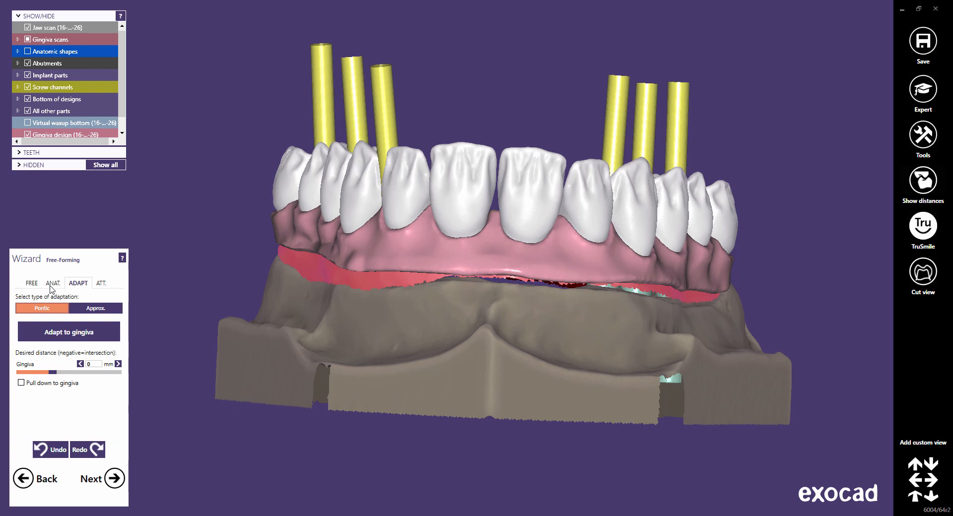
left_click(52, 287)
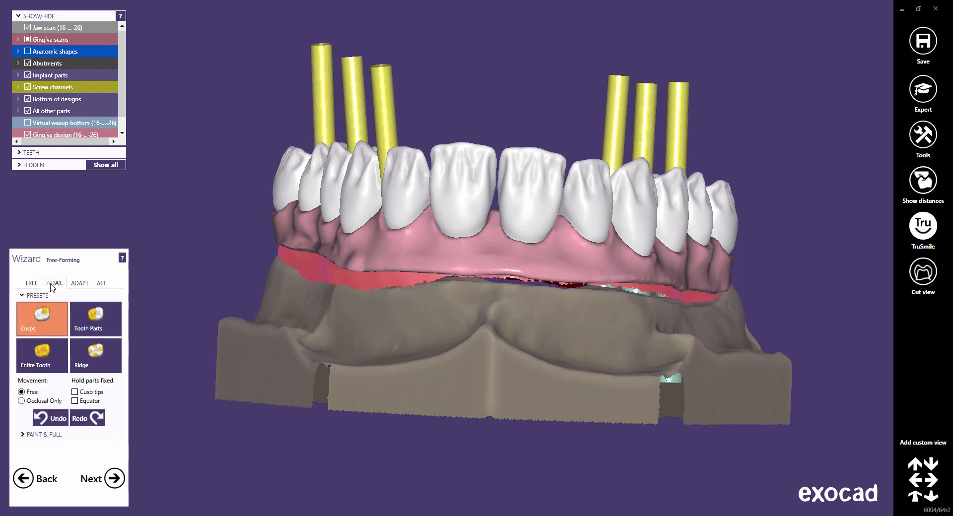
Step: Slightly reshape the facial cusps of the reduced molar and premolars with the anatomic Tooth Parts preset
left_click(99, 317)
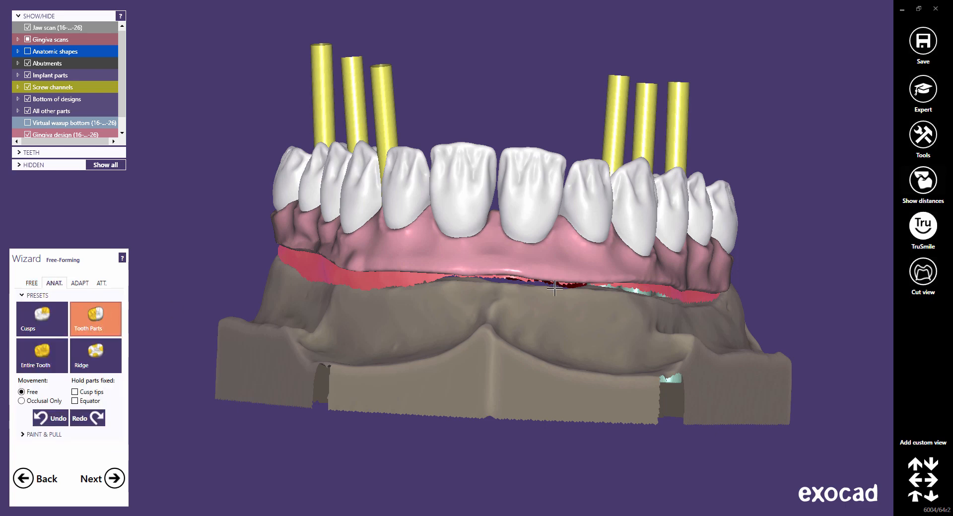
right_click_drag(603, 293, 547, 287)
middle_click_drag(635, 311, 512, 313)
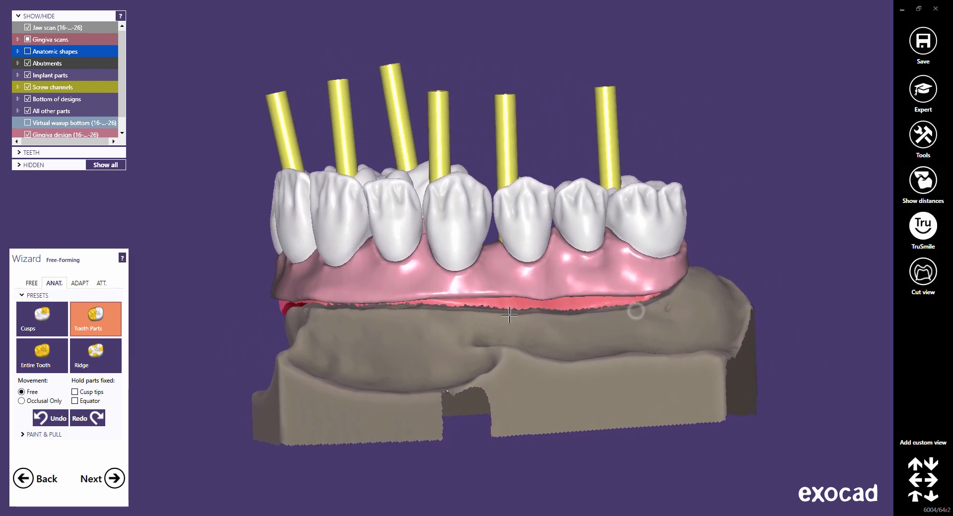
scroll(599, 224, "up", 2)
scroll(611, 211, "up", 3)
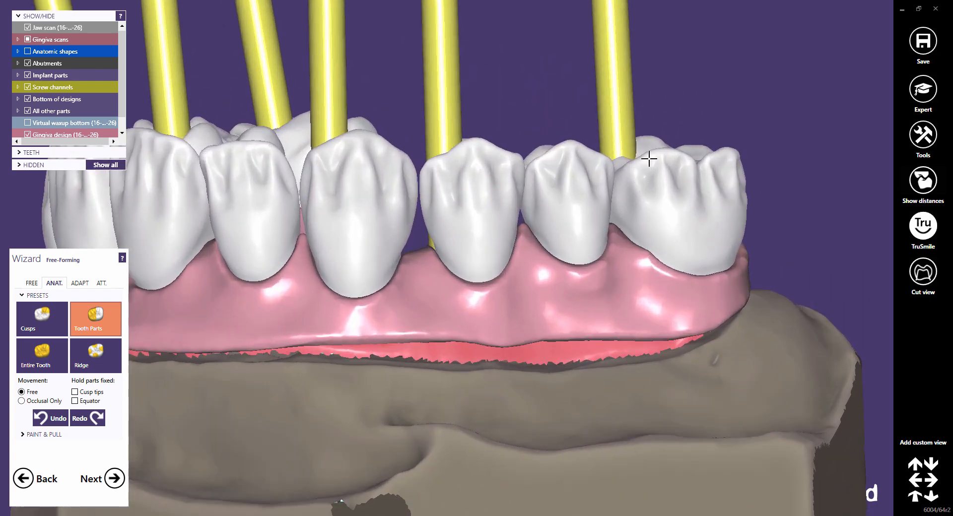
left_click_drag(648, 157, 653, 149)
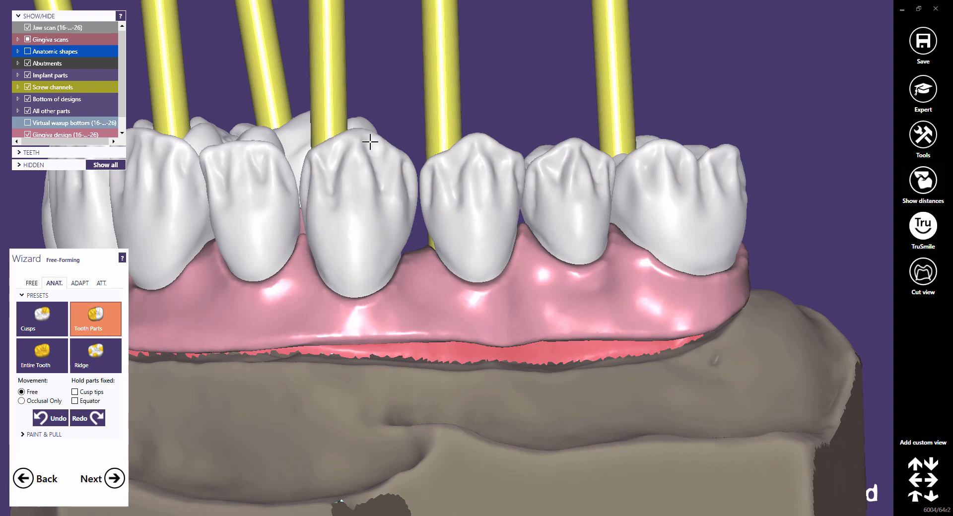
scroll(351, 226, "down", 5)
right_click_drag(274, 373, 489, 336)
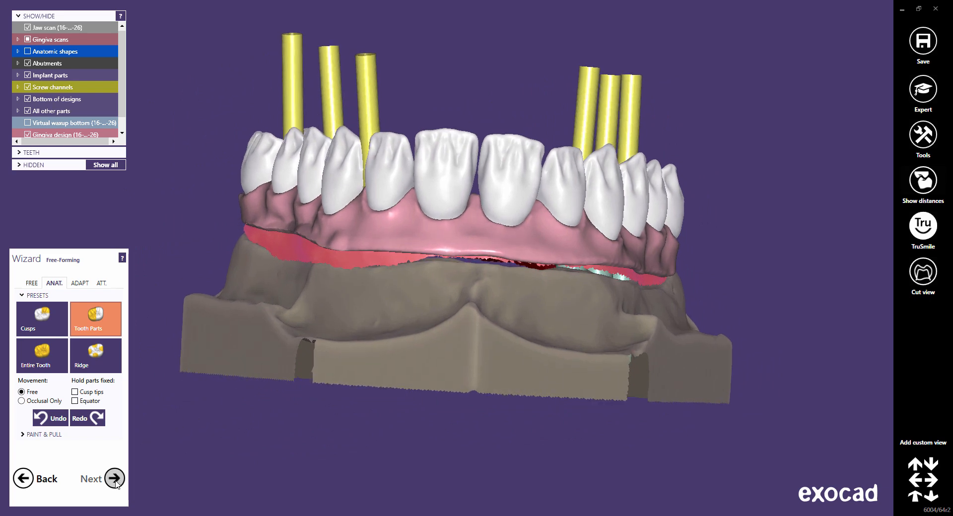
Step: Switch to Expert mode and start the Shrink Gingiva Design Part function
left_click(922, 97)
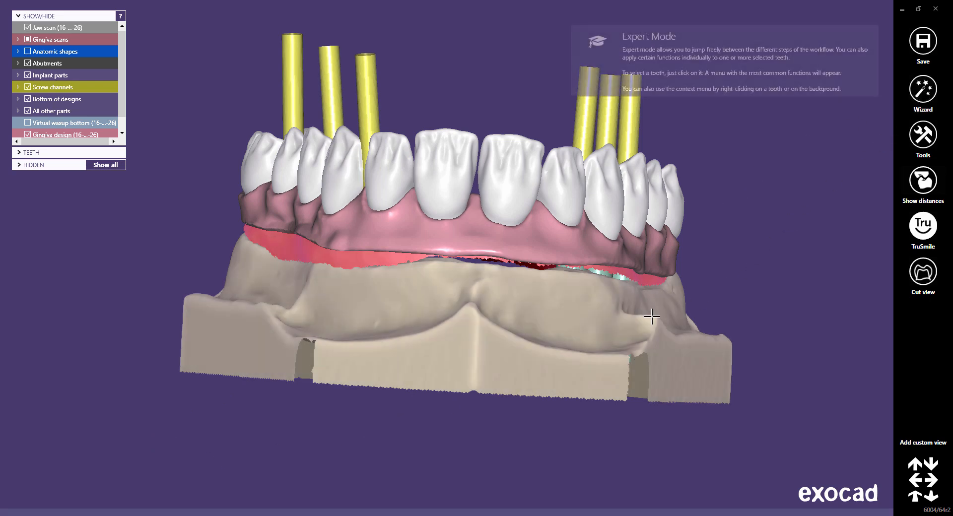
mouse_move(491, 507)
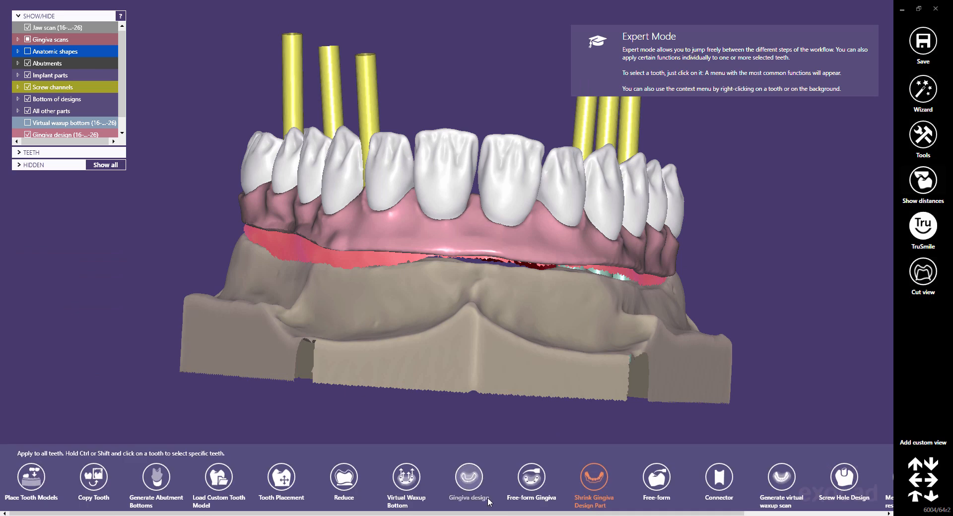
left_click(594, 477)
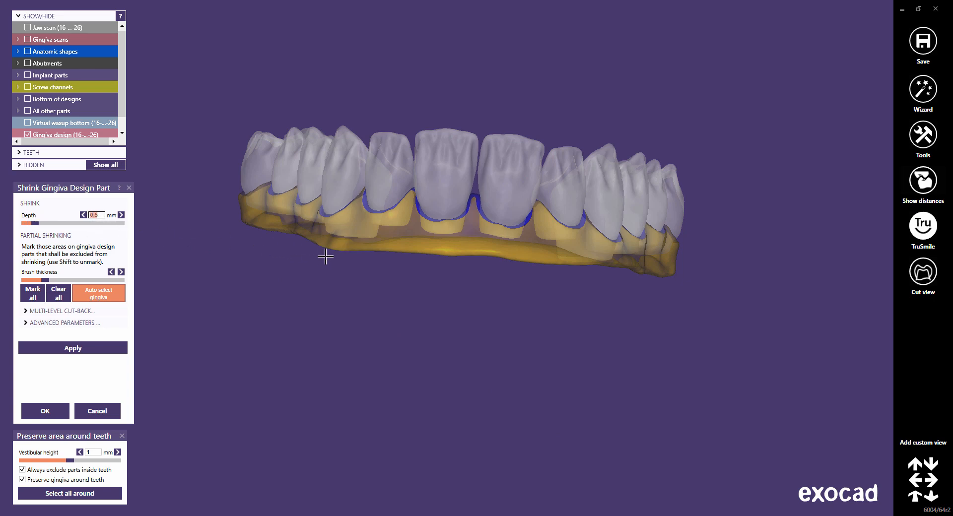
Step: Hide the reduced pontic of tooth 11 to expose the gingiva area marked beneath it
middle_click_drag(422, 281, 506, 300)
right_click_drag(505, 299, 506, 298)
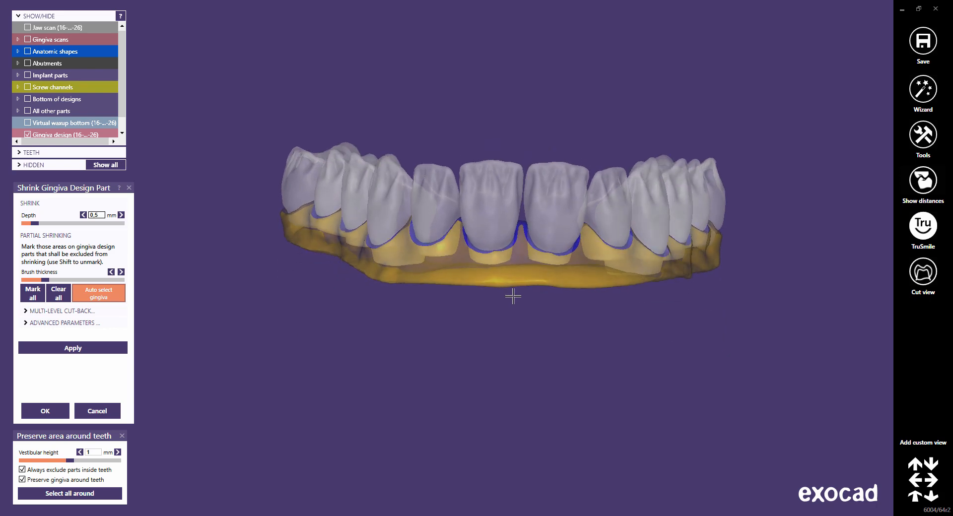
scroll(536, 255, "up", 4)
middle_click_drag(510, 341, 505, 381)
right_click_drag(504, 381, 499, 385)
right_click(550, 222)
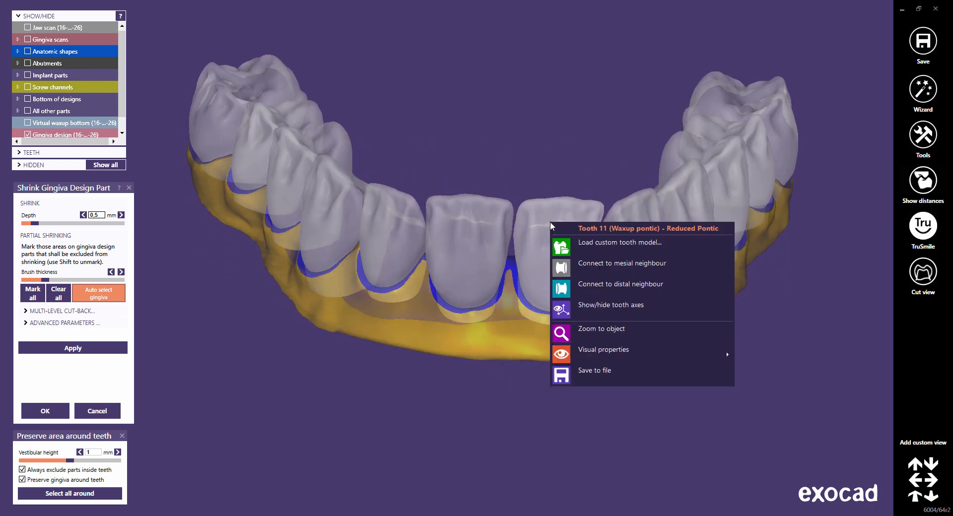
mouse_move(611, 349)
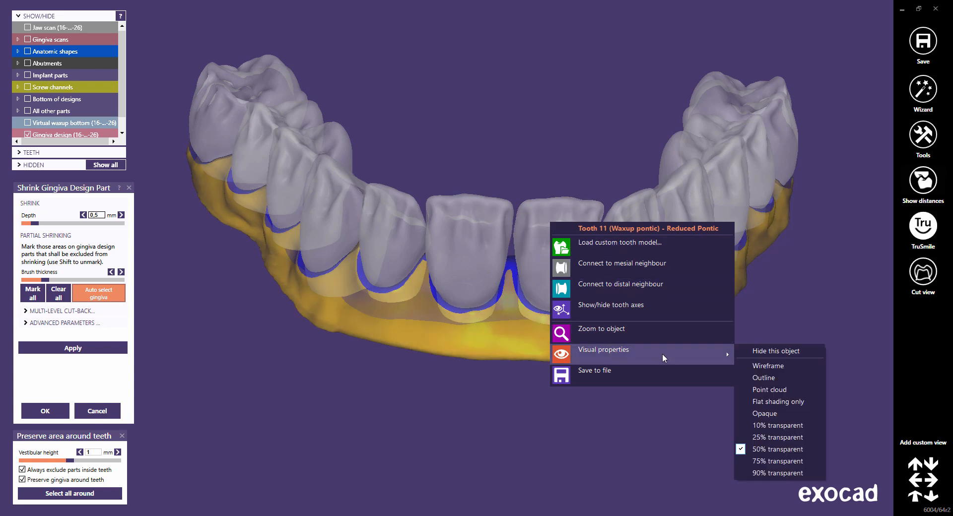
left_click(773, 353)
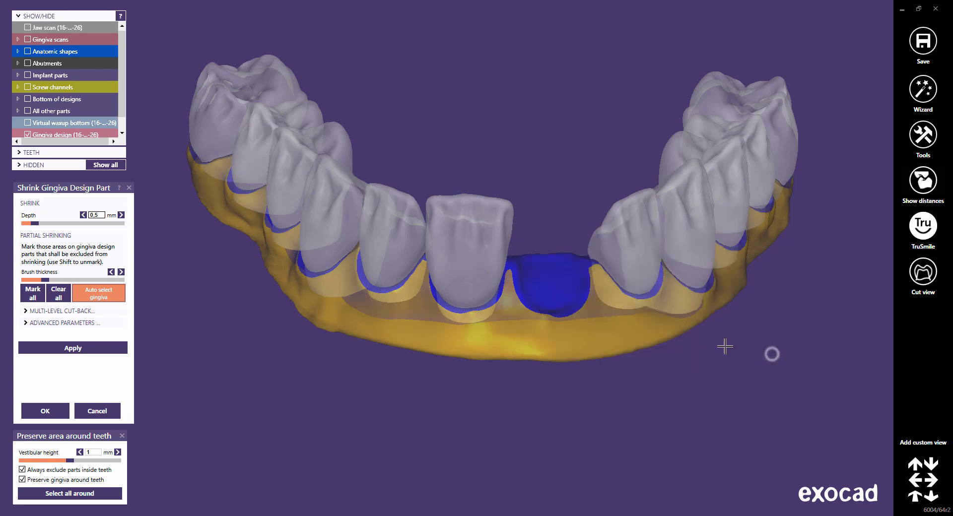
right_click_drag(617, 395, 617, 336)
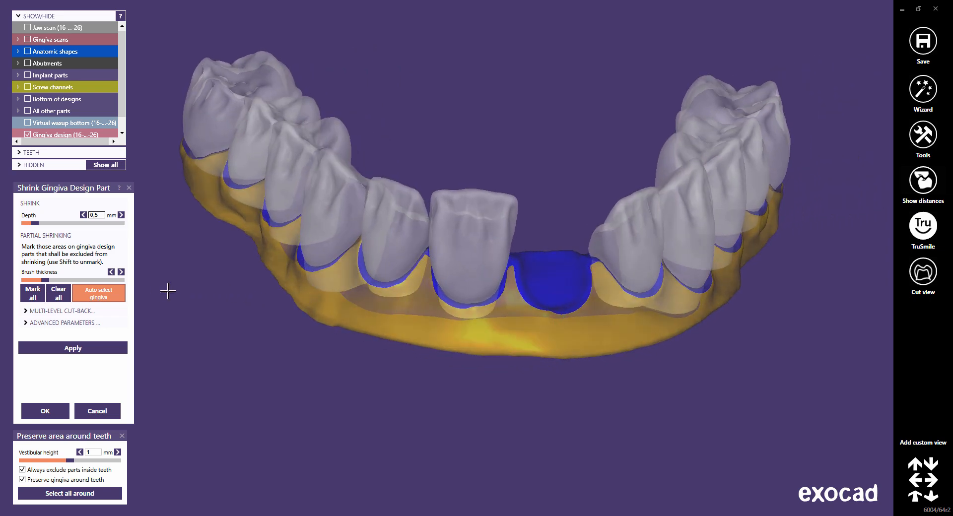
Step: Clear all marks on the gingiva design part and try marking an excluded area by hand with a thicker brush
left_click(104, 297)
left_click(62, 293)
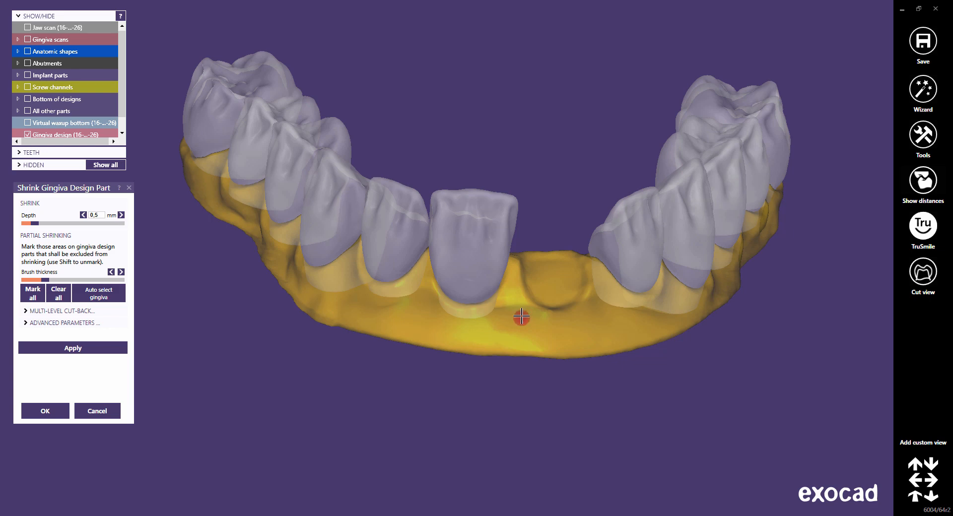
scroll(523, 315, "up", 8, "ctrl")
scroll(522, 314, "down", 4, "ctrl")
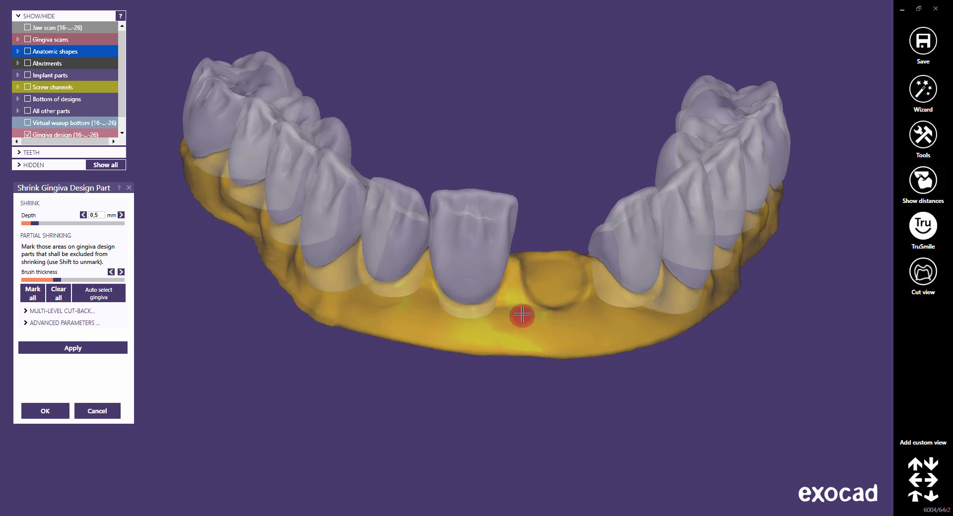
mouse_move(520, 313)
left_mouse_down()
mouse_move(534, 322)
mouse_move(557, 314)
mouse_move(525, 313)
mouse_move(549, 325)
mouse_move(537, 328)
mouse_move(567, 313)
mouse_move(543, 284)
mouse_move(513, 314)
mouse_move(546, 310)
left_mouse_up()
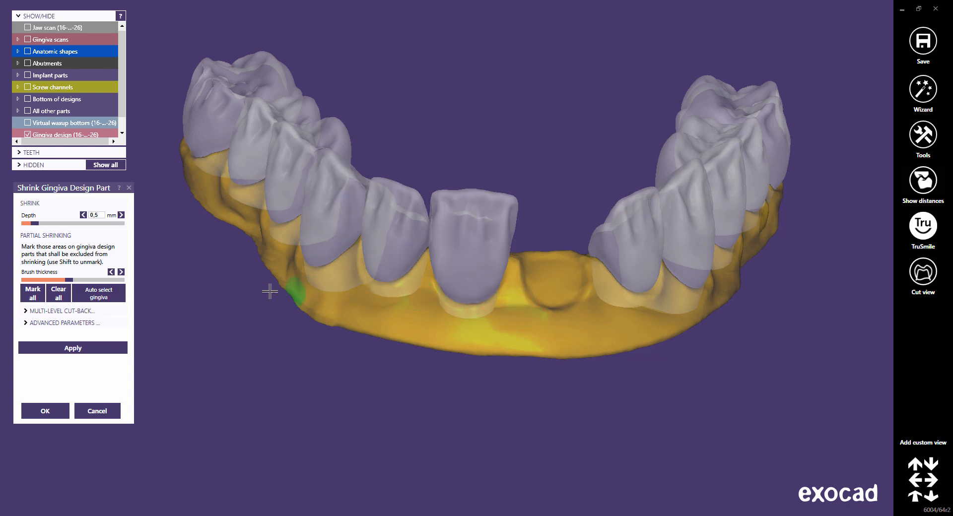
Step: Auto-select the gingiva and preserve the area around all teeth with a vestibular height of 0.65 mm
left_click(110, 299)
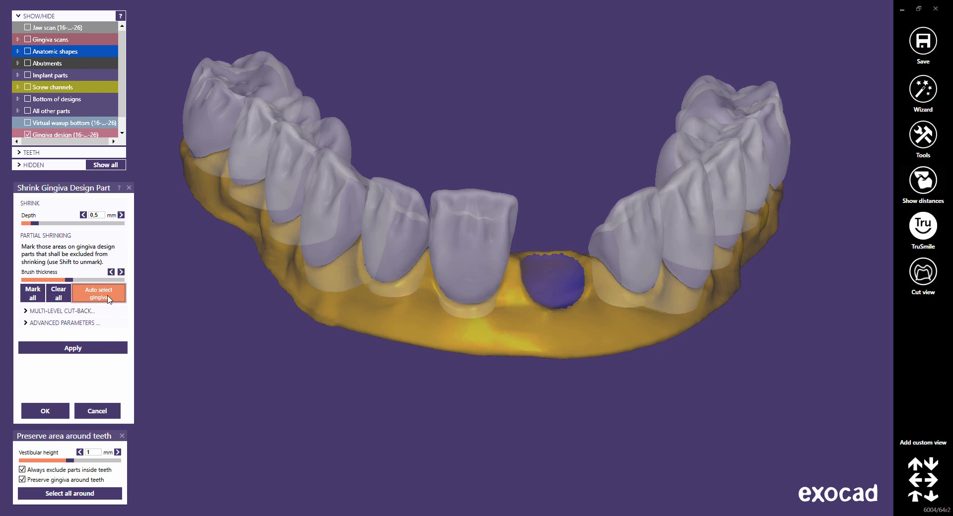
right_click_drag(594, 341, 593, 342)
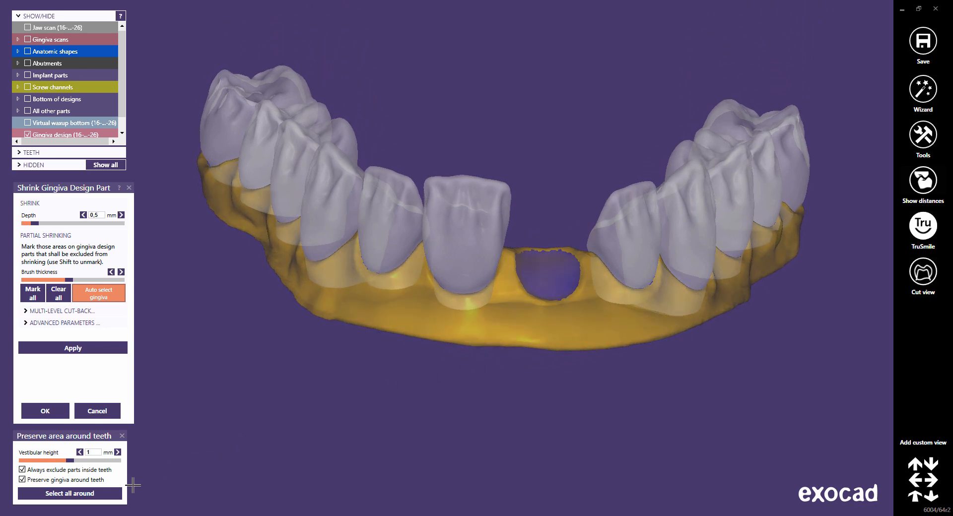
left_click(101, 494)
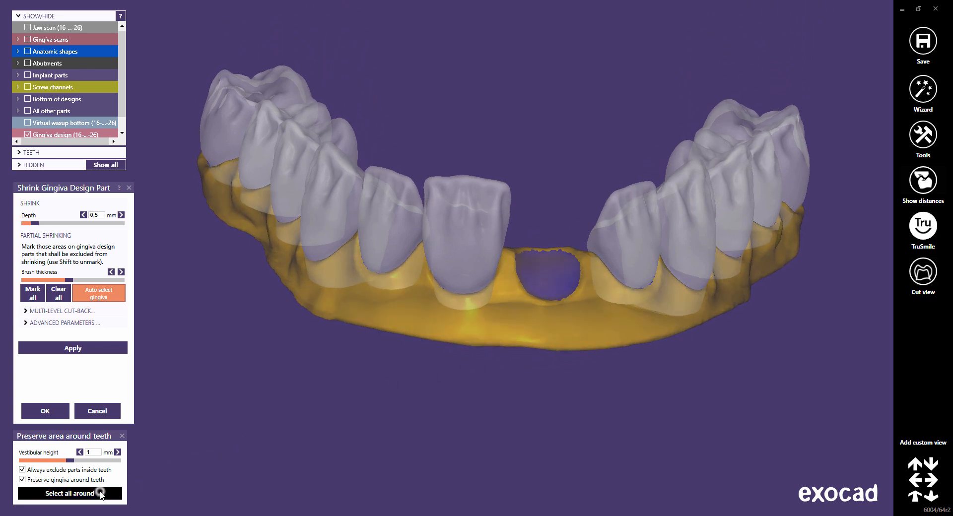
right_click_drag(516, 347, 520, 350)
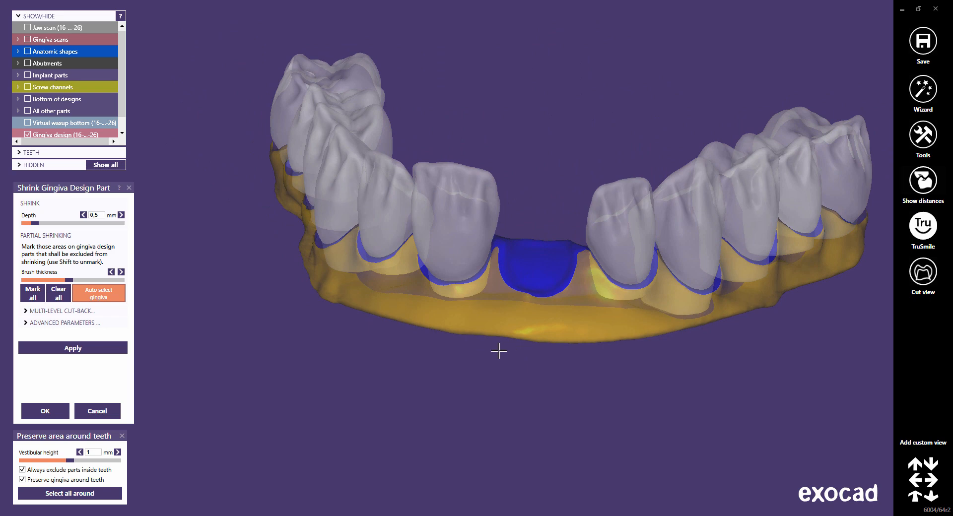
left_click(101, 452)
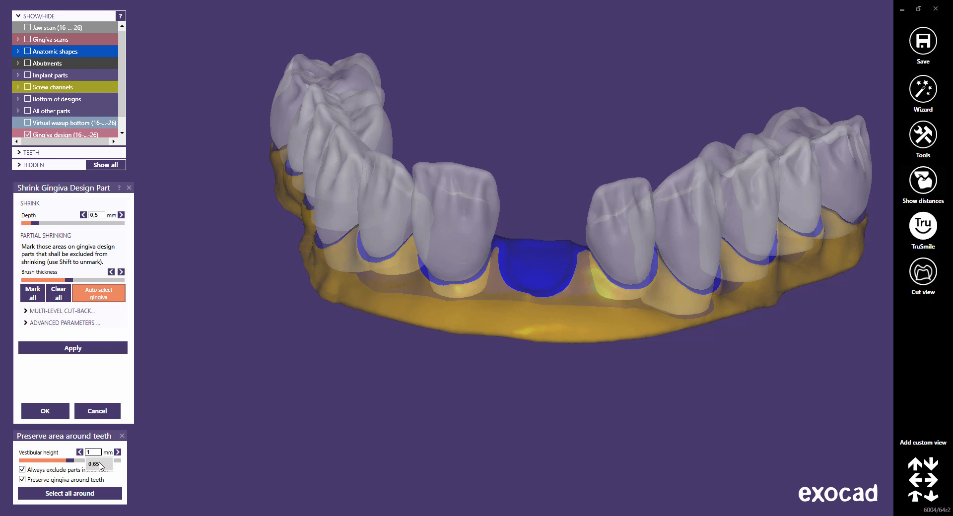
left_click(98, 465)
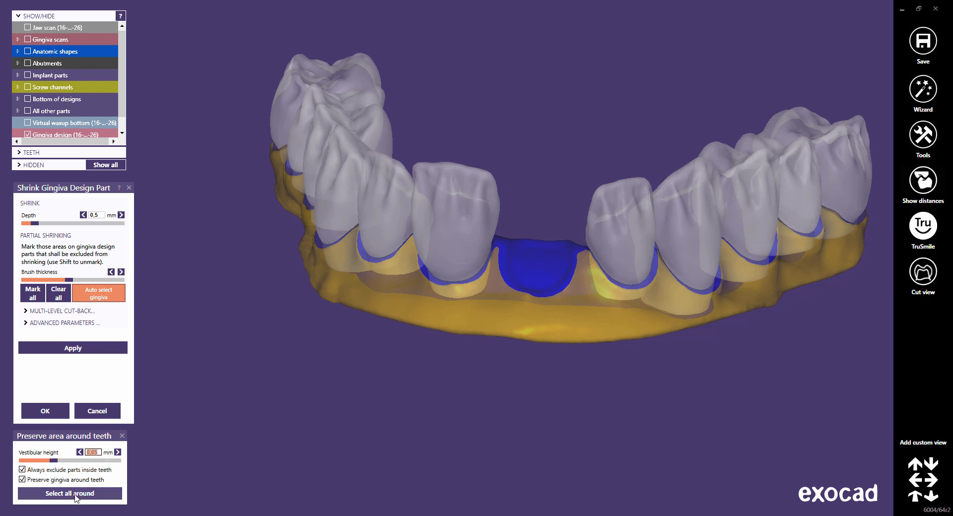
left_click(75, 494)
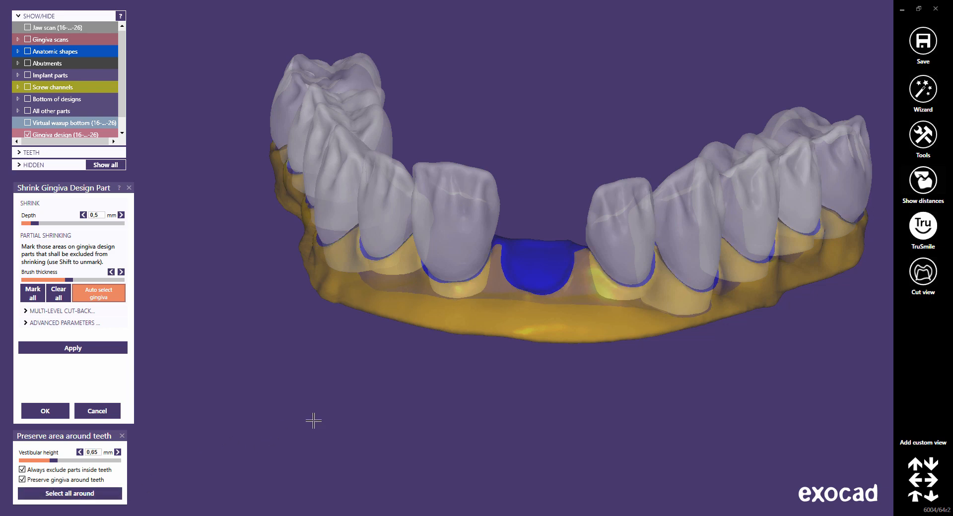
Step: Examine the excluded gingiva areas from the facial and palatal sides, and review the multi-level cut-back and advanced parameters
middle_click_drag(448, 361, 418, 386)
right_click_drag(418, 386, 416, 387)
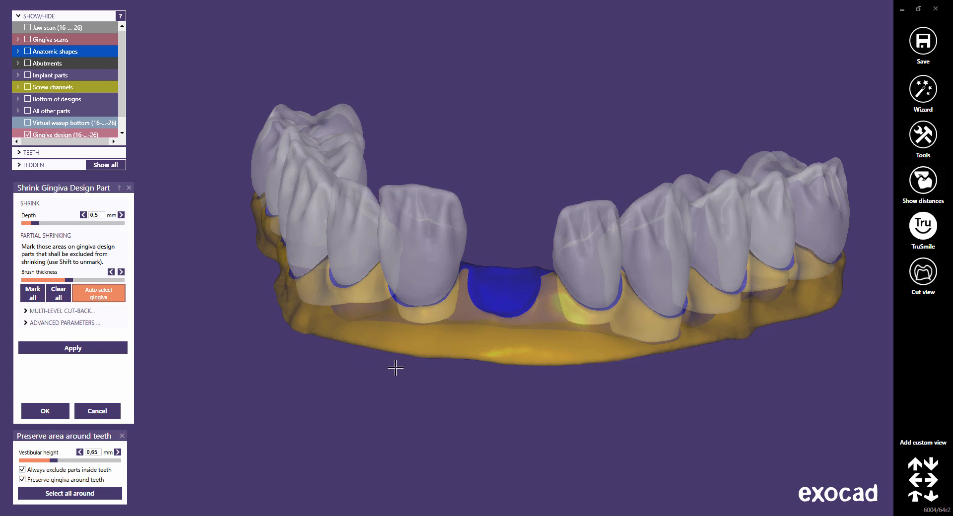
right_click_drag(422, 377, 421, 379)
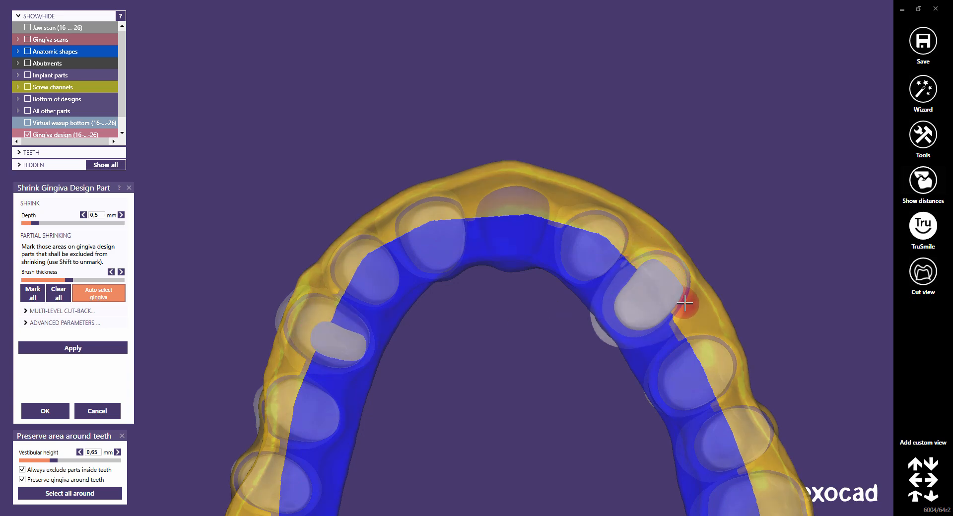
scroll(695, 345, "down", 3)
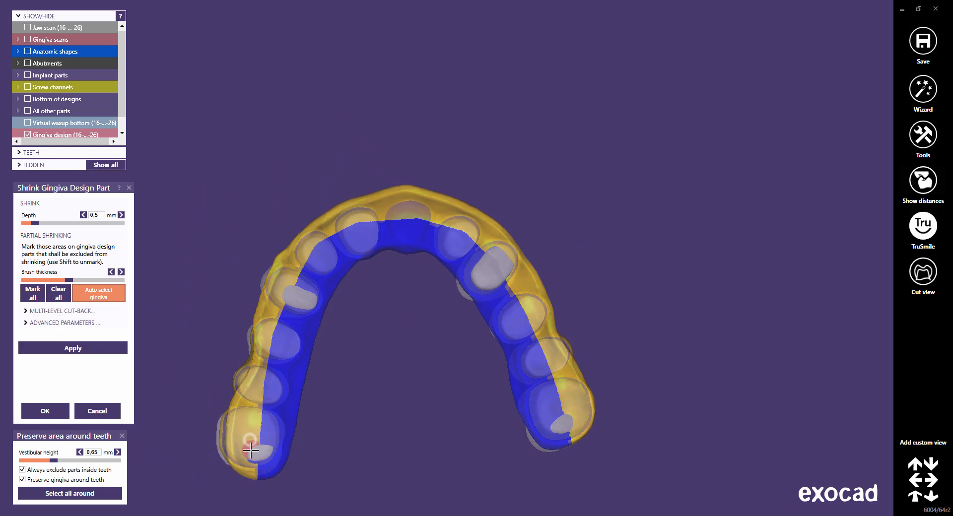
right_click_drag(376, 332, 461, 277)
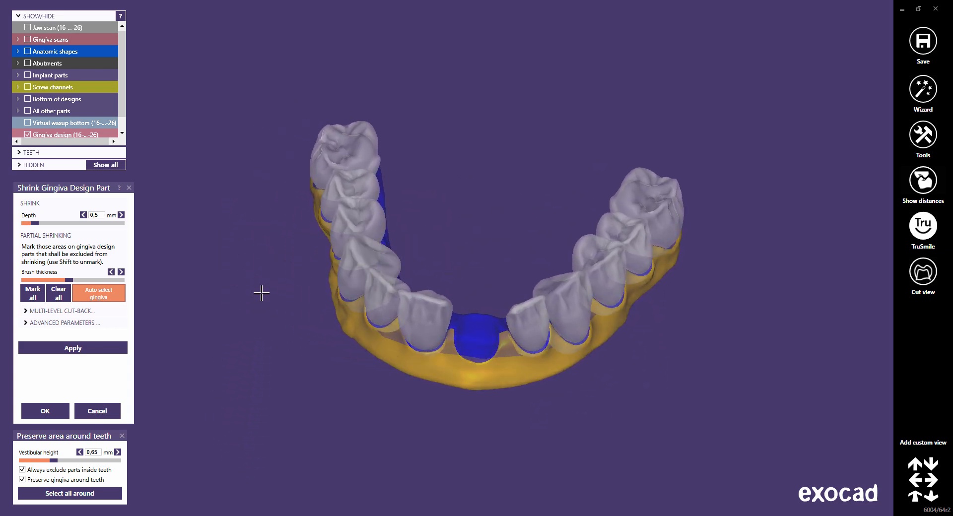
left_click(24, 311)
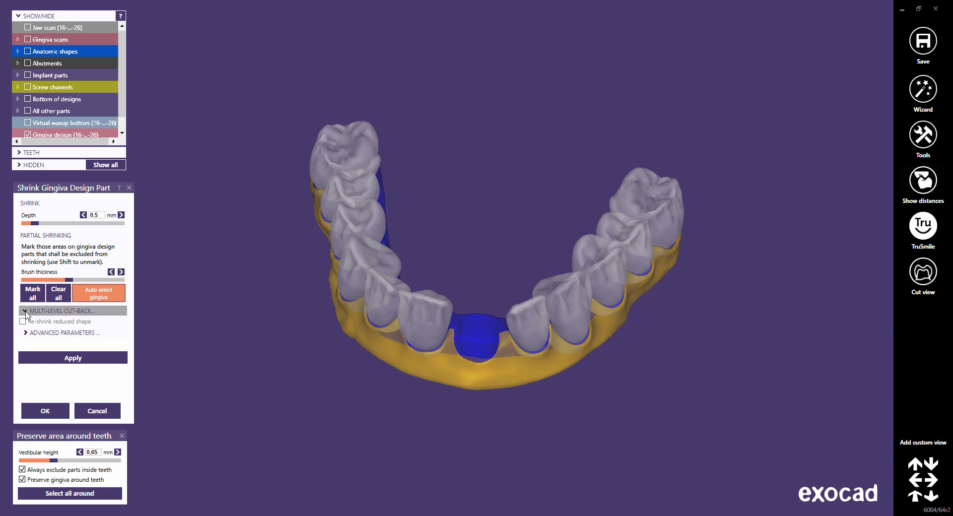
left_click(26, 312)
left_click(26, 323)
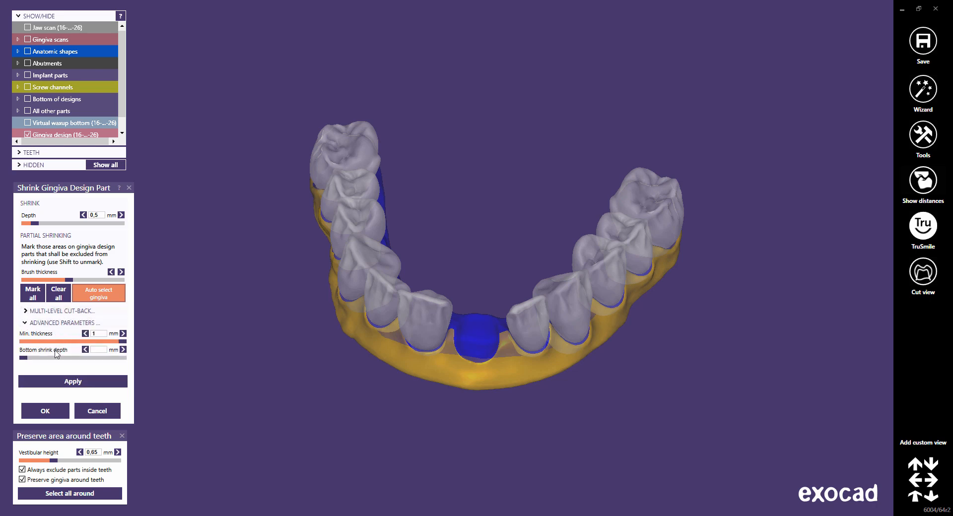
left_click(25, 323)
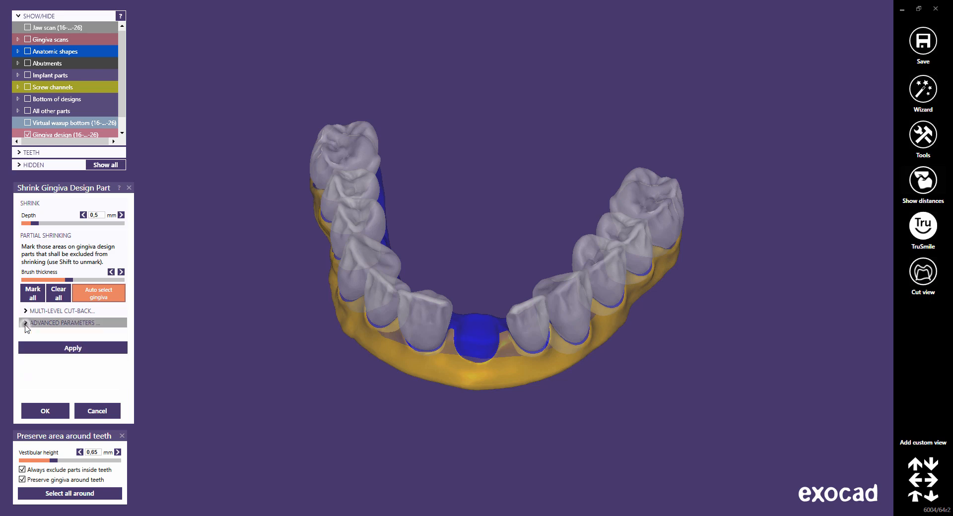
Step: Shrink the gingiva design part by a depth of 0.5 mm and accept the result
left_click(74, 350)
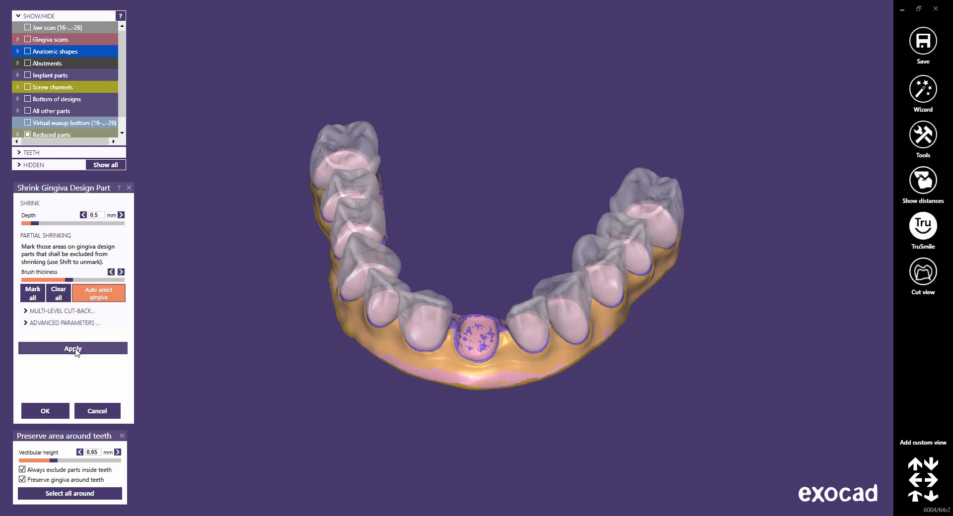
left_click(54, 412)
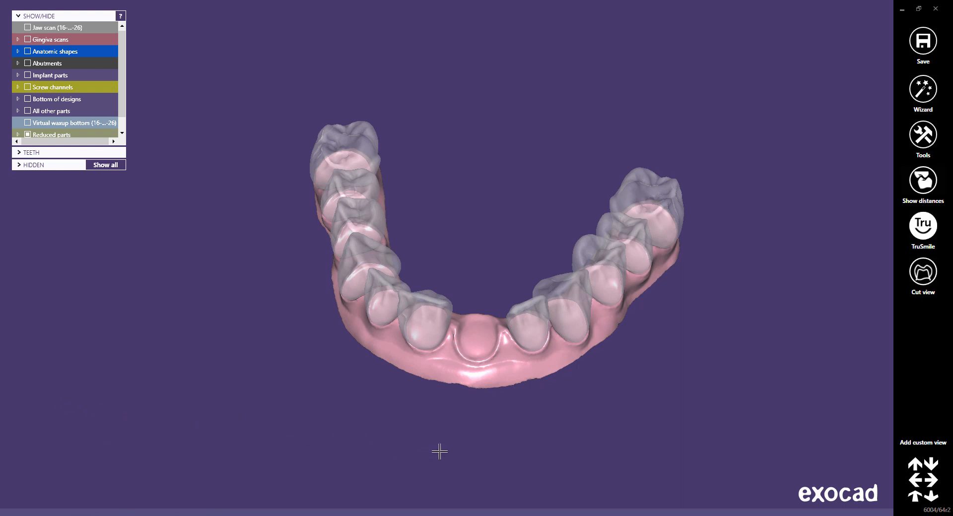
Step: Try moving and scaling one of the central incisors in Tooth Placement, undoing each change
mouse_move(486, 513)
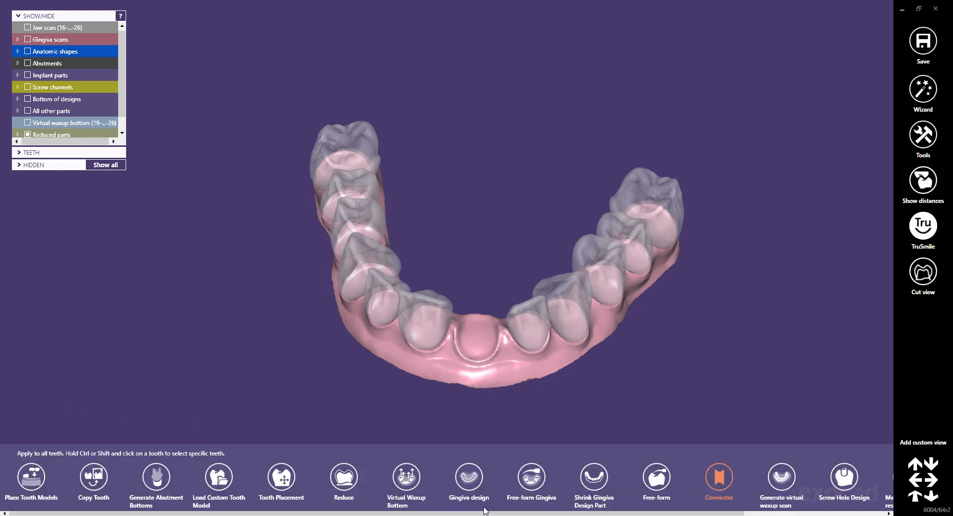
left_click(281, 481)
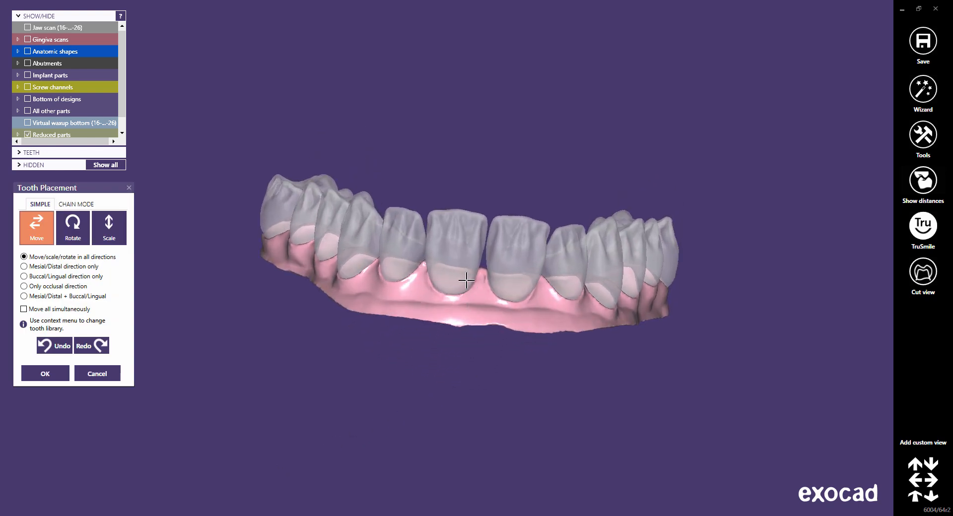
left_click_drag(437, 246, 440, 229)
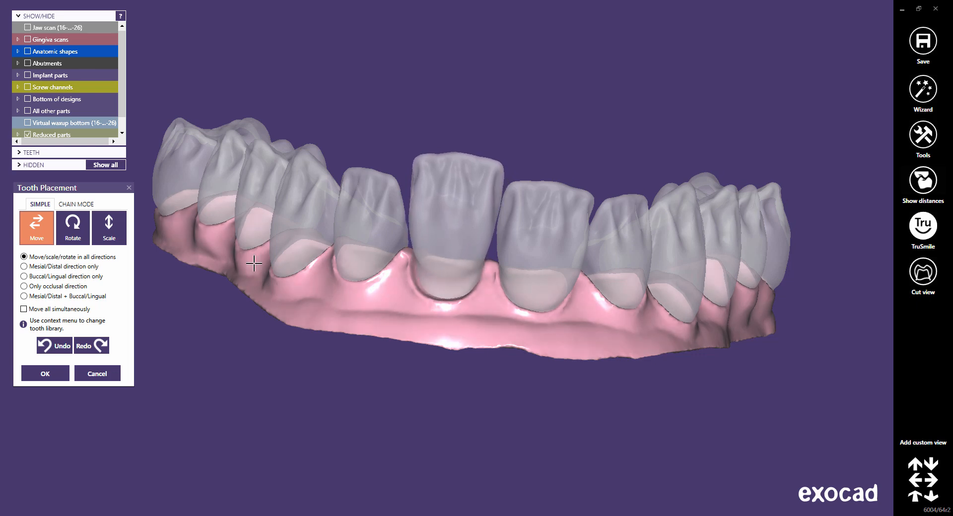
left_click(59, 346)
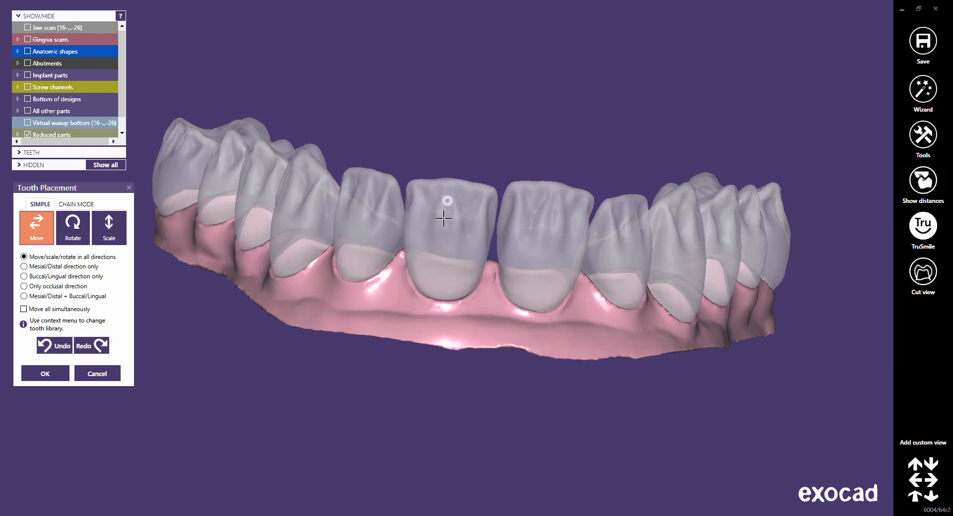
left_click(65, 346)
left_click_drag(481, 195, 472, 208, "shift")
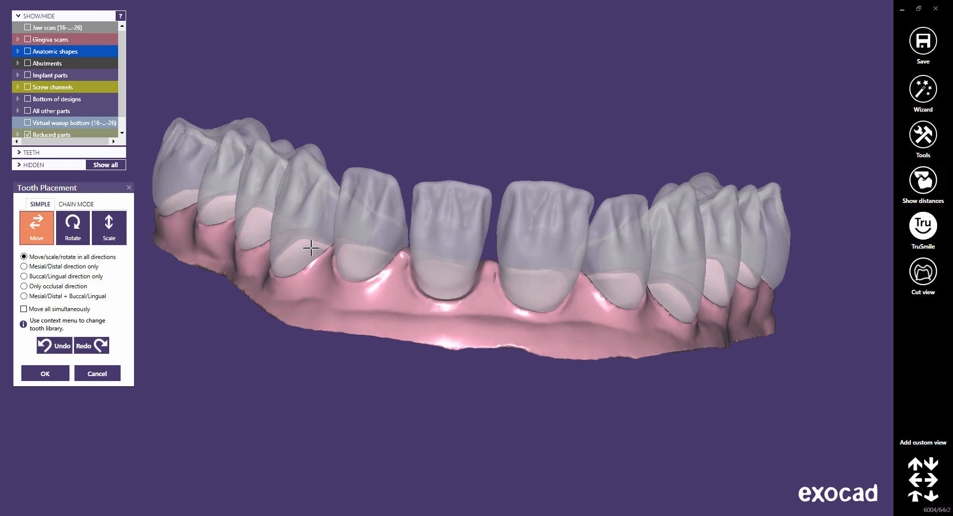
left_click(65, 345)
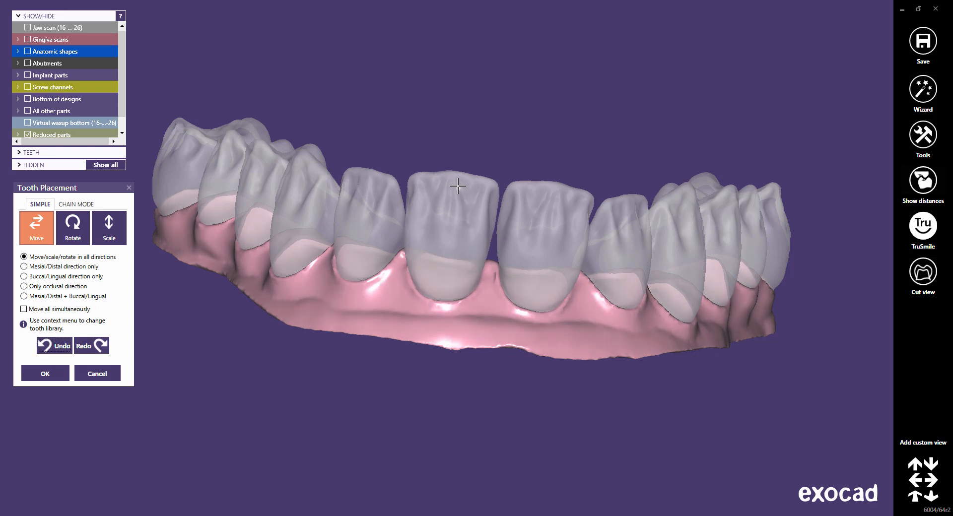
mouse_move(457, 187)
left_mouse_down("shift")
mouse_move(457, 175)
mouse_move(453, 202)
mouse_move(460, 178)
left_mouse_up("shift")
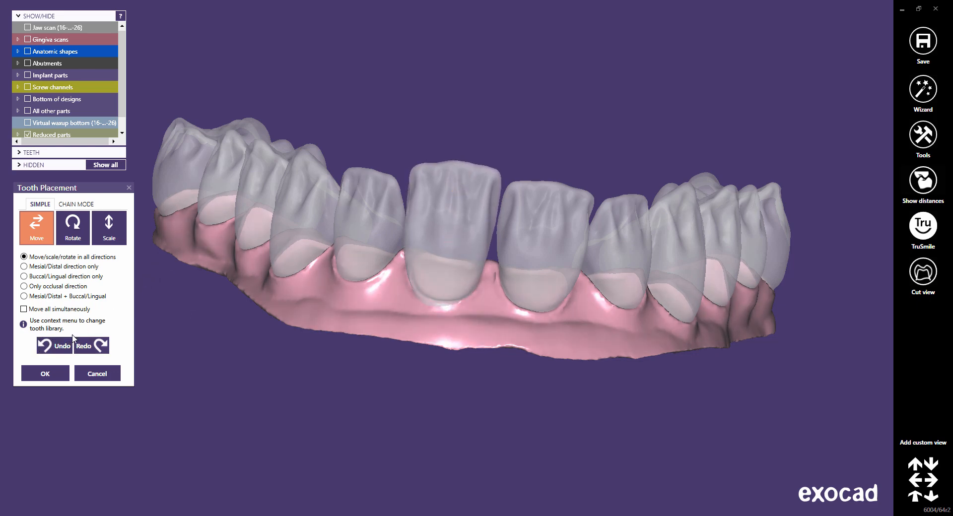
left_click(59, 346)
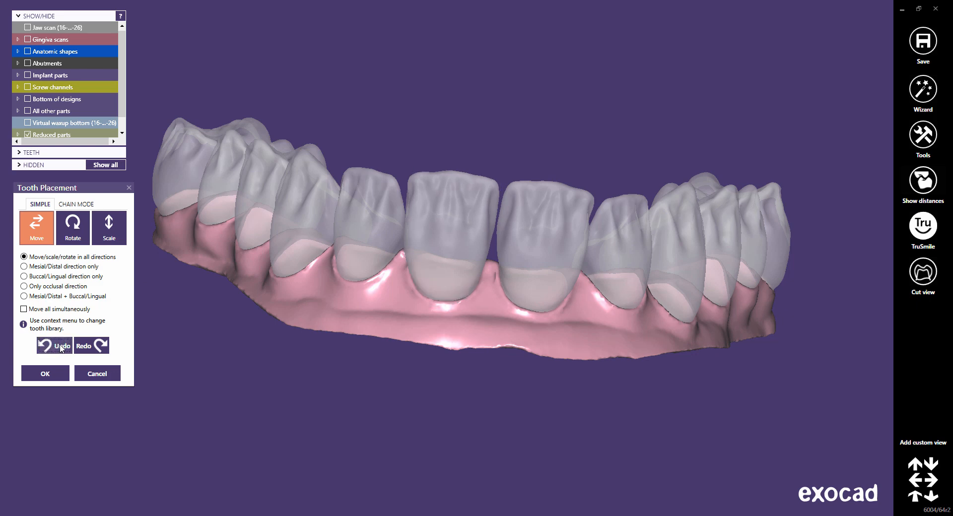
left_click(56, 373)
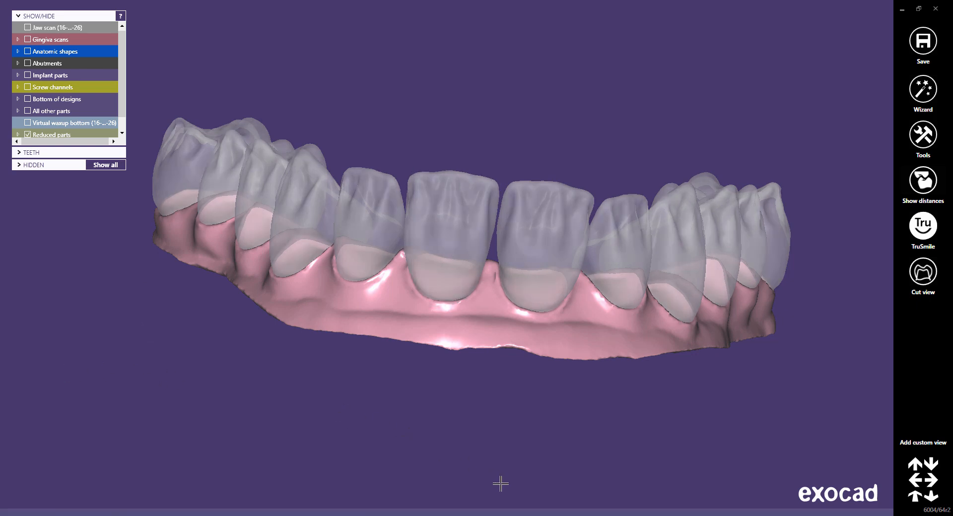
Step: Try reshaping the facial gingiva with the anatomic small region preset of Free-form Gingiva, undoing the changes
mouse_move(539, 501)
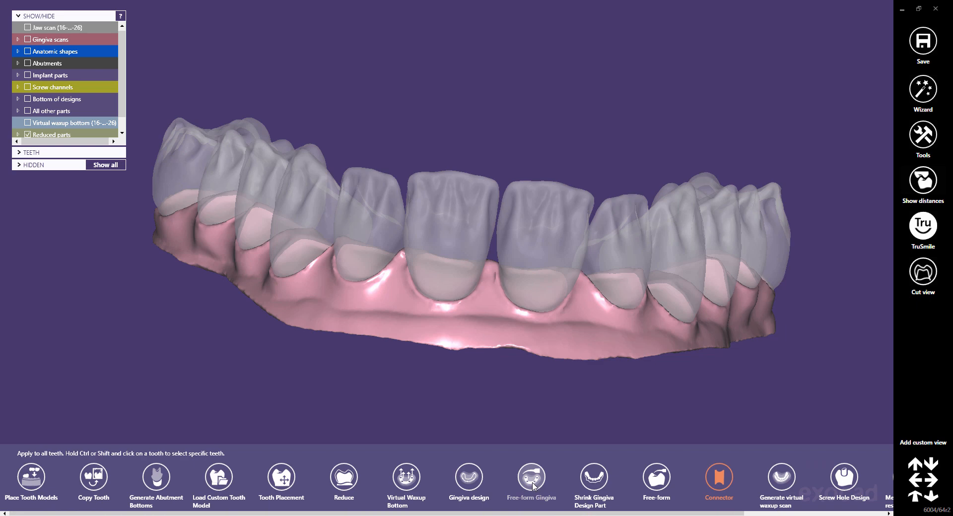
left_click(532, 479)
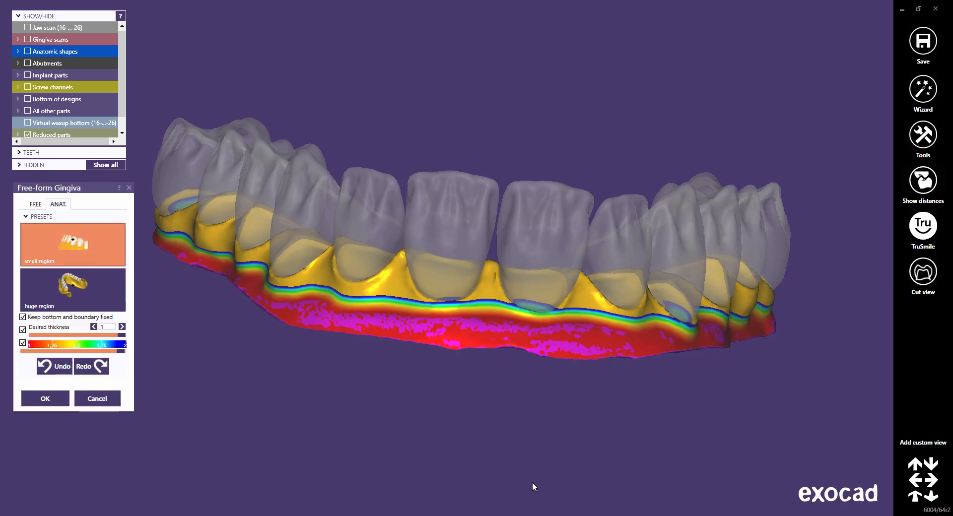
left_click(441, 304)
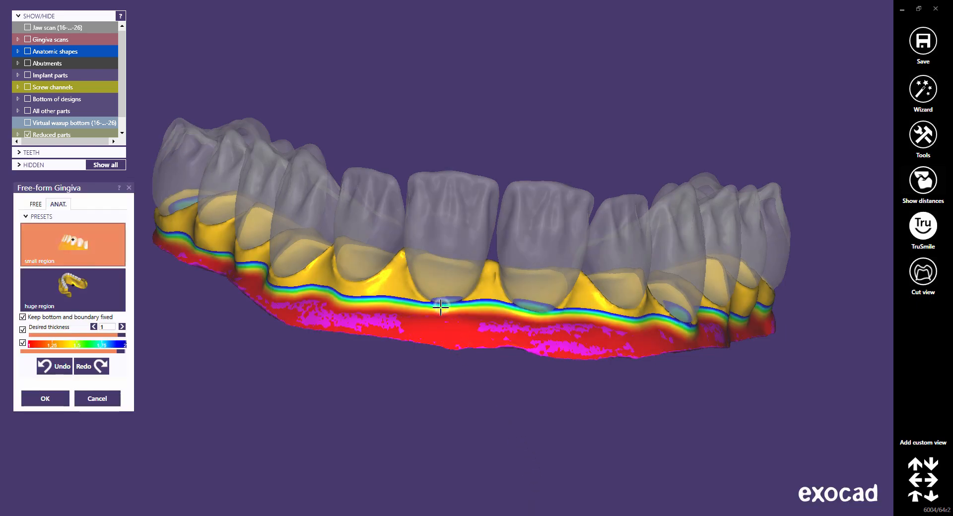
left_click(352, 281)
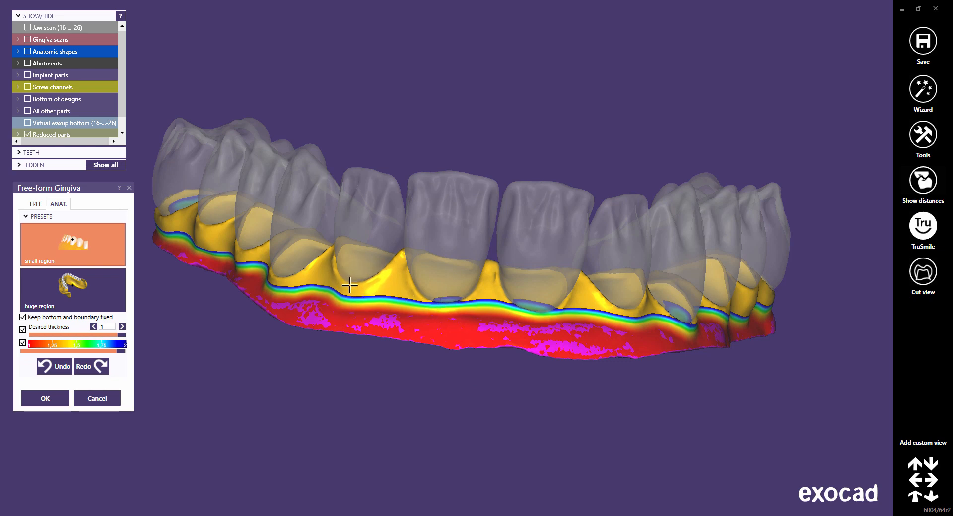
left_click(55, 369)
left_click(56, 369)
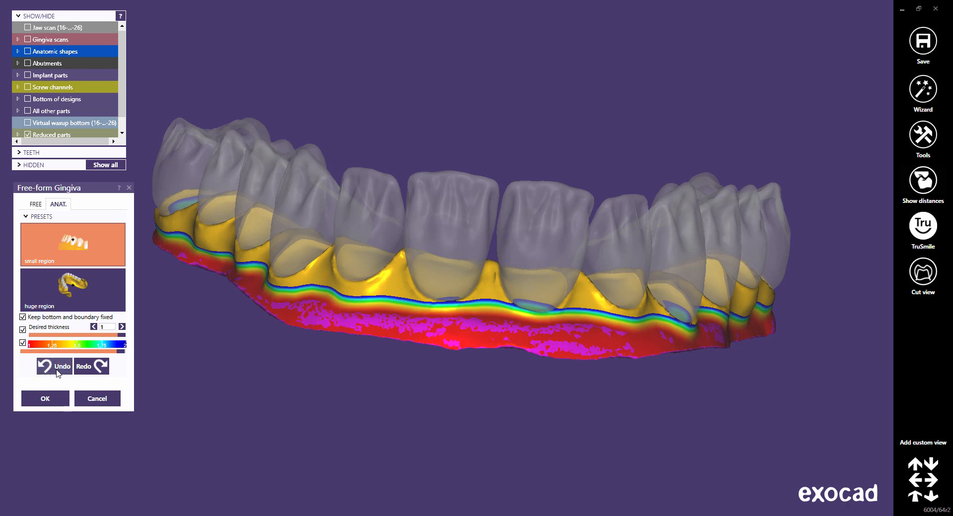
left_click(49, 398)
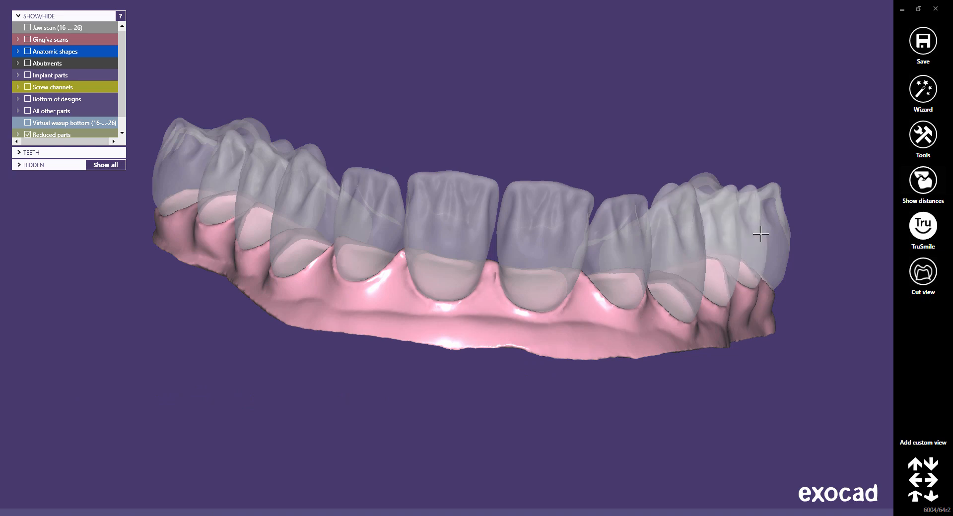
Step: Return from Expert mode to the Wizard's Free-Forming stage
left_click(923, 90)
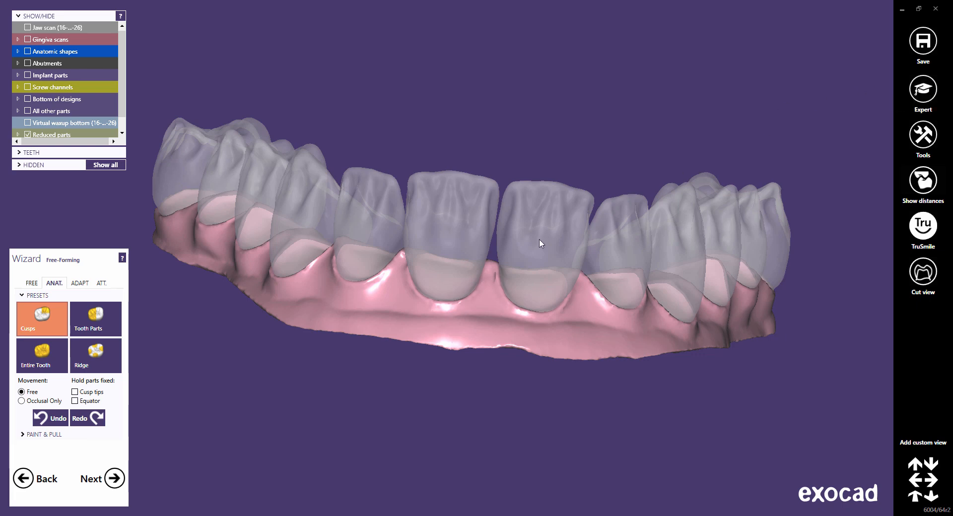
Step: Continue from Free-Forming to the Connectors stage and make the reduced parts fully opaque
left_click(101, 321)
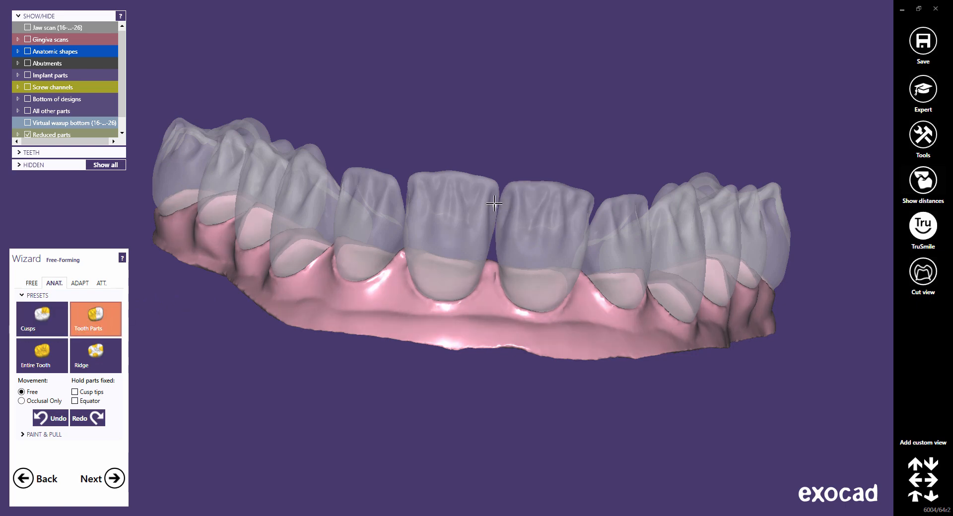
right_click_drag(492, 213, 474, 287)
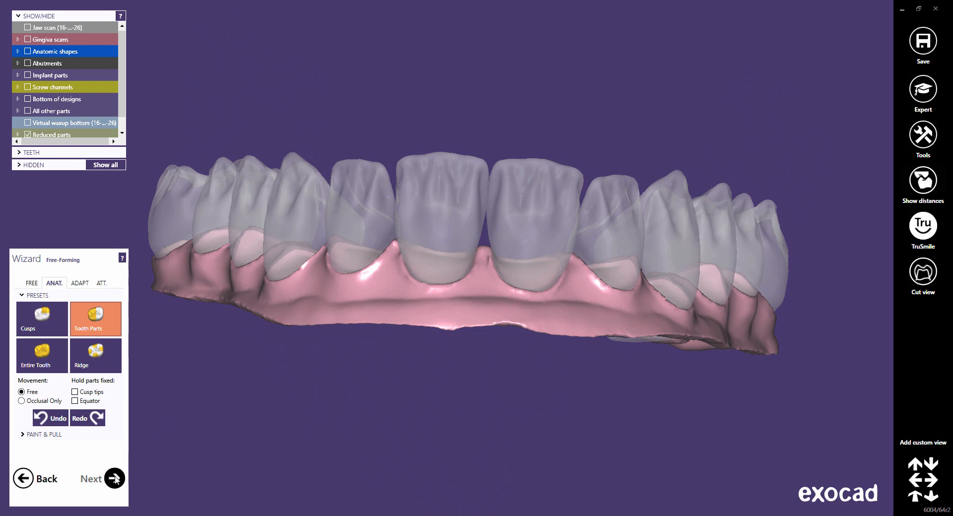
left_click(114, 478)
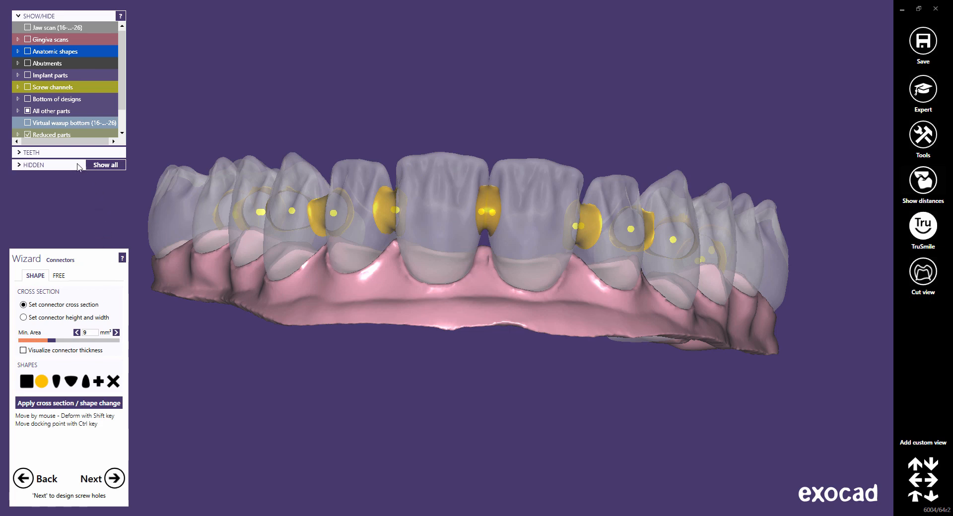
mouse_move(66, 135)
left_mouse_down()
mouse_move(54, 135)
mouse_move(74, 134)
left_mouse_up()
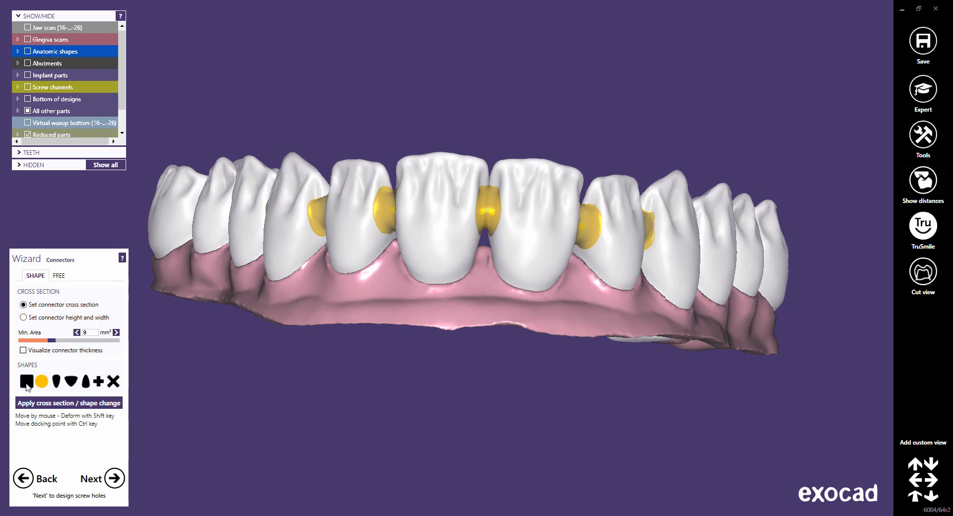
Step: Try joining the teeth directly with the plus connector shape, ignoring the minimum section, and inspect the contacts between the incisors
left_click(99, 381)
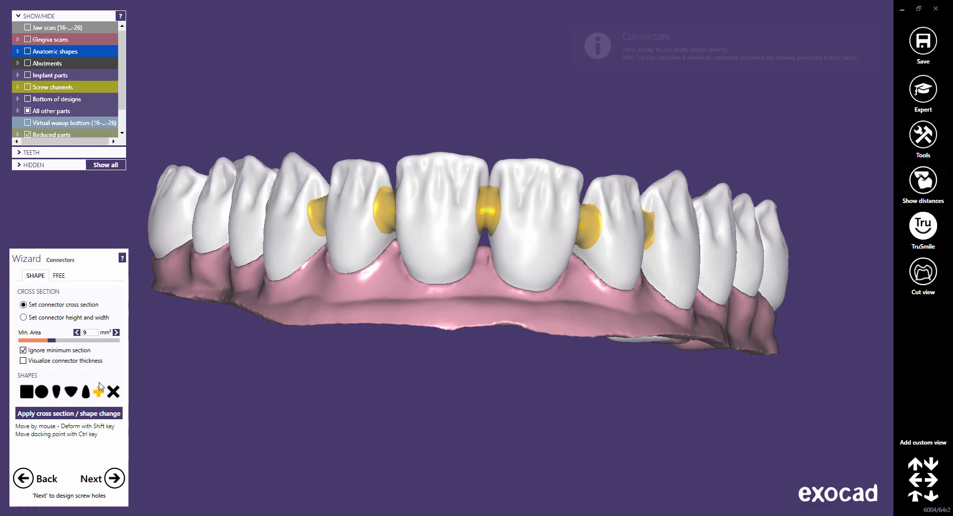
left_click(80, 415)
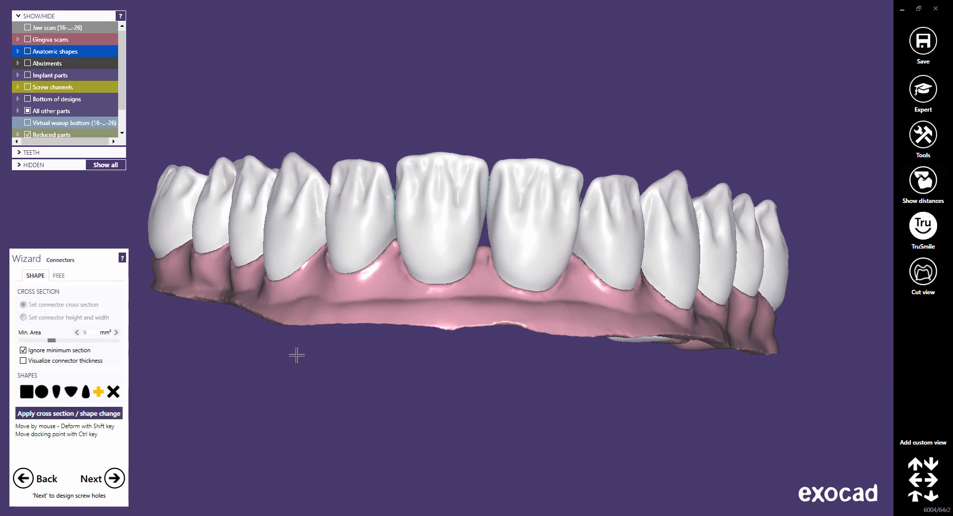
right_click_drag(461, 255, 458, 272)
scroll(495, 192, "up", 7)
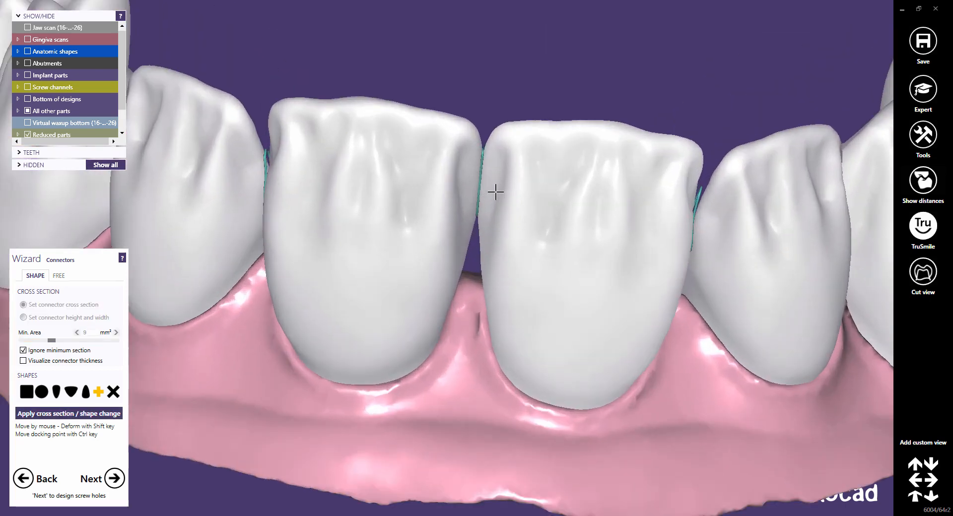
right_click_drag(490, 187, 487, 198)
scroll(470, 228, "down", 8)
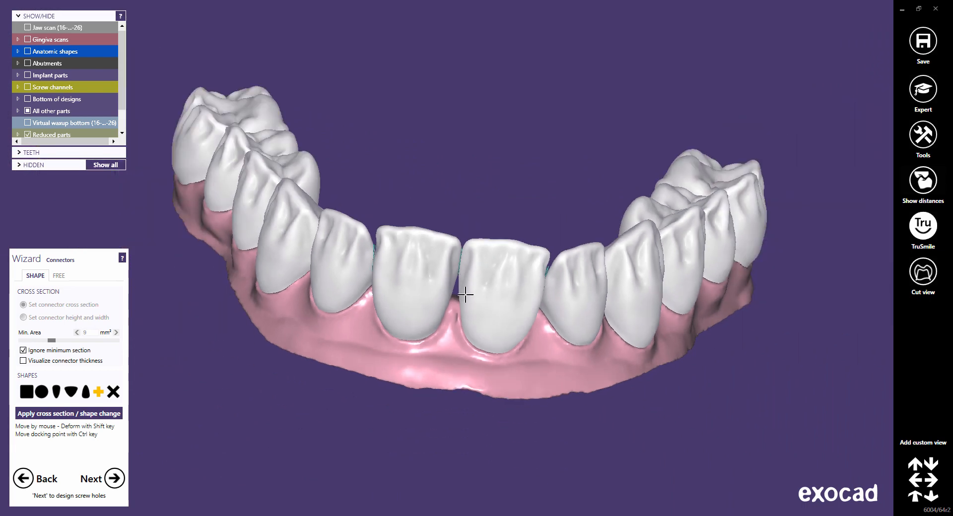
right_click_drag(467, 297, 521, 272)
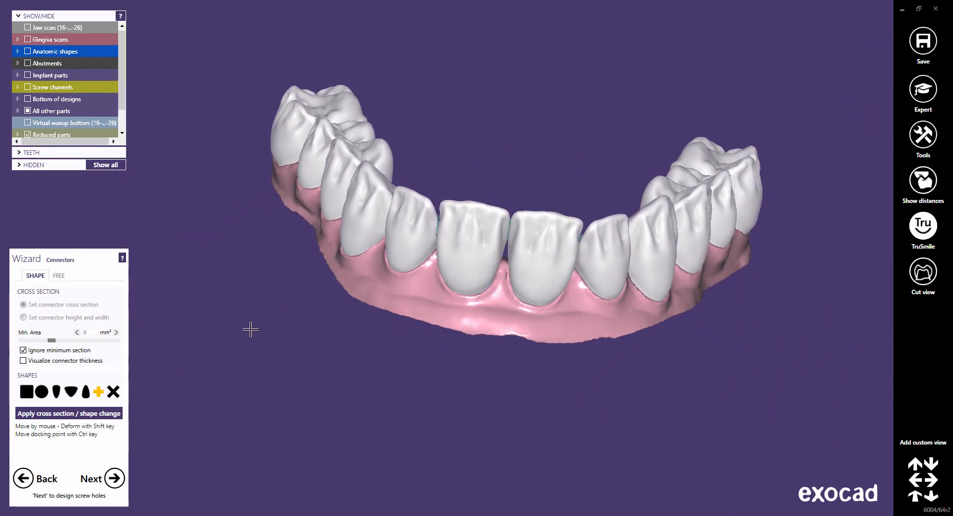
Step: Apply the X shape to remove all connectors, and generate the virtual waxup to reach the Free-Forming stage
left_click(113, 392)
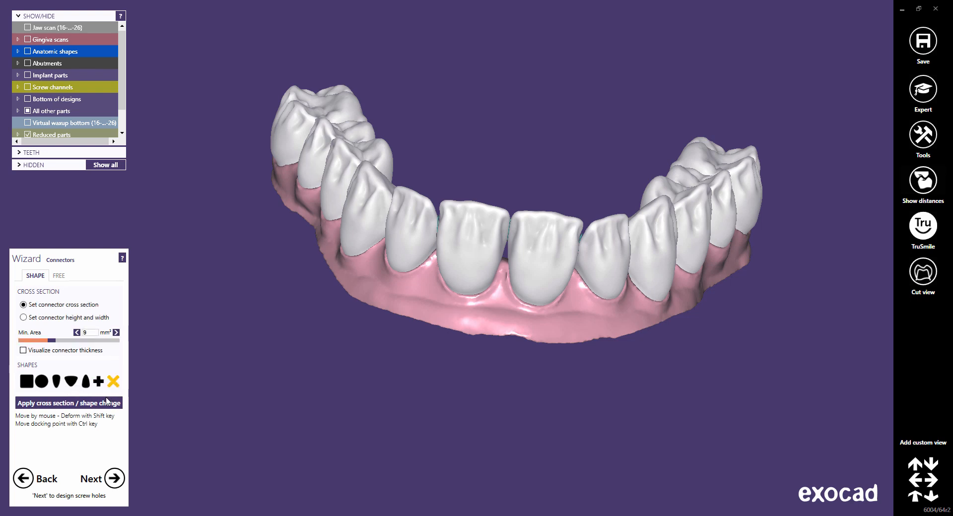
left_click(101, 404)
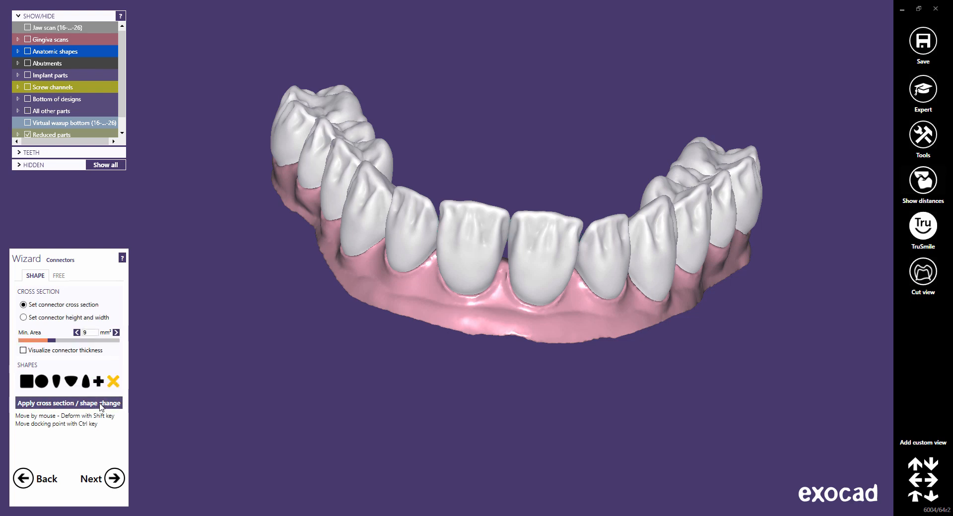
left_click(114, 479)
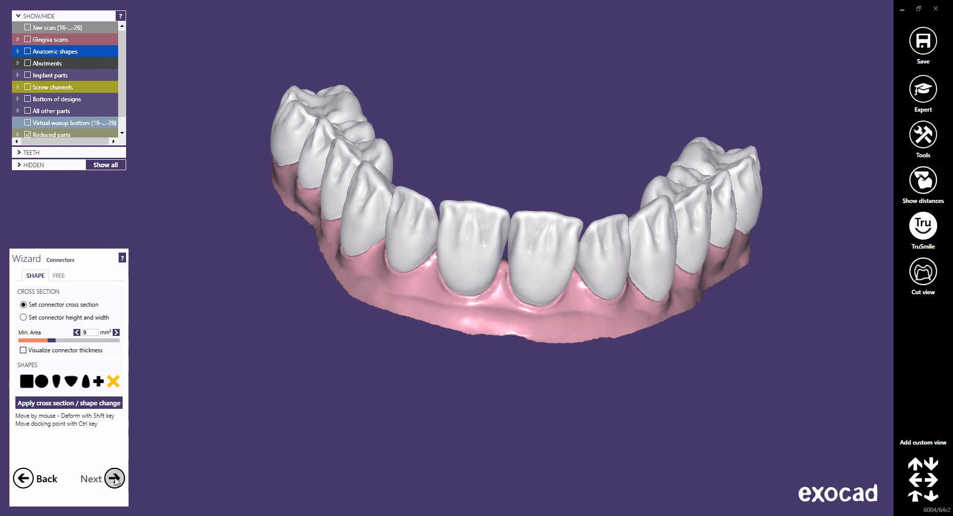
left_click(115, 480)
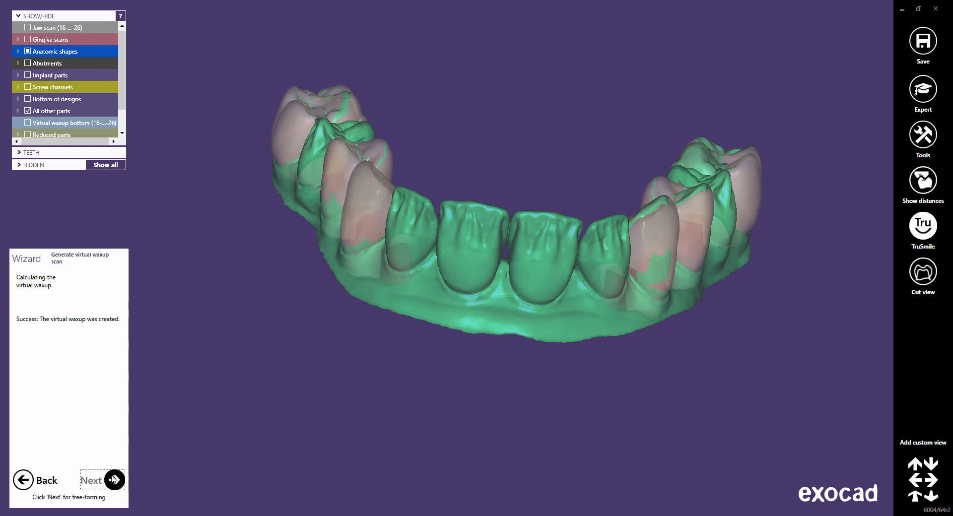
left_click(114, 480)
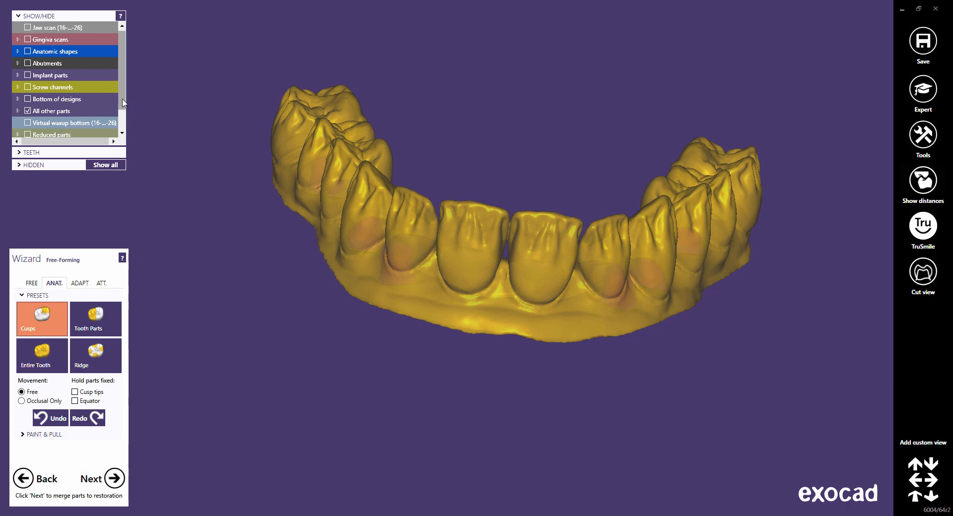
Step: Make the anatomic waxup fully opaque and smooth its facial gingiva area with the Smooth/Flatten brush
scroll(123, 103, "down", 1)
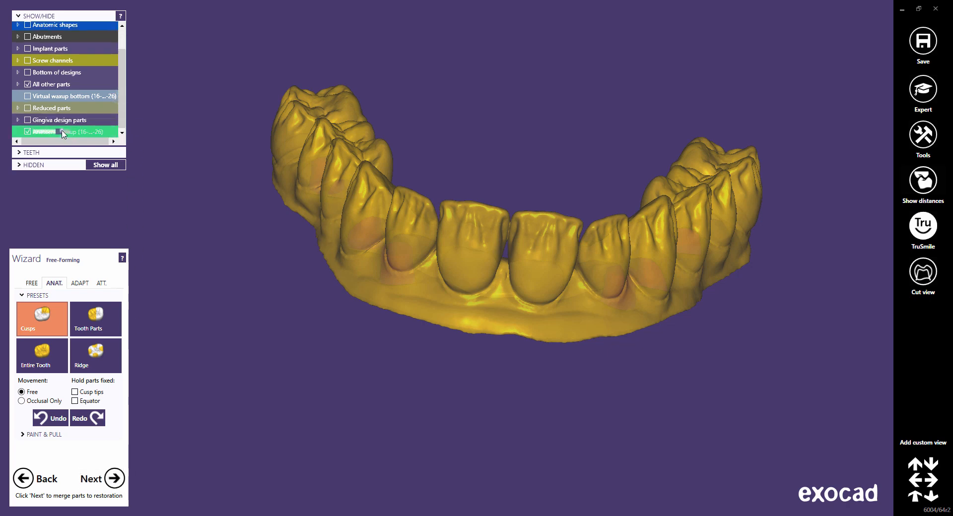
left_click_drag(62, 131, 77, 132)
left_click(31, 282)
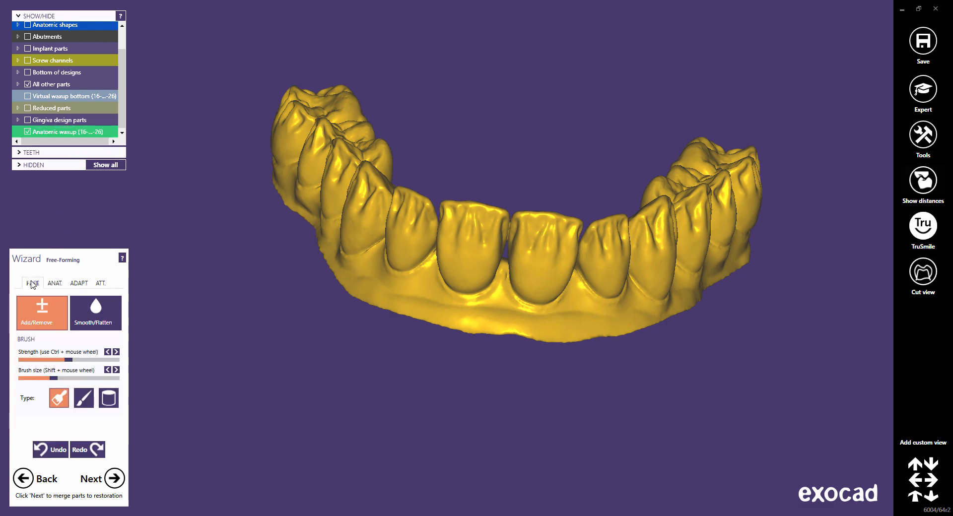
left_click(75, 304)
mouse_move(452, 299)
right_mouse_down()
mouse_move(441, 287)
mouse_move(353, 299)
right_mouse_up()
scroll(350, 300, "up", 2)
mouse_move(340, 304)
left_mouse_down()
mouse_move(159, 382)
mouse_move(369, 297)
mouse_move(329, 300)
mouse_move(437, 267)
mouse_move(511, 252)
mouse_move(650, 257)
mouse_move(691, 276)
mouse_move(730, 337)
mouse_move(728, 436)
left_mouse_up()
right_click_drag(642, 348, 593, 328)
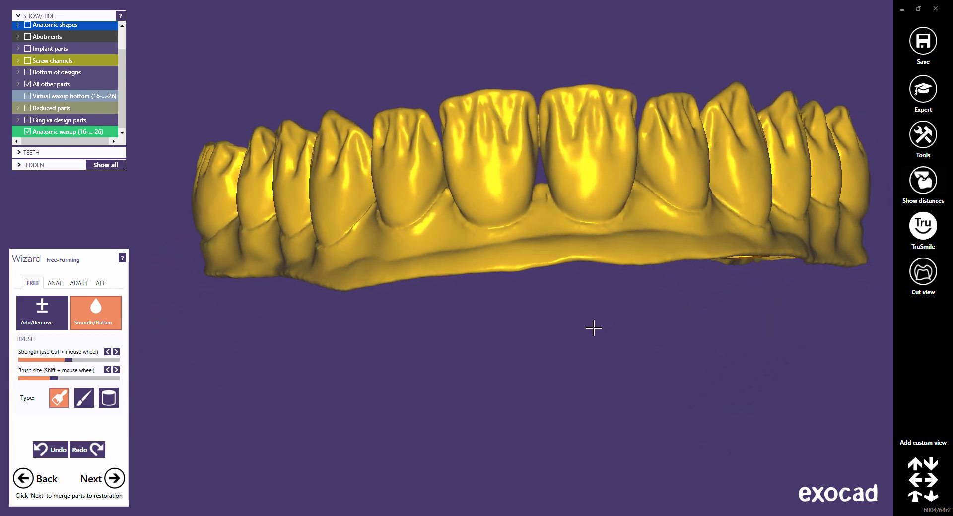
scroll(580, 330, "down", 3)
right_click_drag(542, 346, 454, 356)
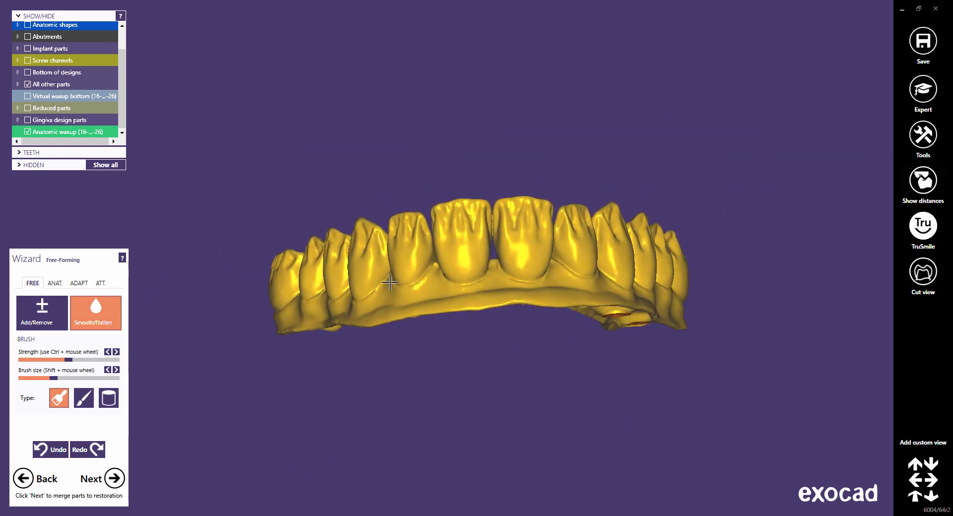
Step: Show the gingiva scans beneath the anatomic waxup and examine how the bridge's gingival edge sits on them
scroll(123, 110, "up", 1)
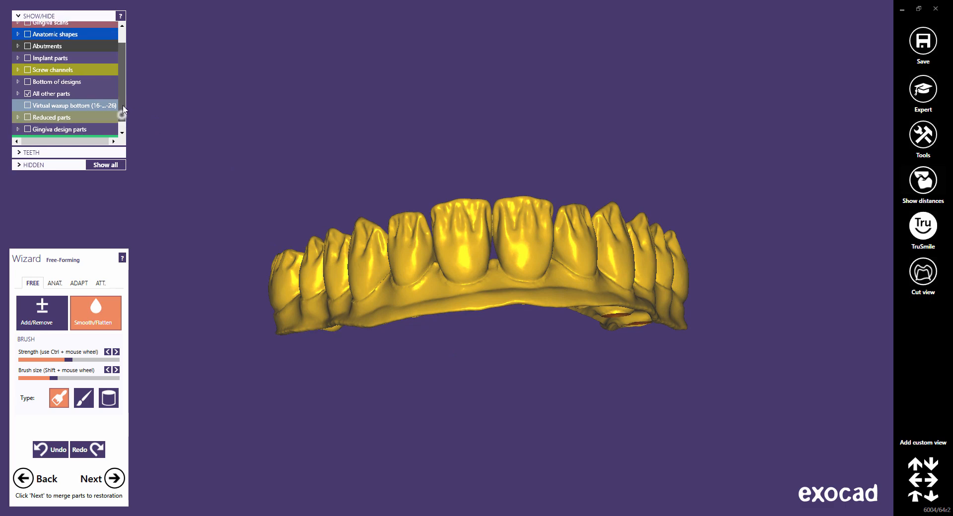
scroll(124, 111, "up", 1)
left_click(28, 40)
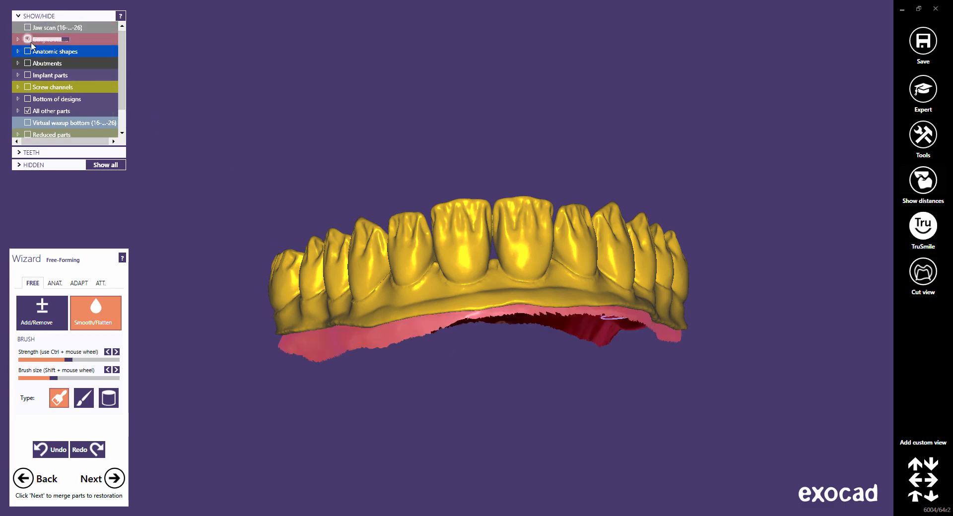
right_click_drag(446, 360, 449, 363)
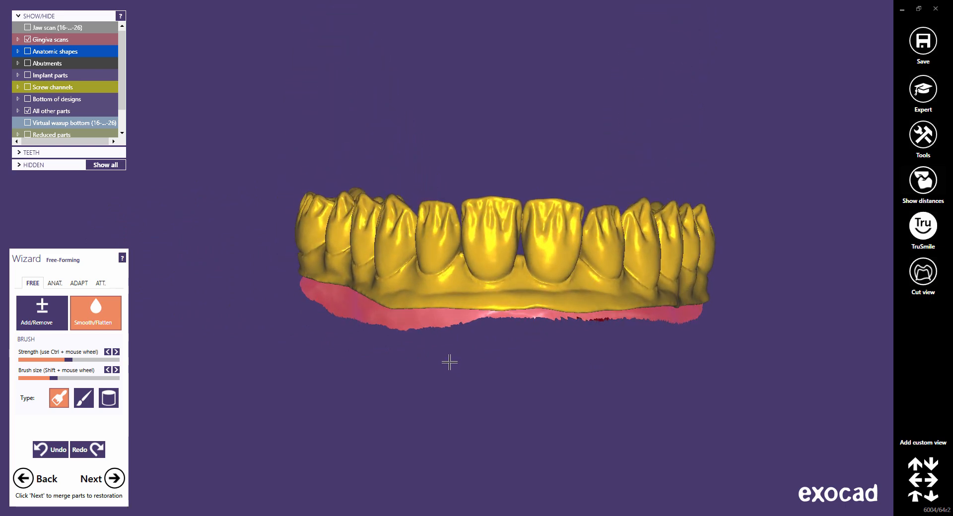
Step: Switch off all screw holes in Screw Hole Design and merge and save the restorations
left_click(115, 479)
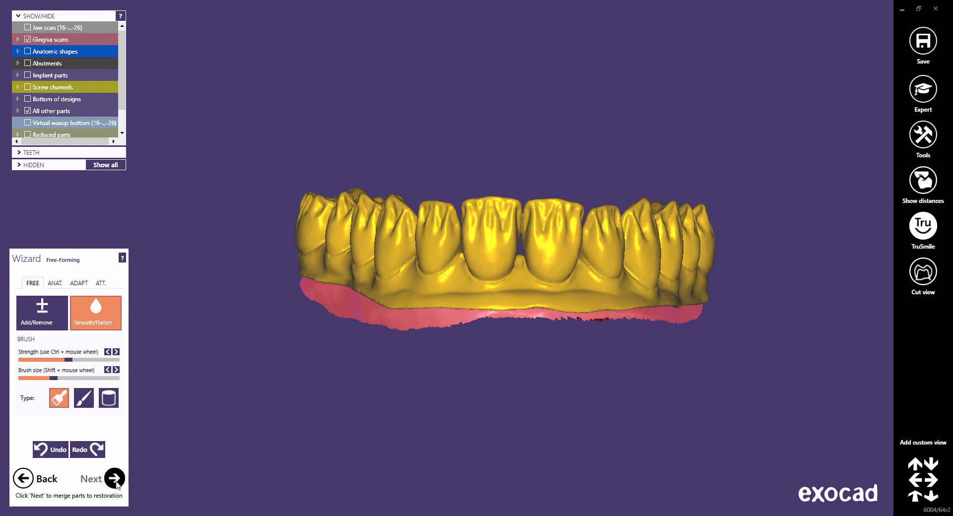
left_click(115, 480)
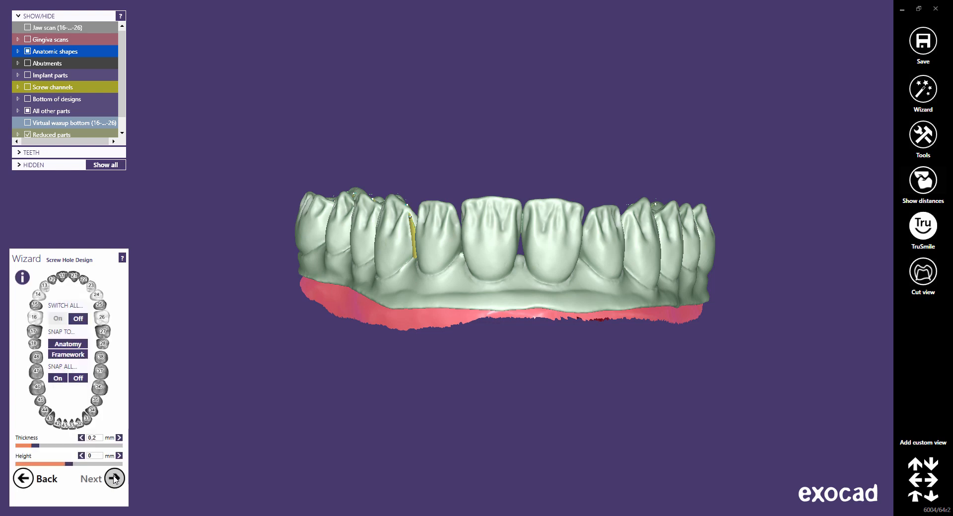
left_click(79, 319)
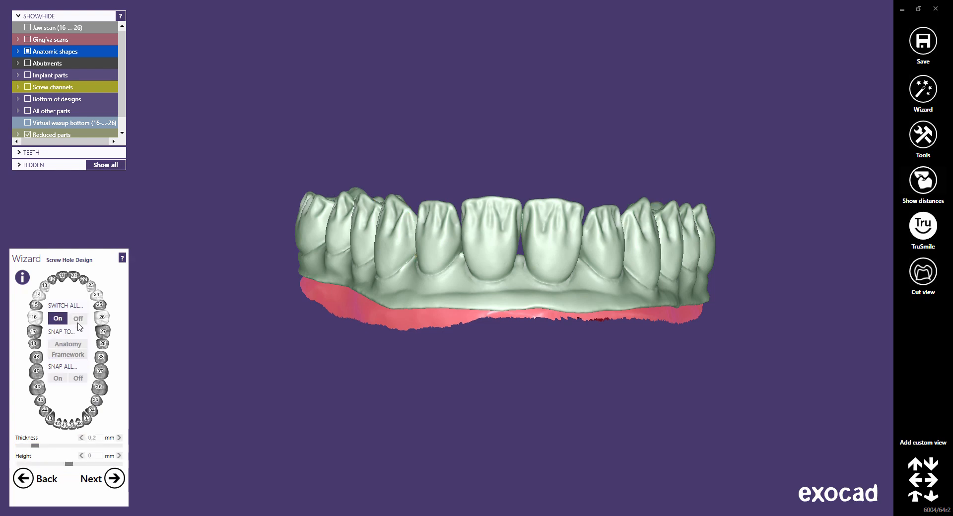
left_click(115, 479)
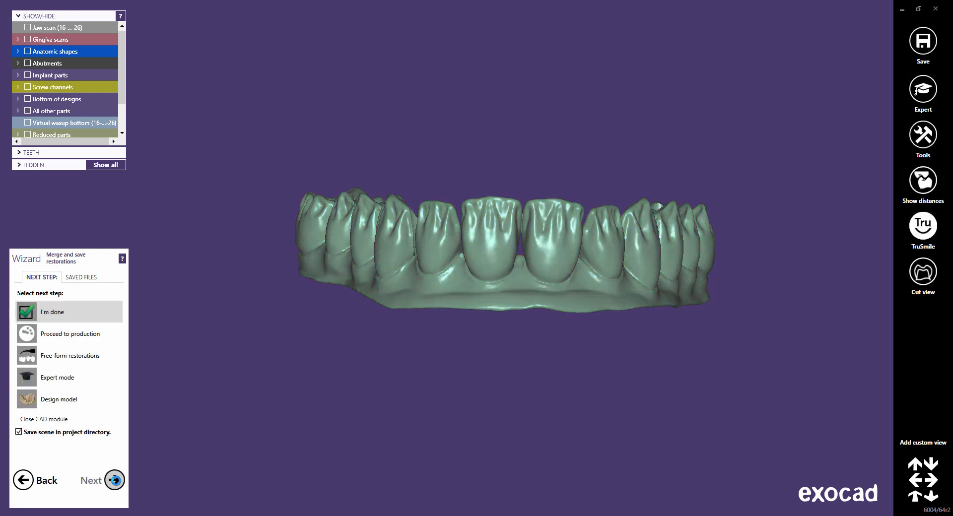
Step: Show the gingiva scans and implant parts together with the merged bridge and examine it from the front
left_click(27, 39)
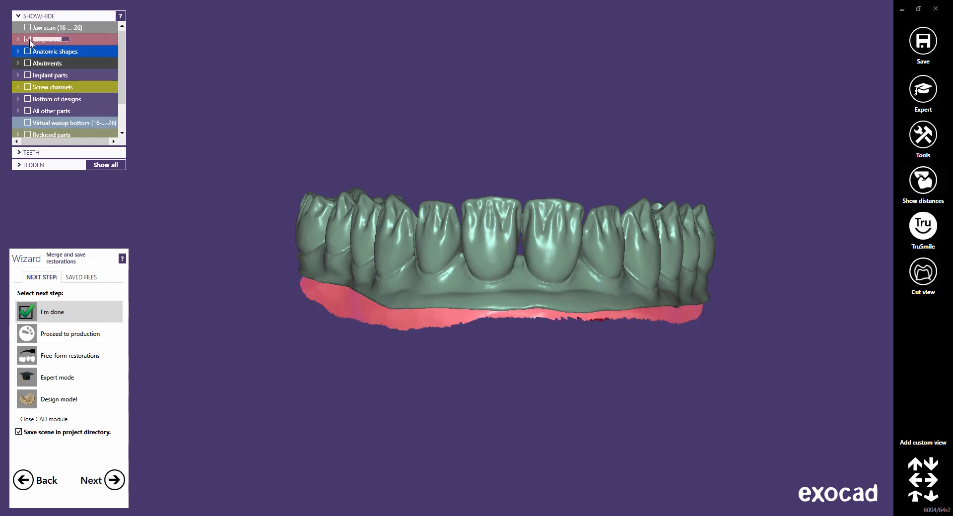
left_click(28, 75)
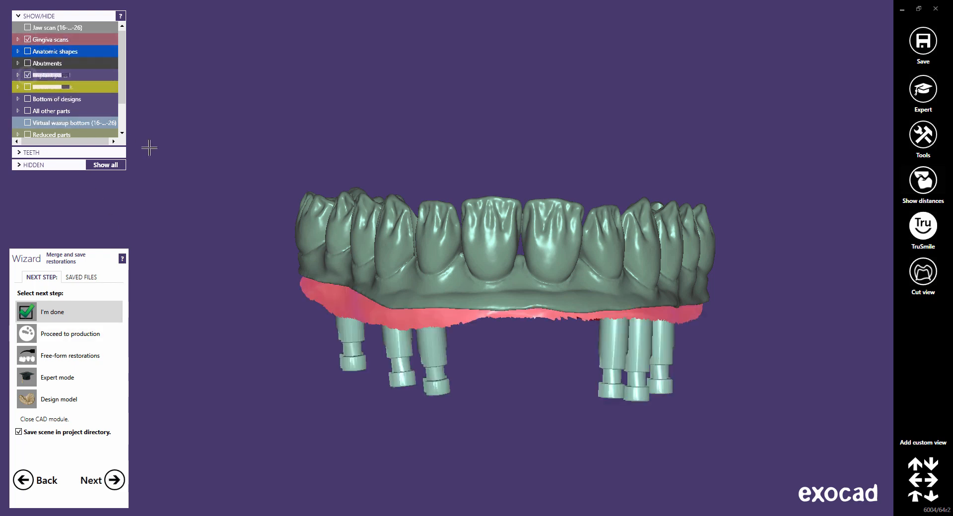
right_click_drag(425, 258, 427, 316)
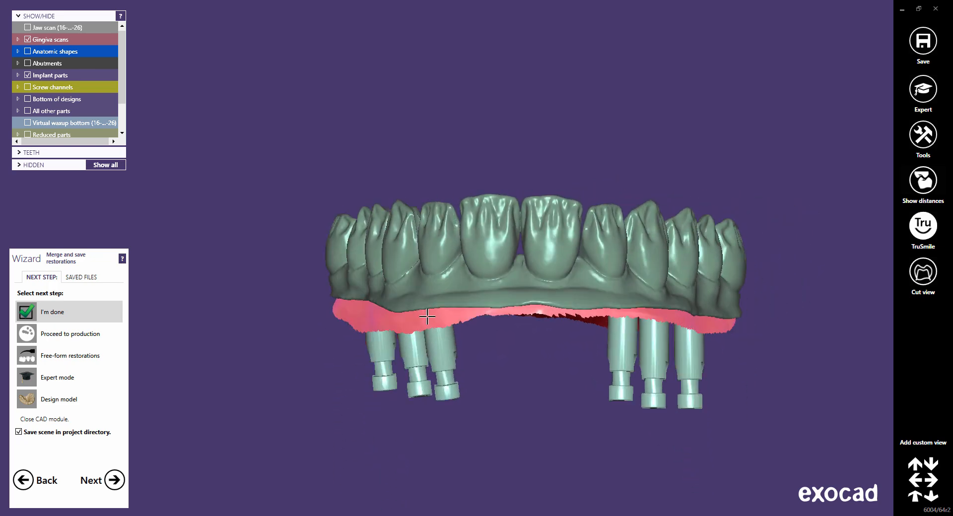